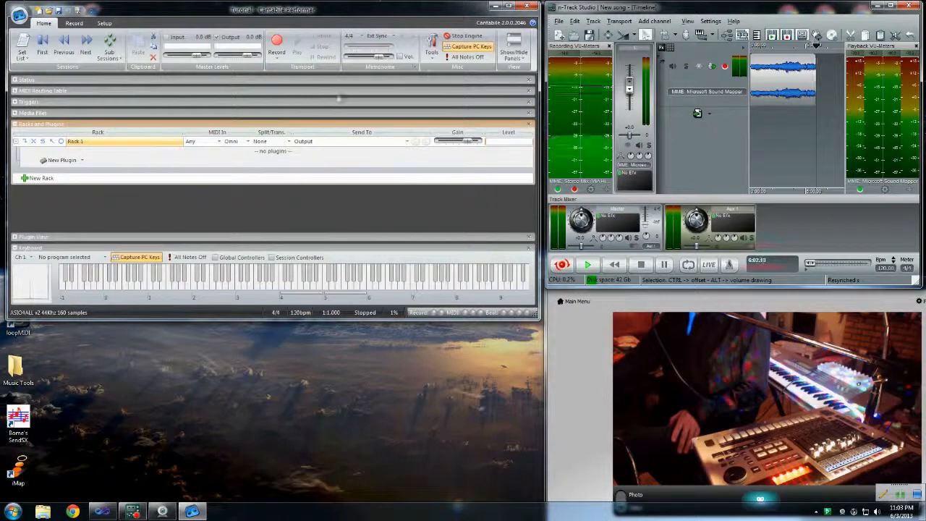
Close Cantabile Performer, start loopMIDI, look through its port list and version information, and move its window clear of the desktop's centre
left_click(102, 24)
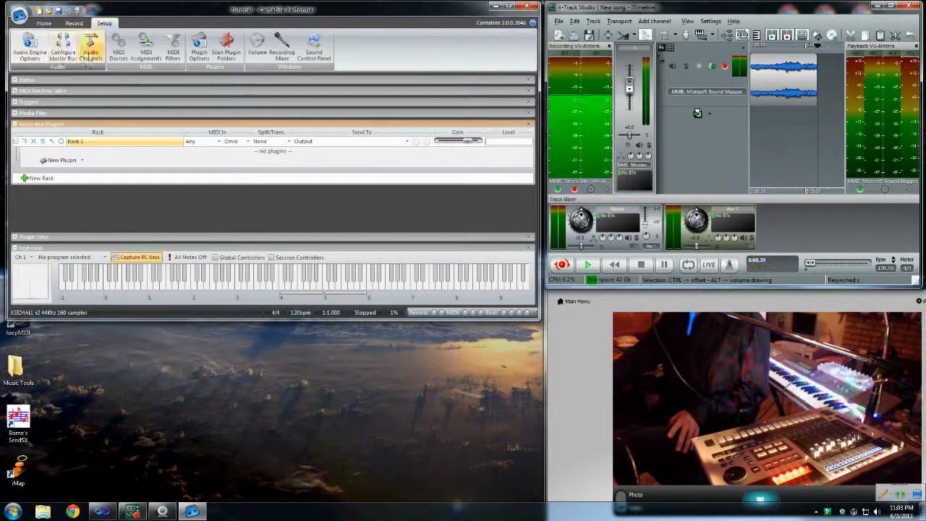
left_click(528, 7)
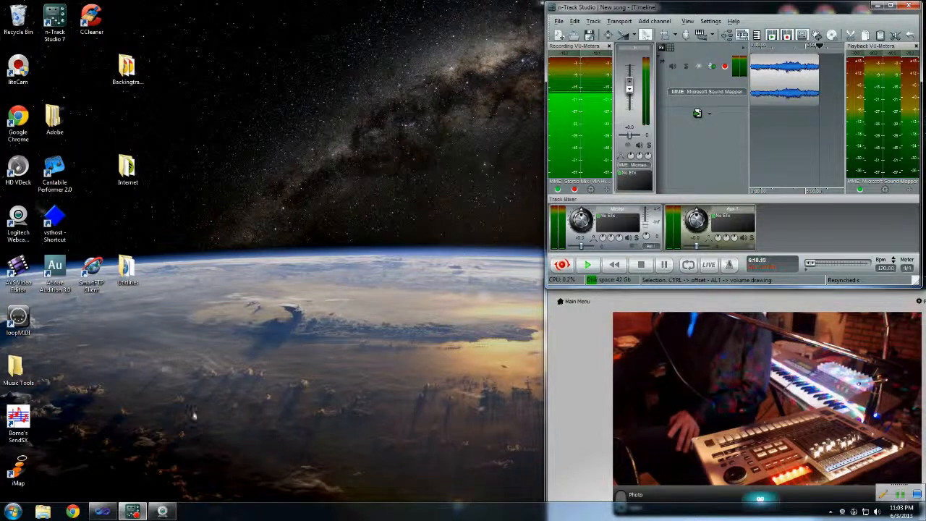
double_click(30, 329)
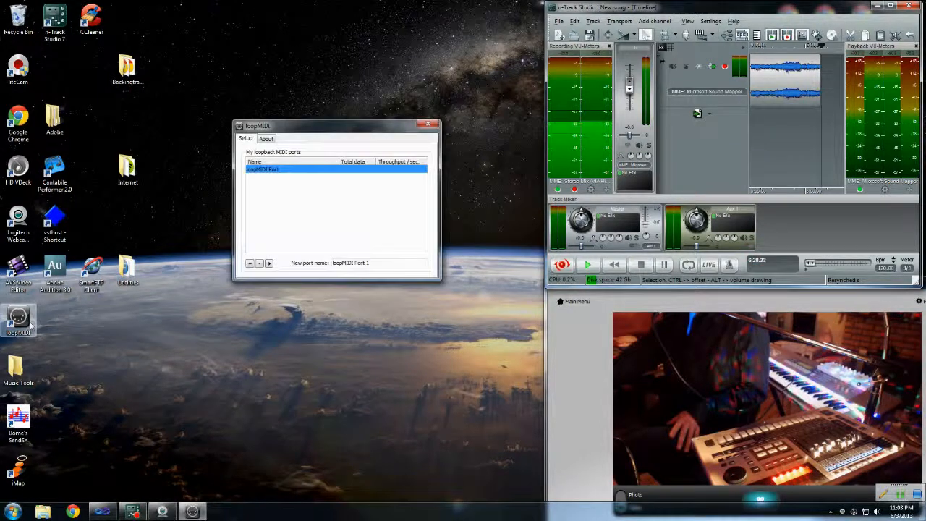
left_click(267, 139)
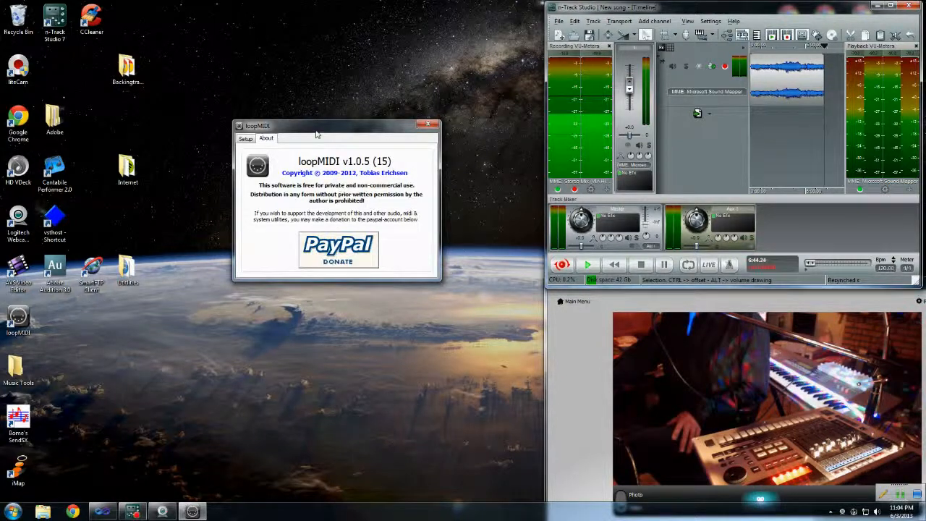
left_click(244, 139)
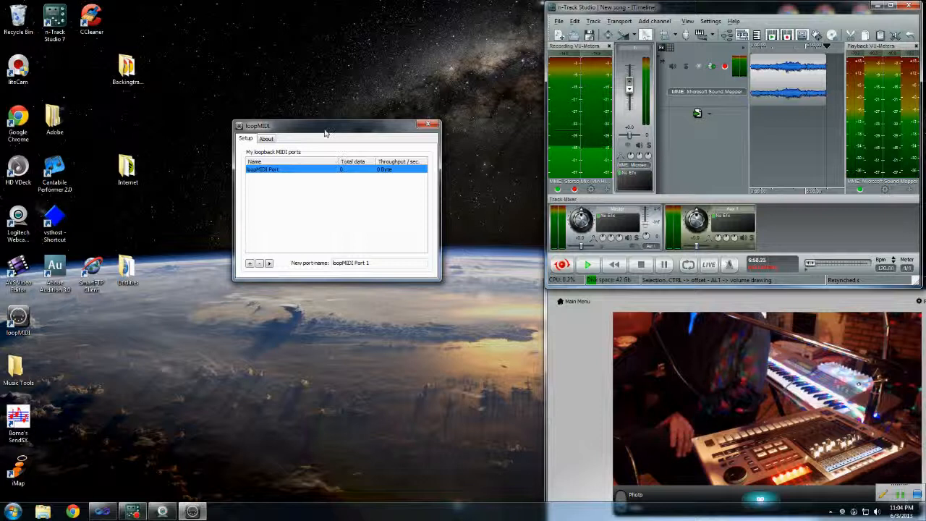
left_click_drag(324, 128, 398, 297)
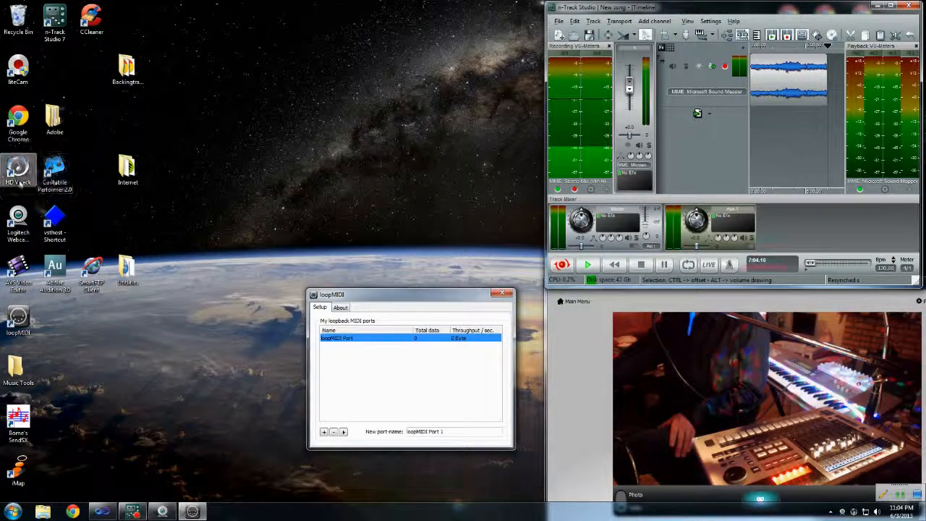
Reopen Cantabile Performer, check which MIDI ports are enabled in its MIDI device options and accept the settings
double_click(65, 168)
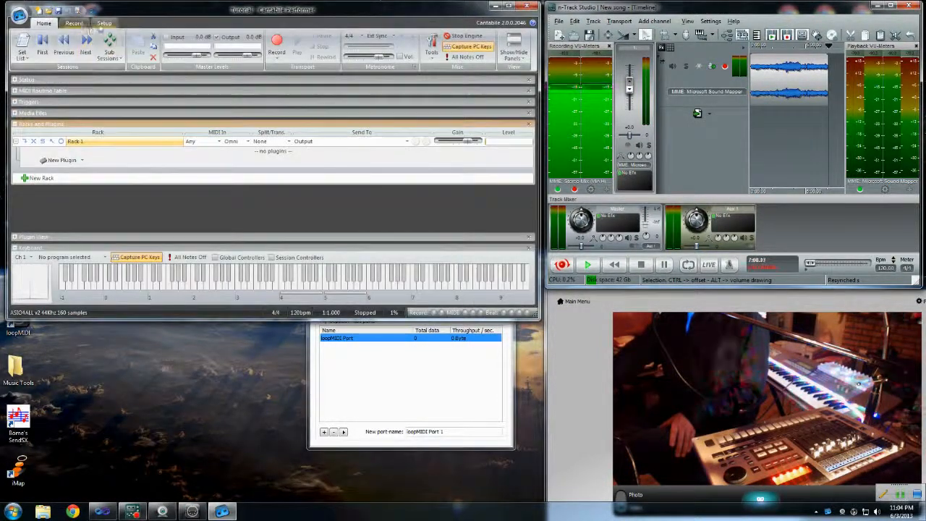
left_click(104, 23)
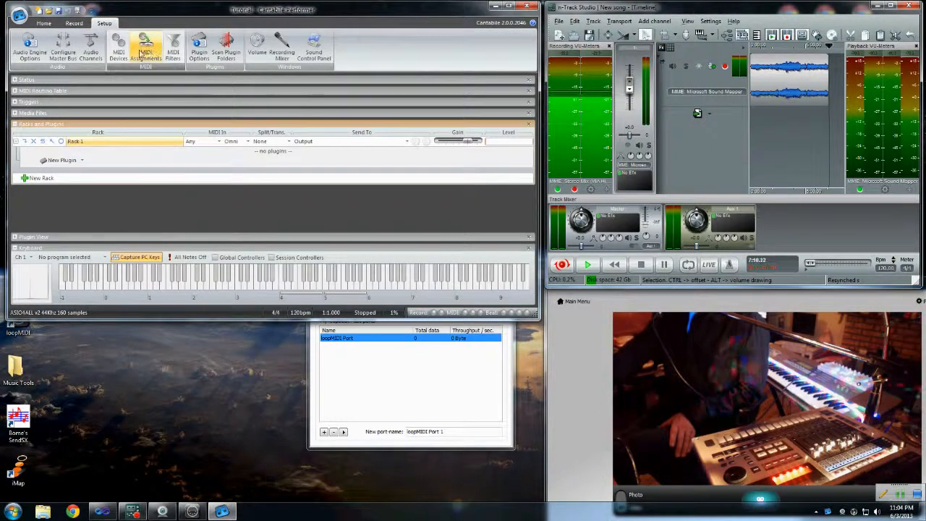
left_click(118, 47)
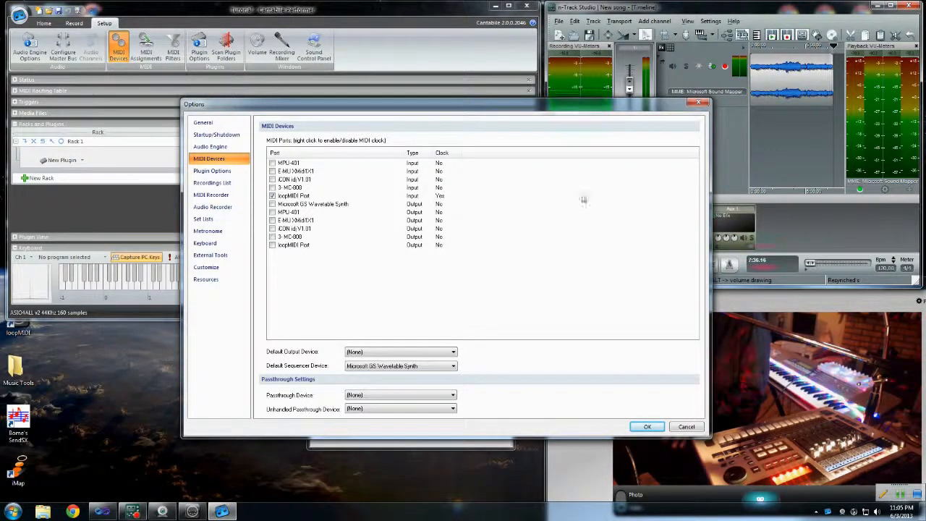
left_click(649, 427)
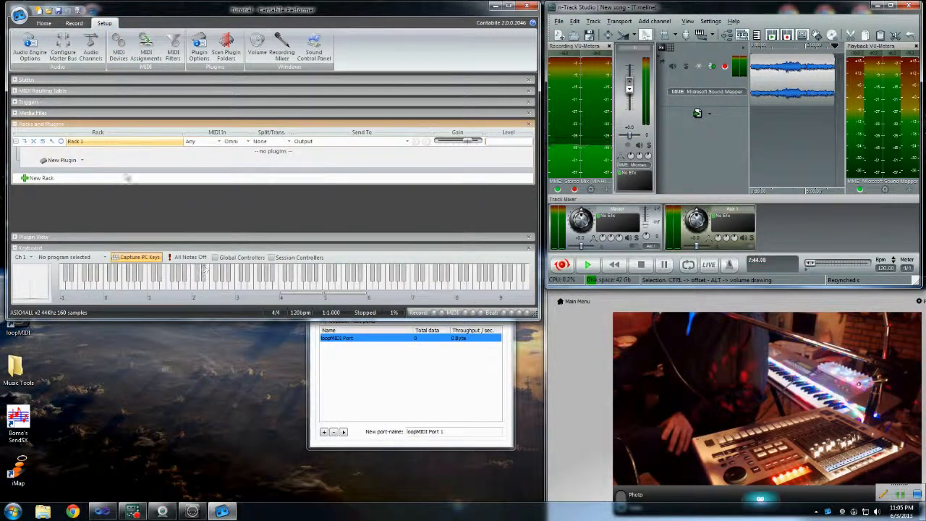
Add the Ivory VST plugin to Rack 1 and reposition its window
left_click(82, 163)
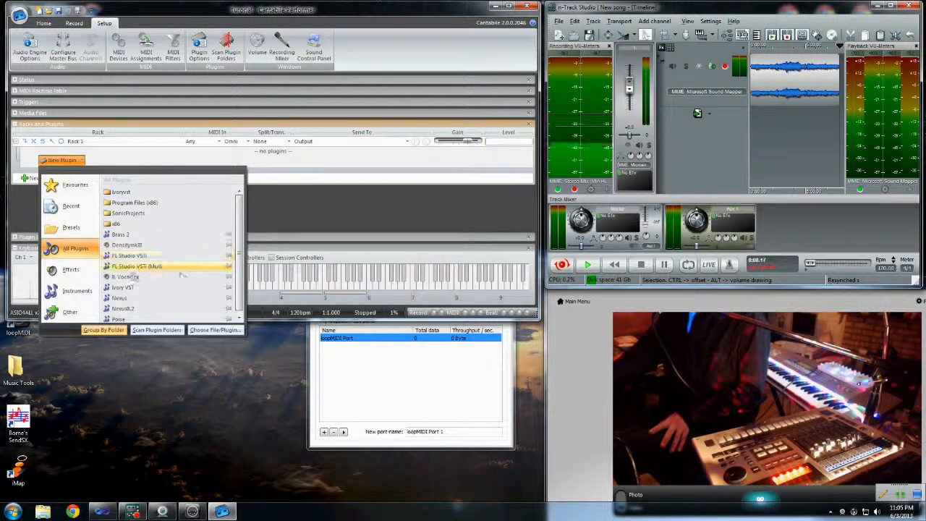
left_click(137, 288)
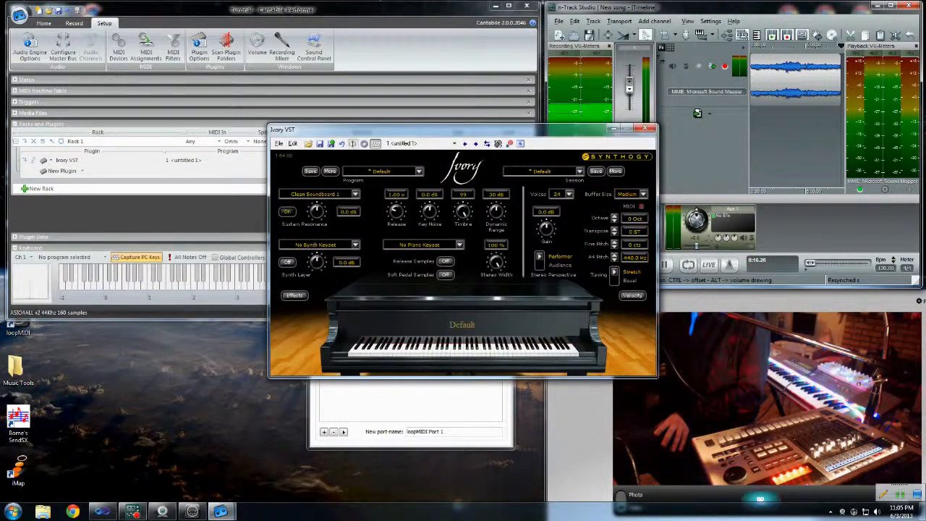
left_click_drag(440, 130, 452, 53)
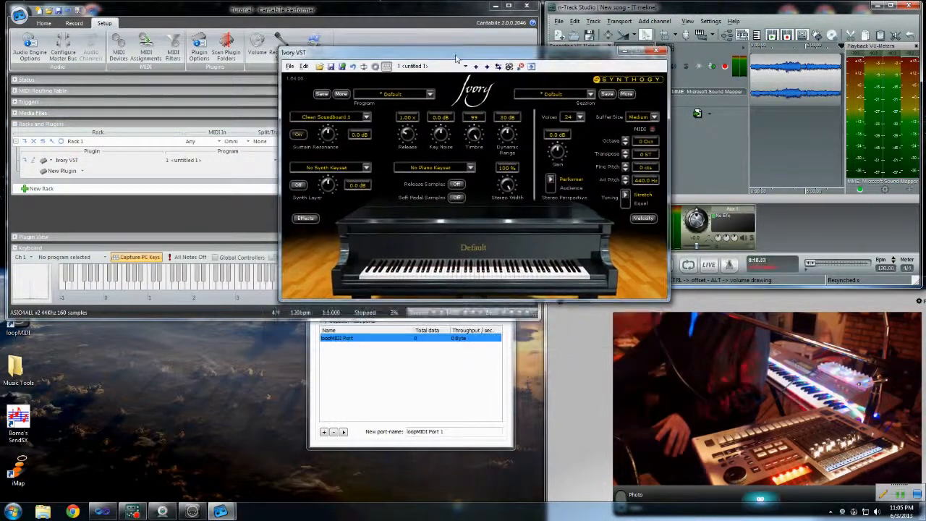
Load the Bosendorfer Big Hall 10 program from the Bosendorfer group into Ivory
left_click(429, 92)
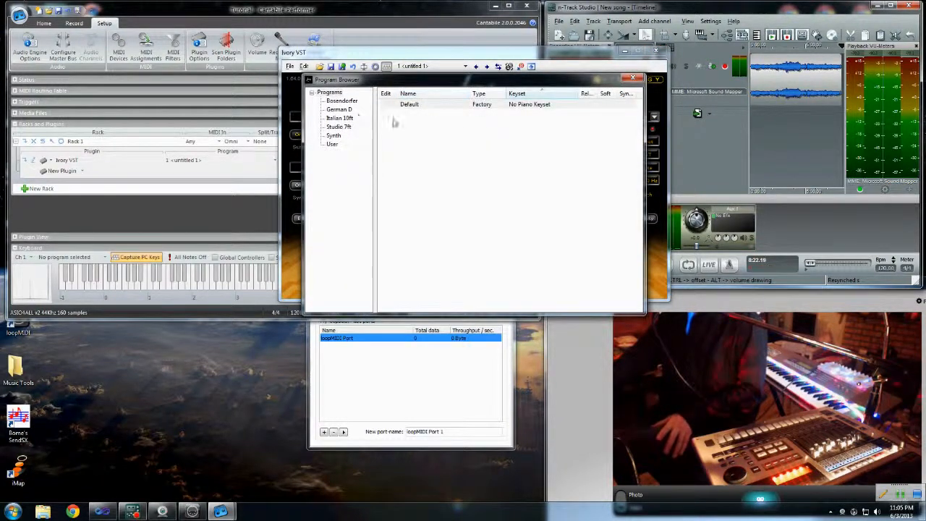
left_click(348, 102)
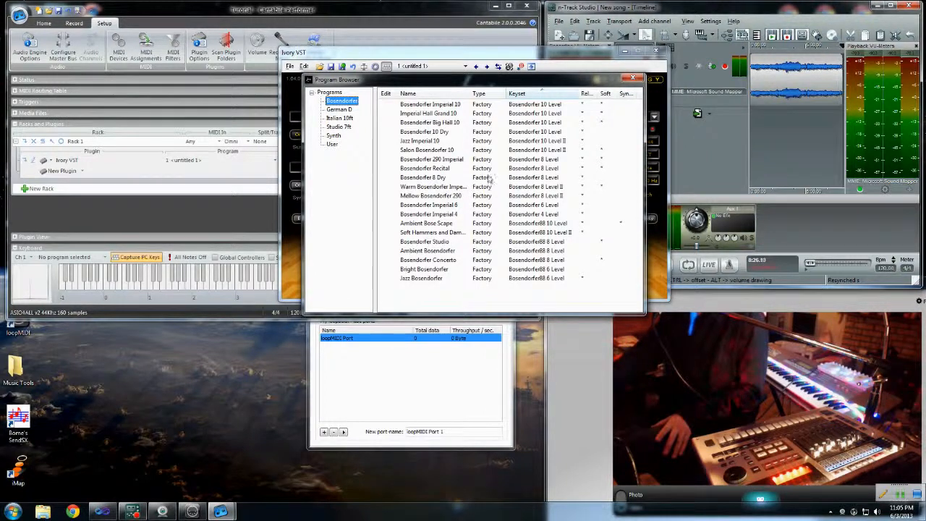
double_click(440, 124)
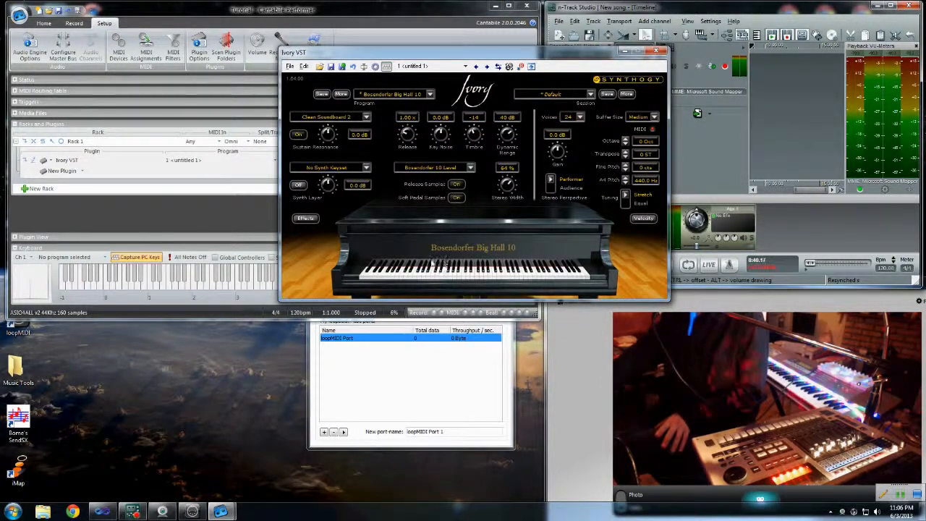
Play test notes across several octaves of Cantabile's on-screen piano to try out the loaded sound
left_click_drag(206, 283, 386, 284)
left_click(388, 285)
left_click(293, 285)
left_click_drag(294, 293, 165, 290)
left_click(201, 288)
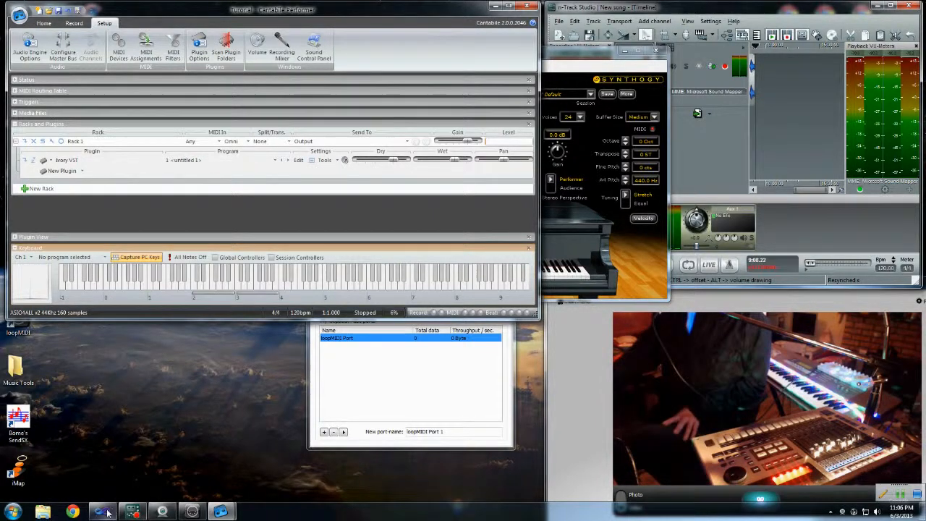
Switch to Visual Studio, run the Dimmen.MidiGrooveStudio project in Debug, minimise the IDE and move the MidiGrooveStudio window aside
left_click(122, 492)
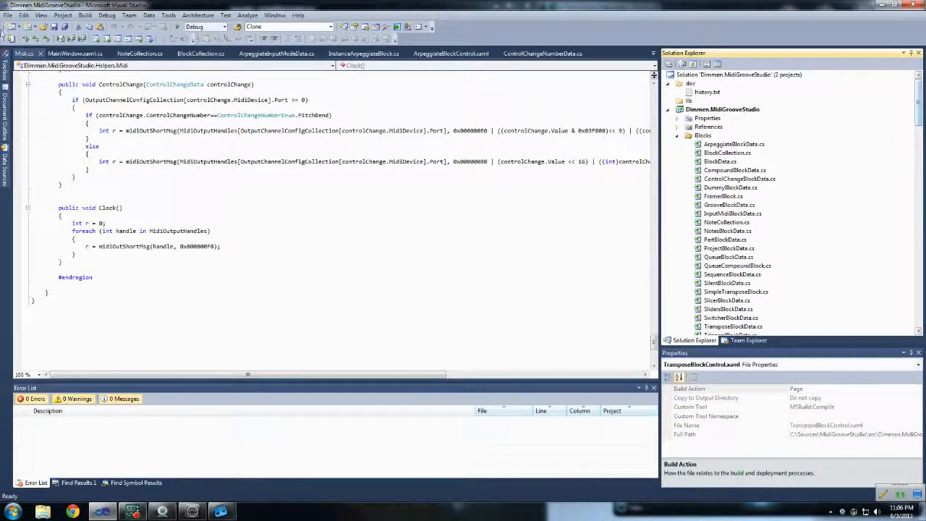
left_click_drag(917, 122, 916, 132)
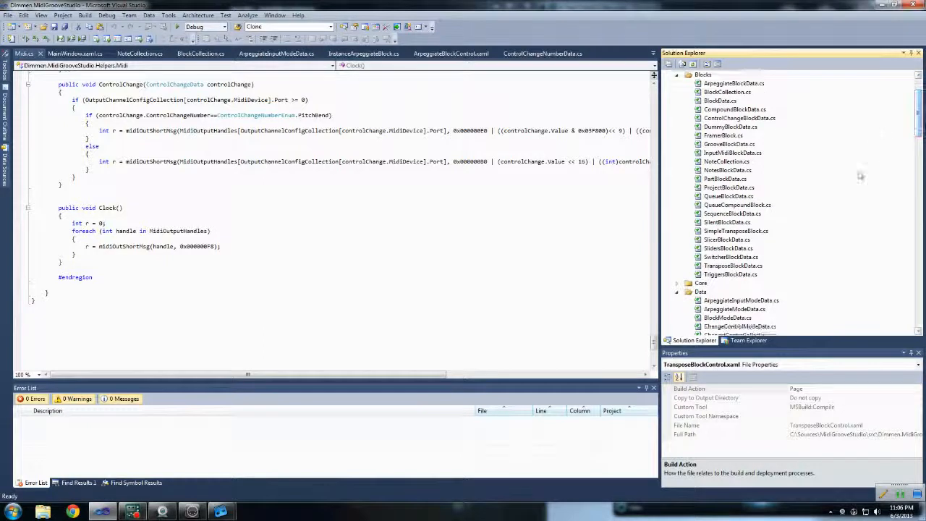
left_click_drag(917, 113, 920, 152)
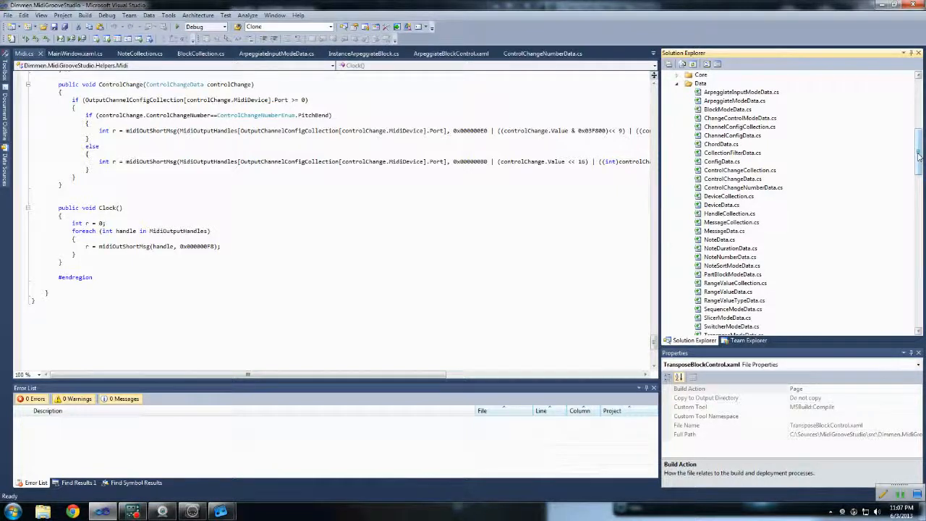
scroll(909, 145, "up", 10)
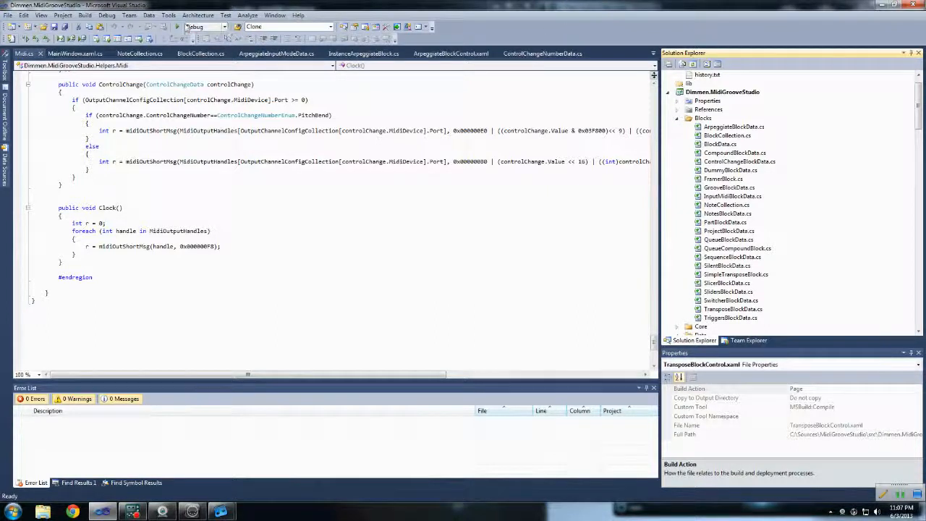
left_click(178, 27)
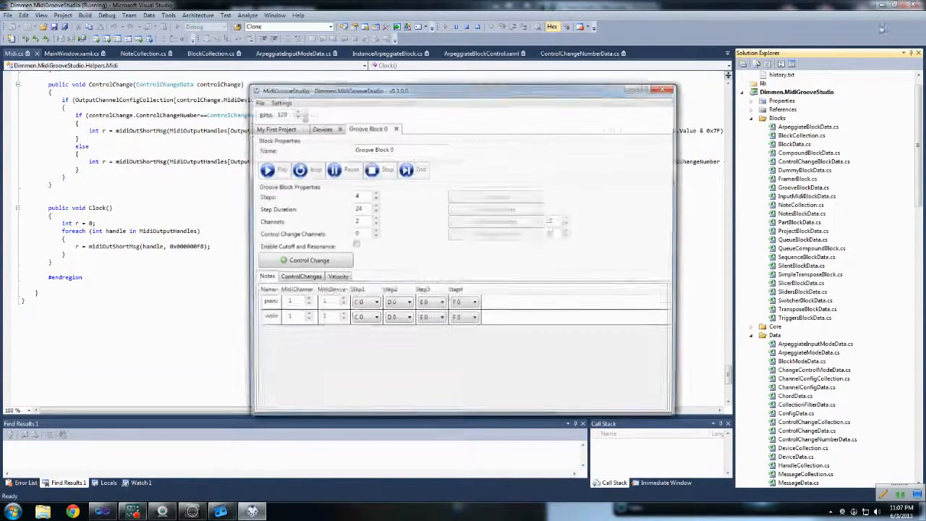
left_click(884, 4)
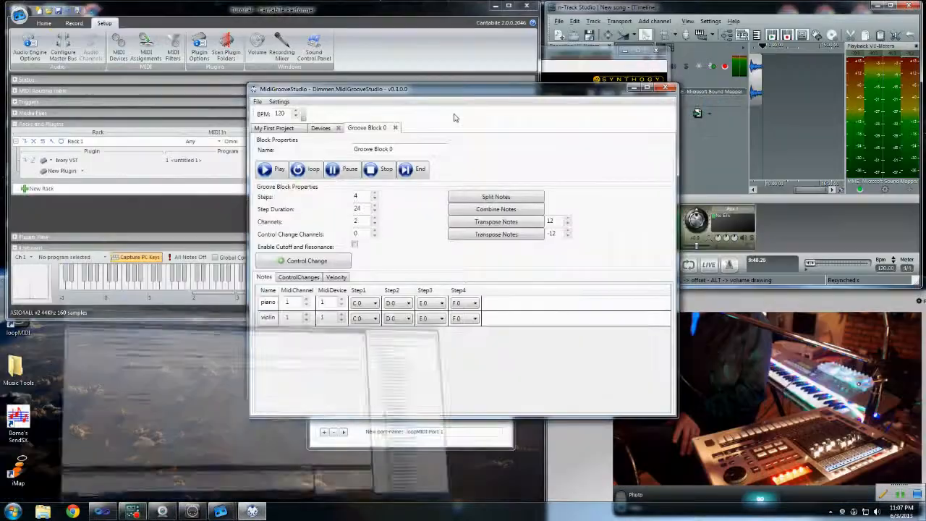
left_click_drag(486, 92, 331, 145)
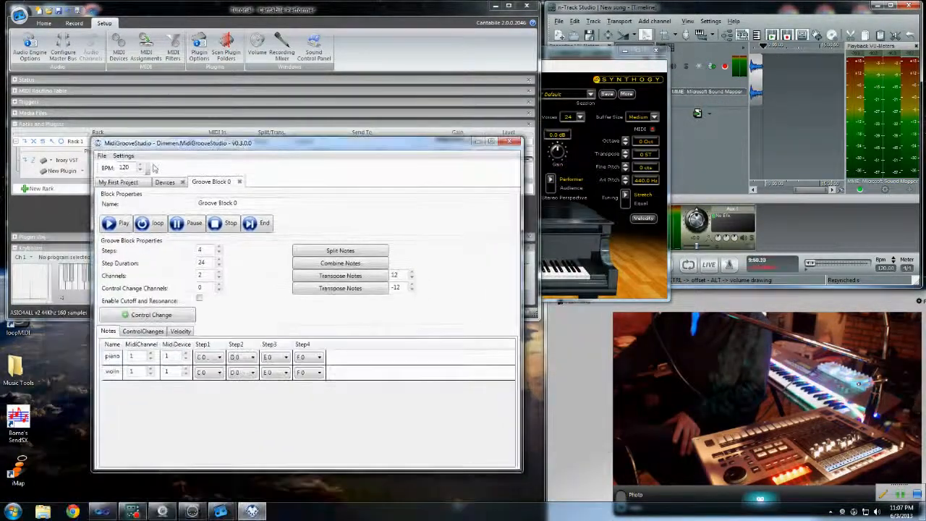
Start a new project in MidiGrooveStudio and add an Input Midi block to it
left_click(101, 156)
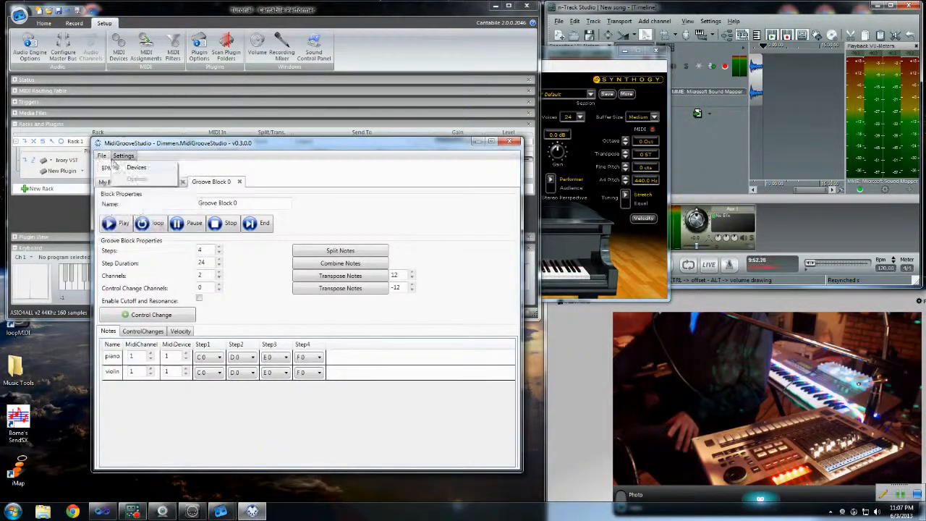
left_click(114, 170)
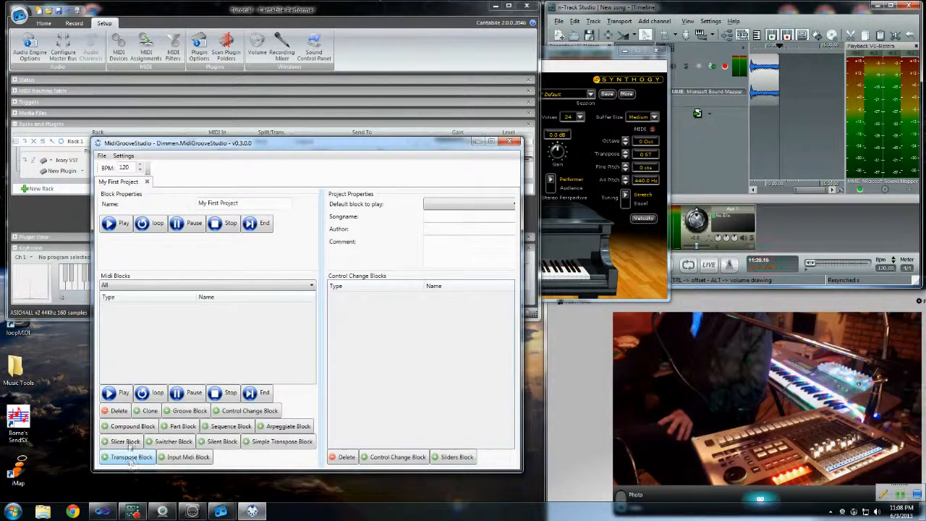
left_click(188, 457)
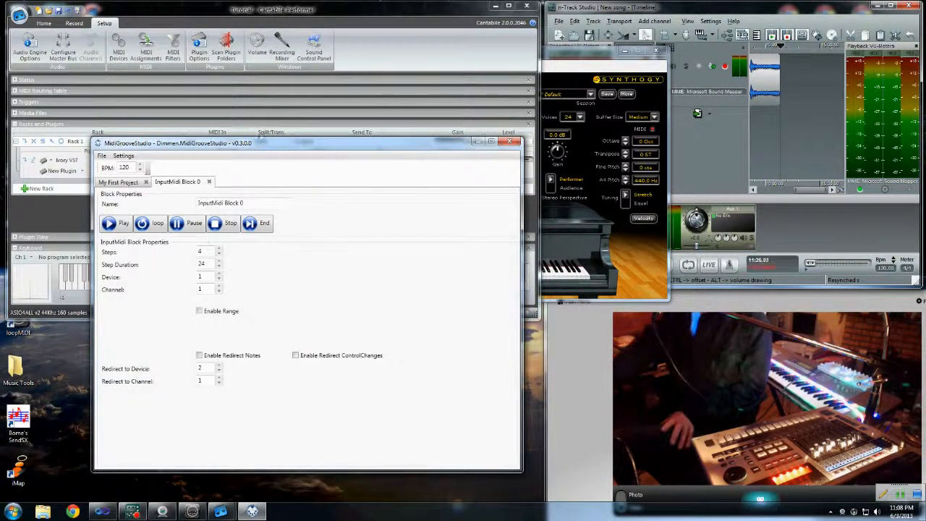
left_click_drag(316, 140, 436, 124)
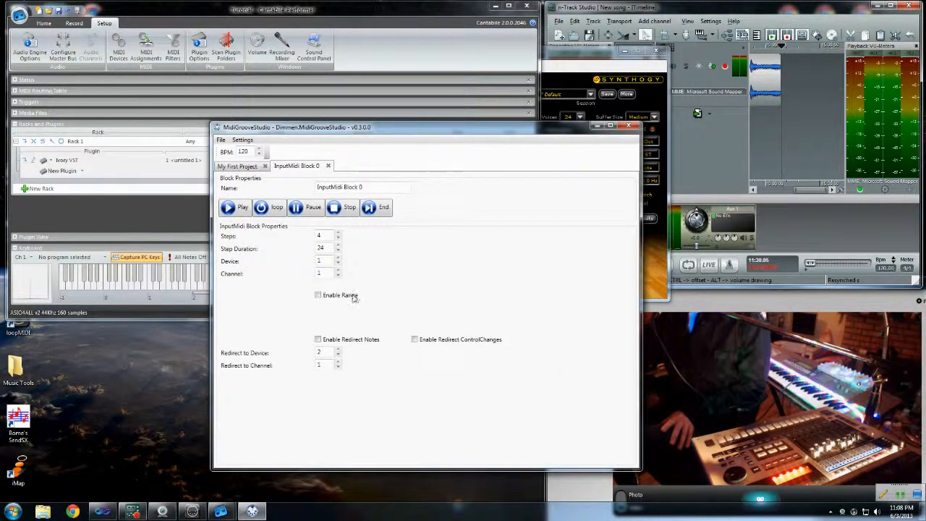
Open the MIDI device settings and rename input Device 2, on the E-MU XMidi1X1 port, to Korg Z1
left_click(248, 142)
left_click(254, 152)
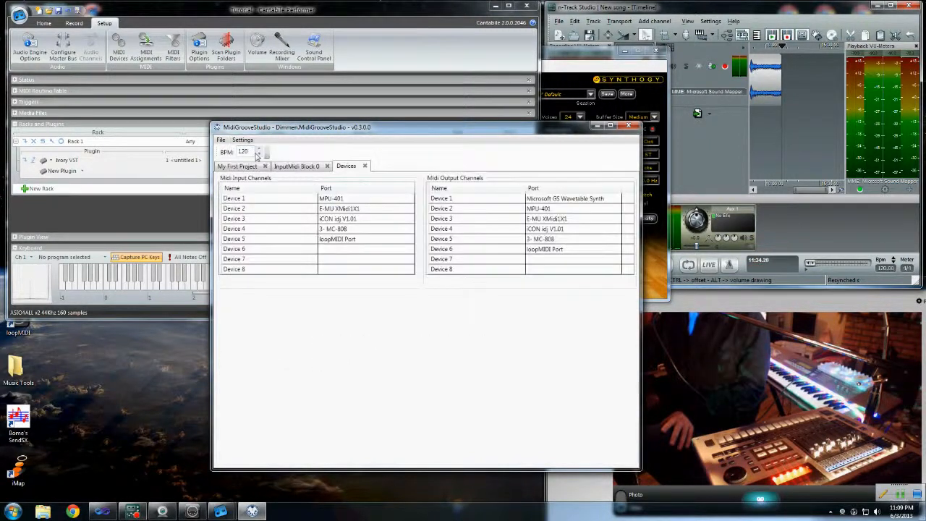
left_click(288, 210)
left_click(287, 209)
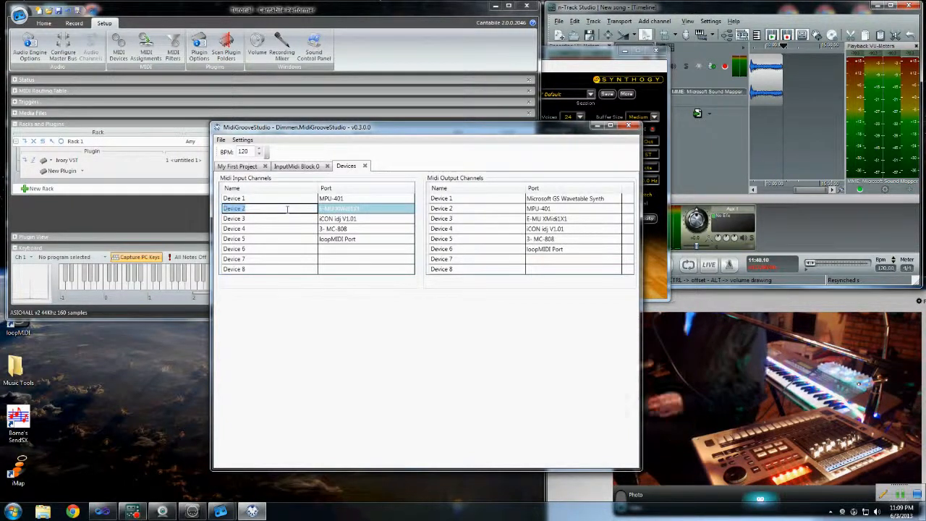
key("BackSpace")
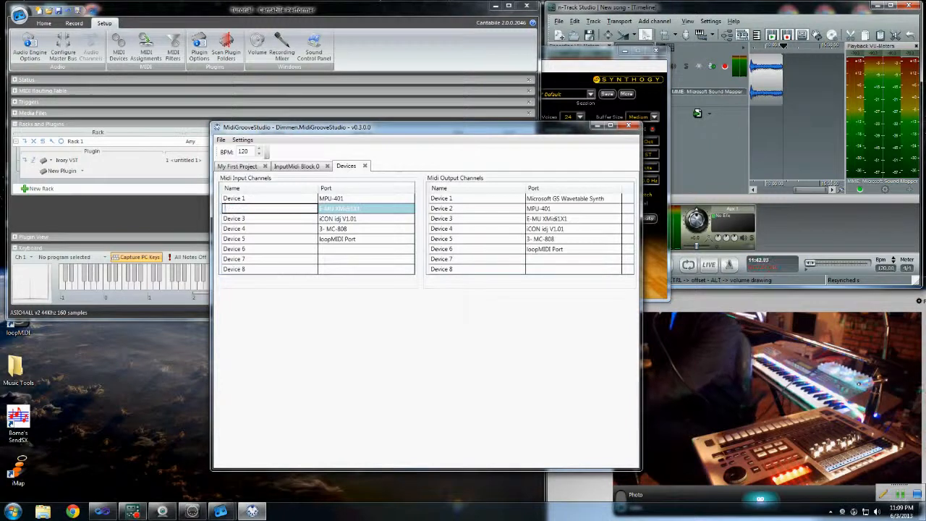
type("Korg")
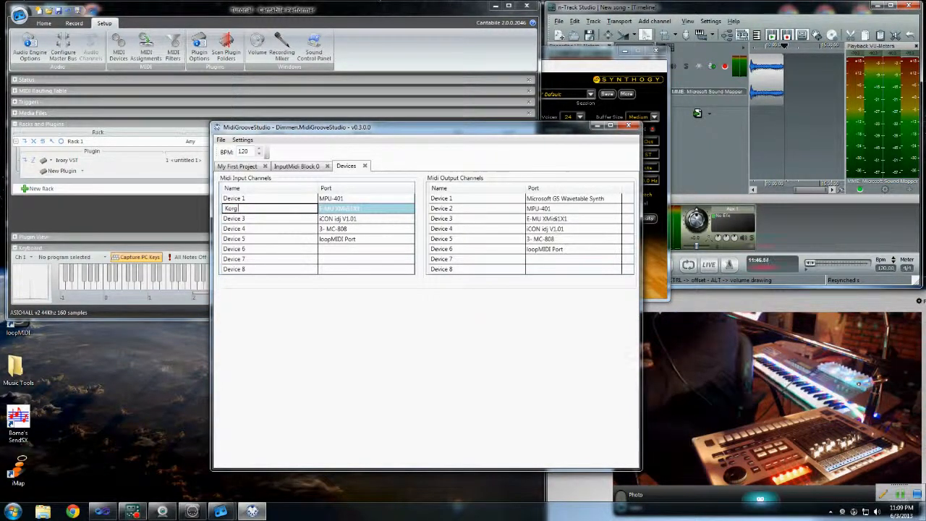
type(" Z1")
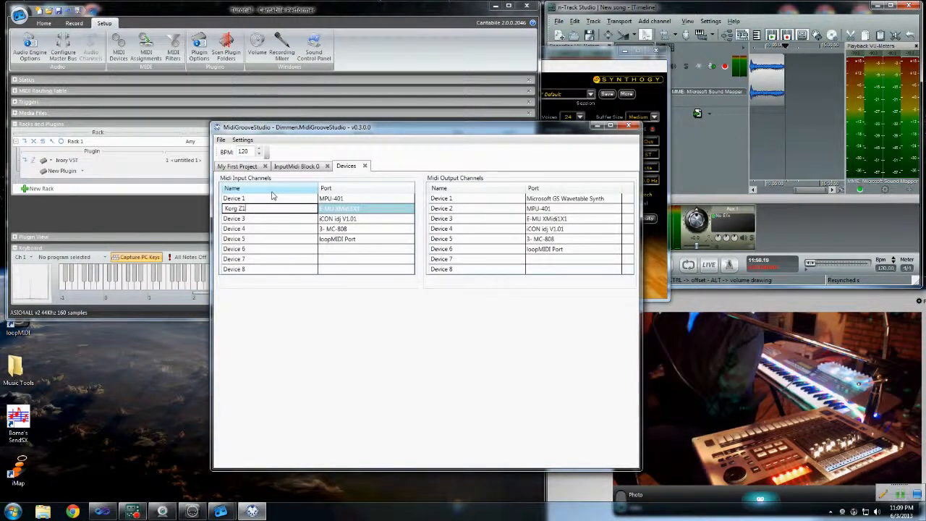
Rename MIDI output Device 6, on the loopMIDI Port, to Cantabile
left_click(471, 250)
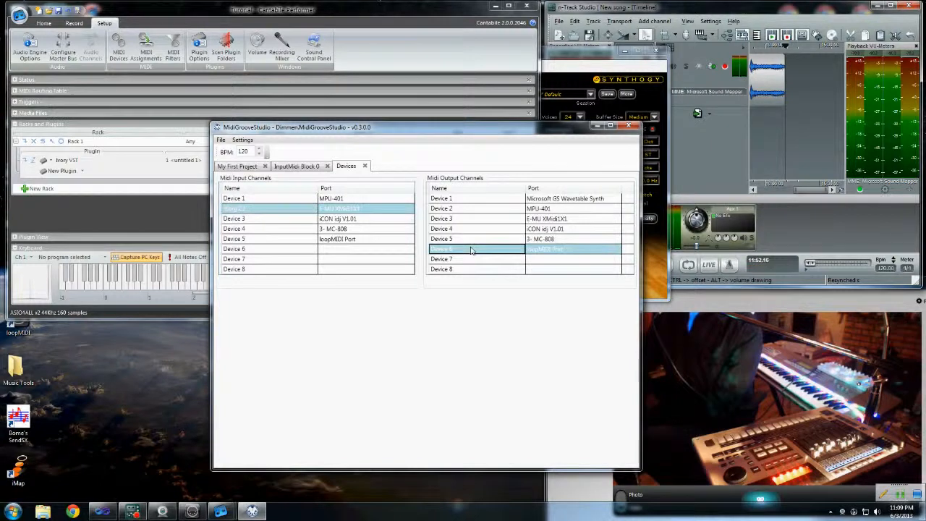
left_click(468, 248)
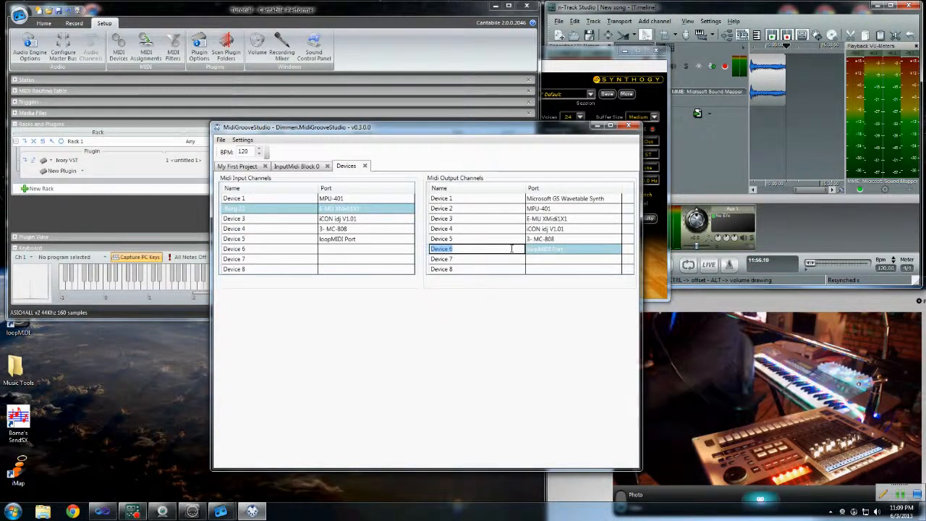
type("Casi")
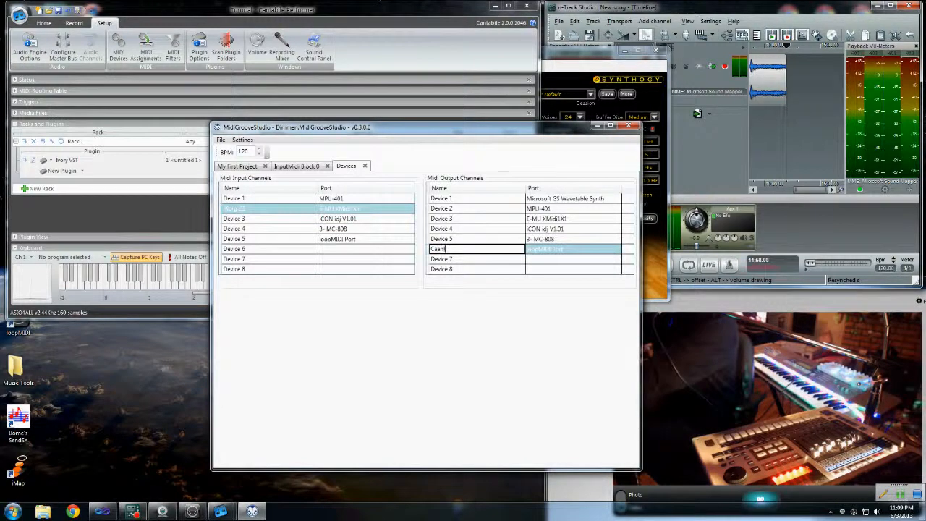
type("ntabile")
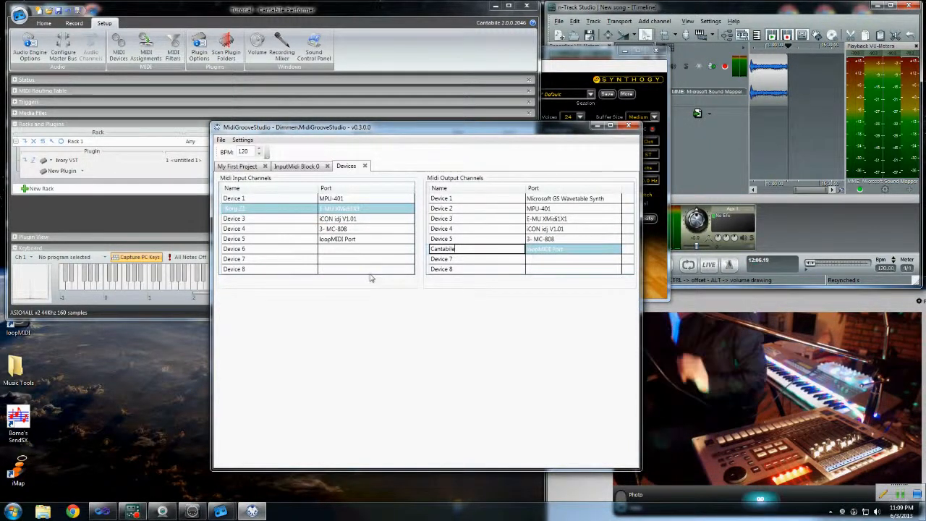
left_click(377, 250)
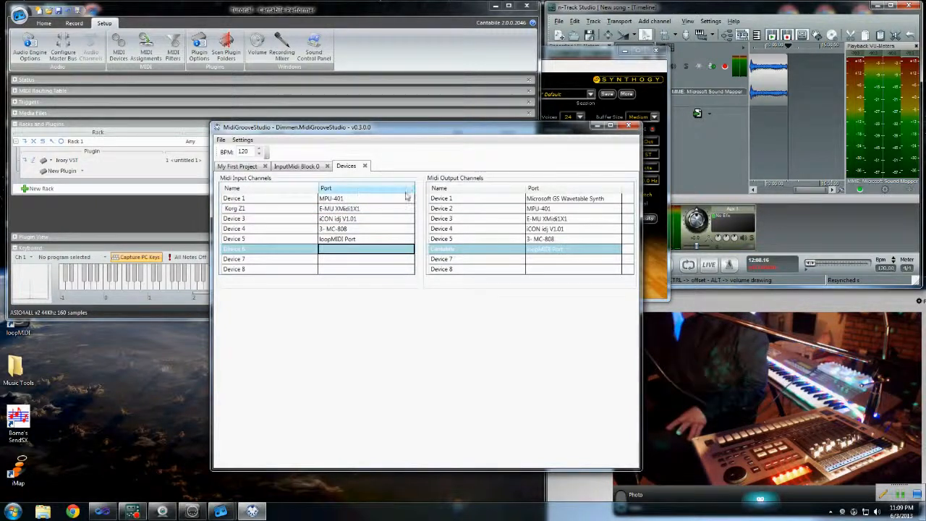
Set the InputMidi block's input device to 2, and look up Cantabile's output number in the device list
left_click(296, 167)
left_click(338, 259)
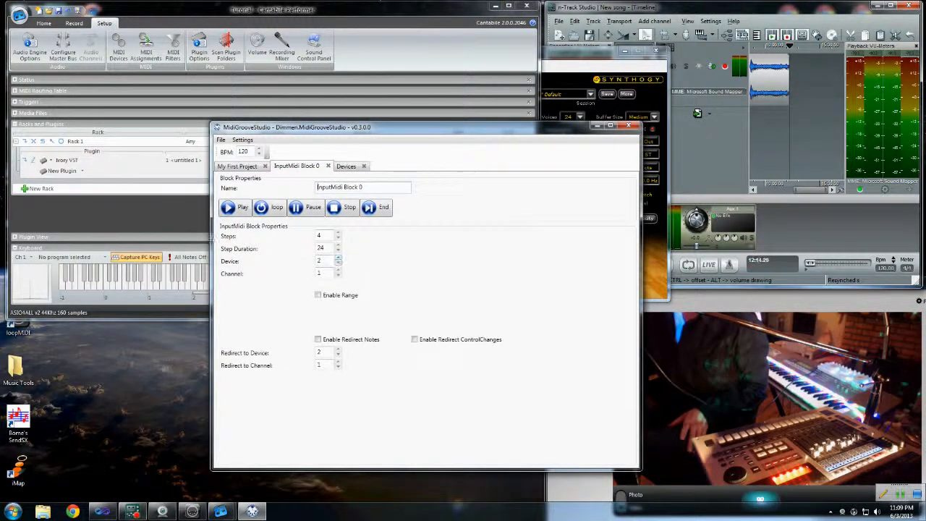
left_click(346, 166)
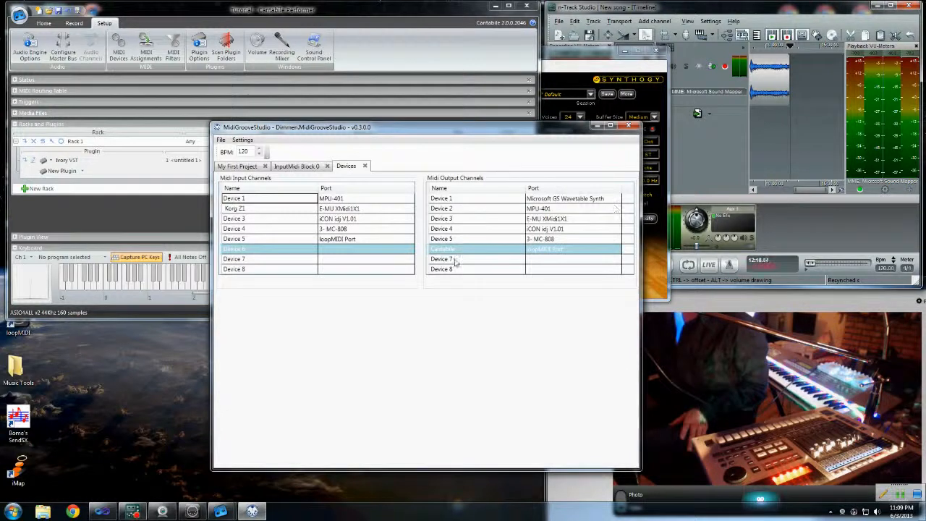
left_click(295, 165)
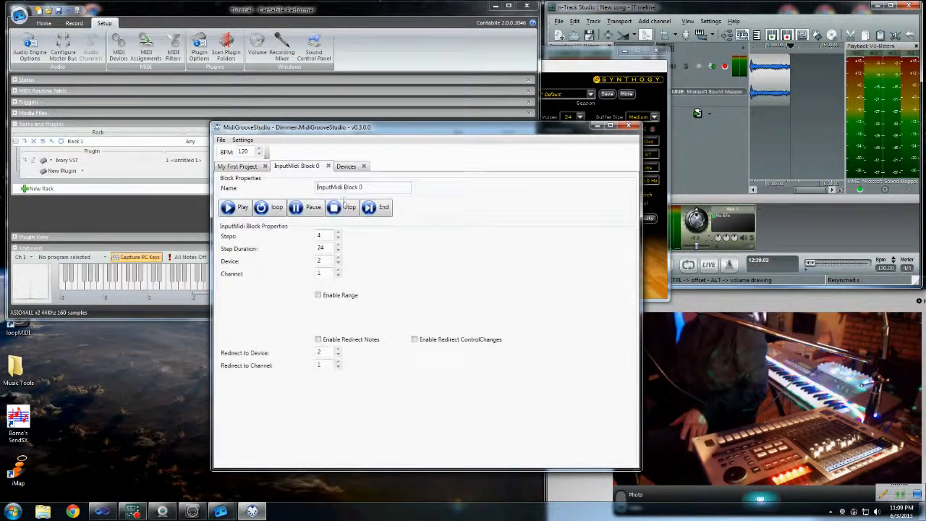
Enable note redirection to device 6 for the InputMidi block, then start looping it and uncover Cantabile
left_click(319, 340)
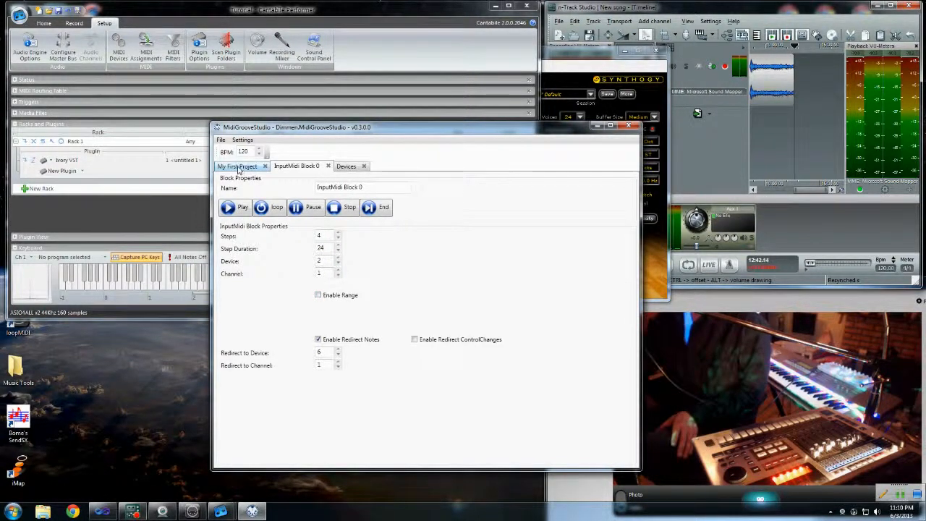
left_click(272, 210)
left_click_drag(441, 139, 408, 355)
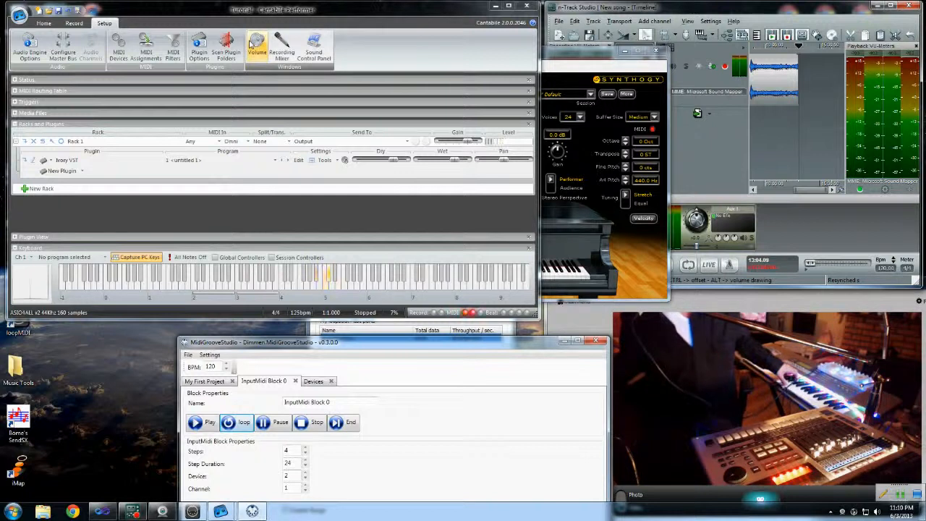
Raise the Ivory VST wet level slightly in Cantabile, and enable ControlChanges redirection in the InputMidi block
left_click(456, 160)
left_click_drag(471, 172, 476, 172)
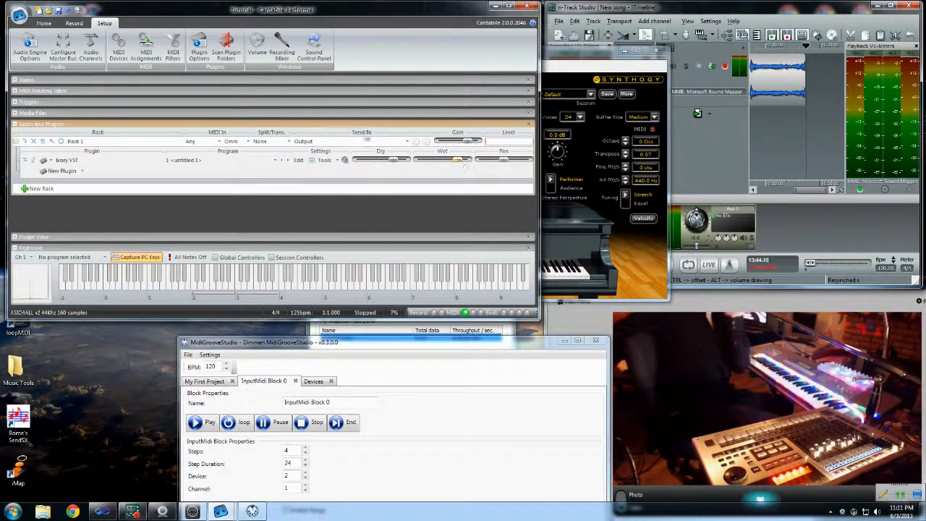
left_click_drag(327, 350, 301, 240)
left_click(358, 444)
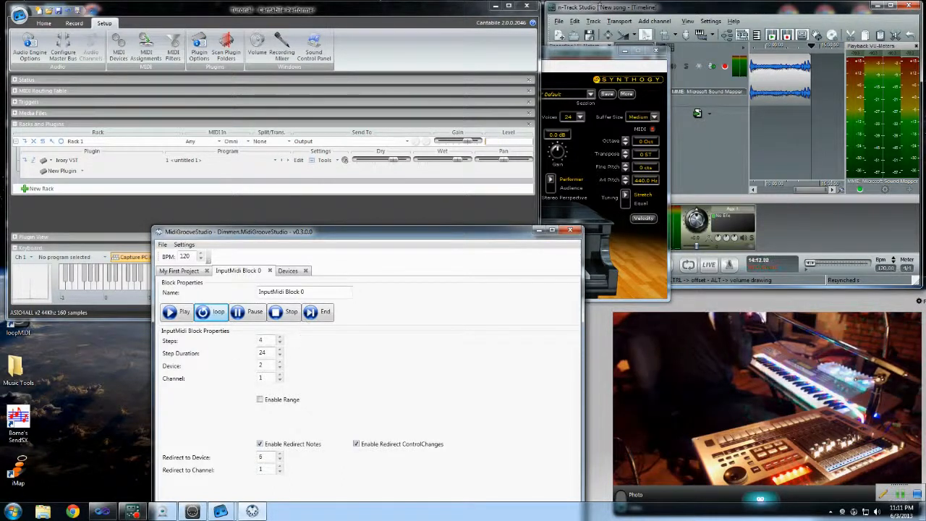
Bring the Ivory VST window into view and set its key noise to 6.0 dB and stereo width to 77 %
left_click_drag(567, 53, 456, 28)
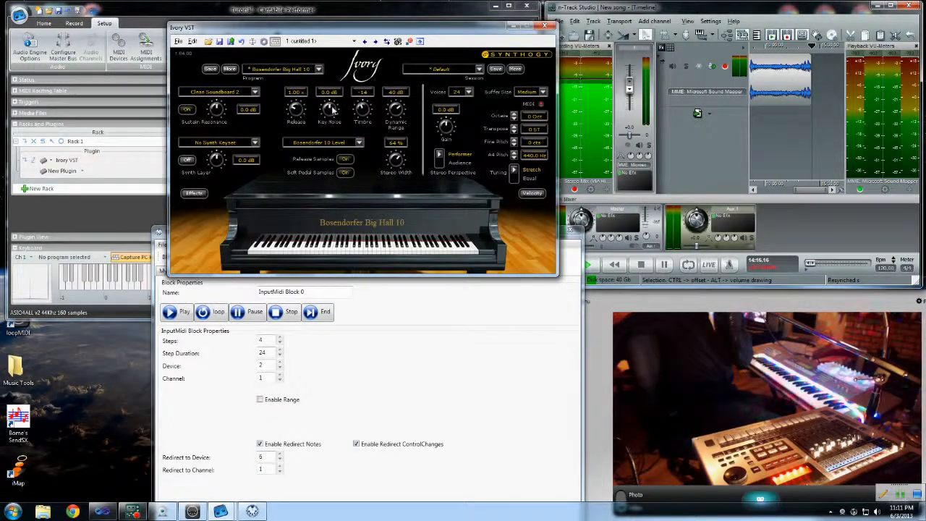
left_click_drag(332, 110, 333, 101)
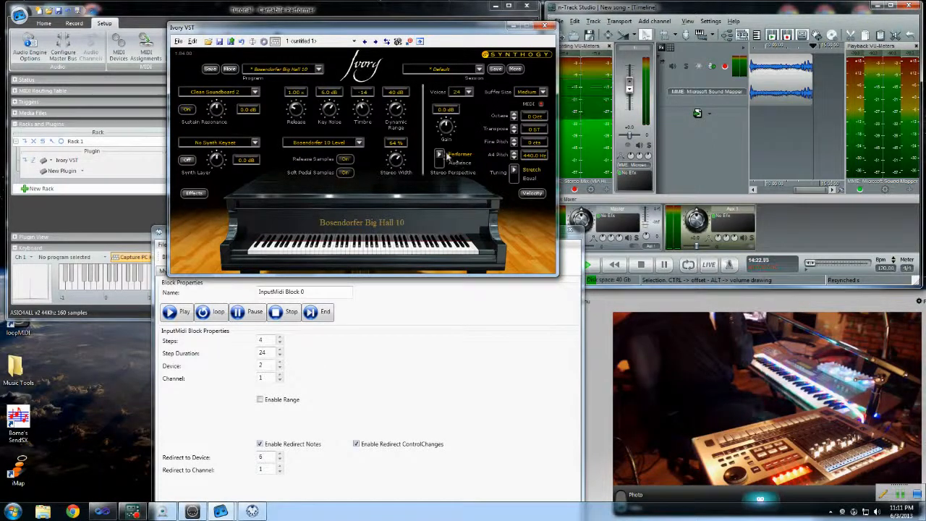
left_click_drag(397, 172, 396, 154)
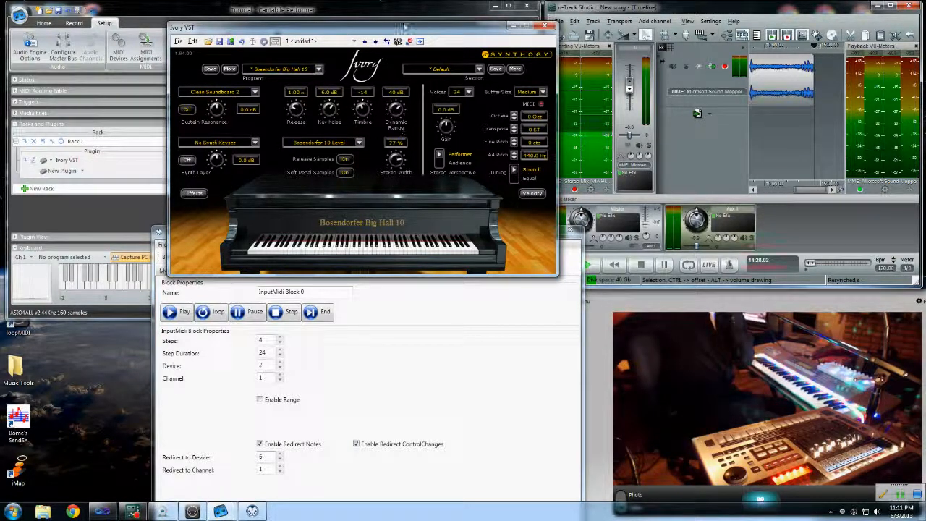
Move the Ivory VST window aside, stop the InputMidi block and move MidiGrooveStudio clear of Cantabile's keyboard
left_click_drag(476, 30, 842, 21)
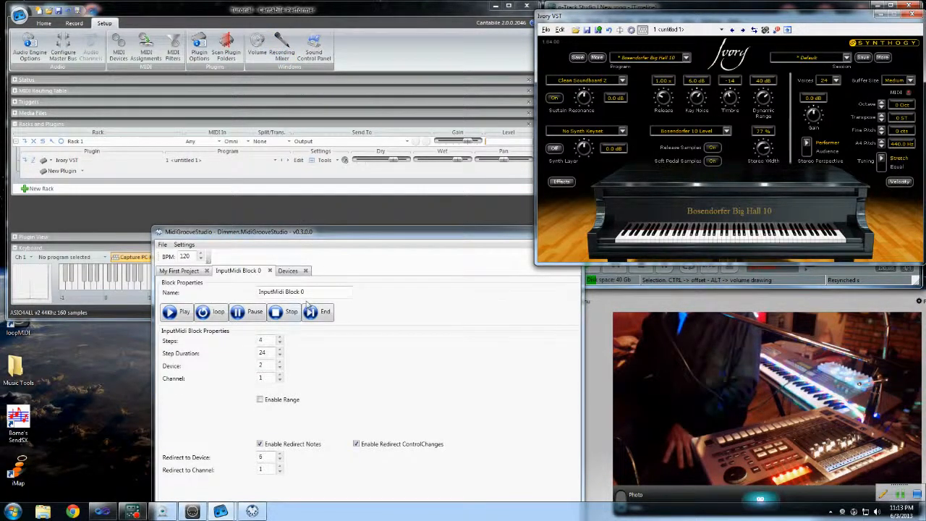
left_click(286, 312)
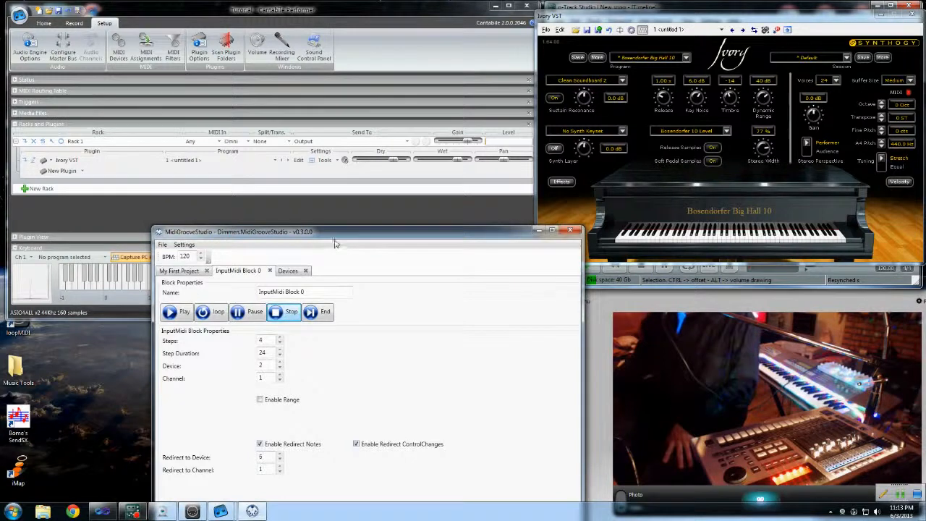
left_click_drag(334, 233, 306, 322)
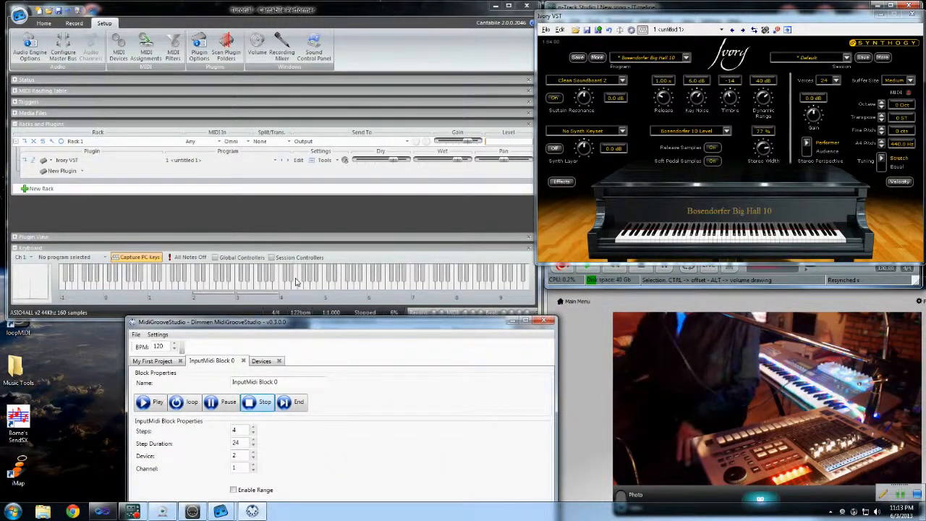
Add a second rack in Cantabile, load the IL Vocodex plugin into it and move the plugin window aside
left_click(98, 201)
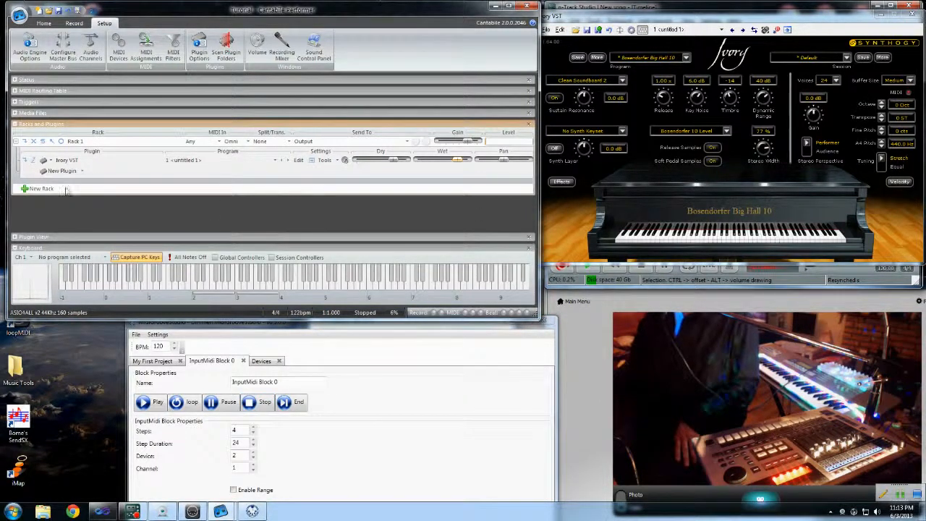
left_click(40, 188)
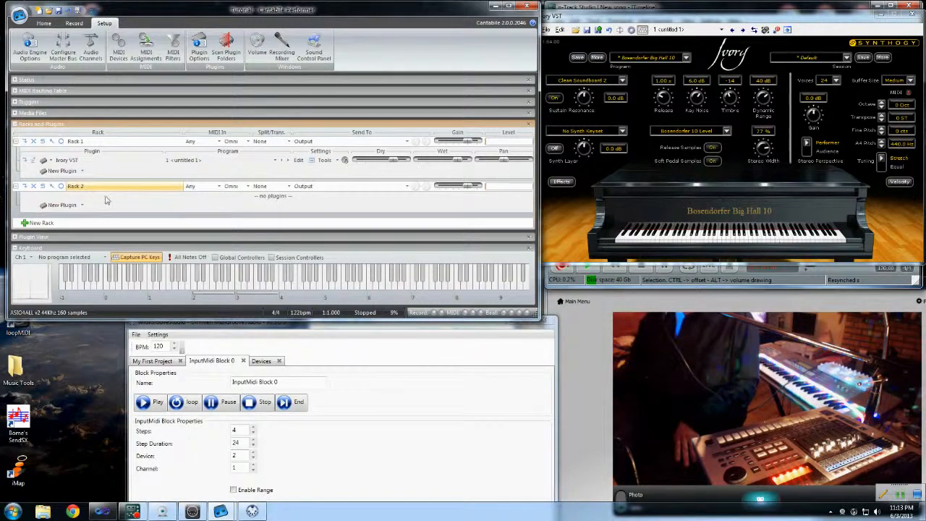
left_click(69, 206)
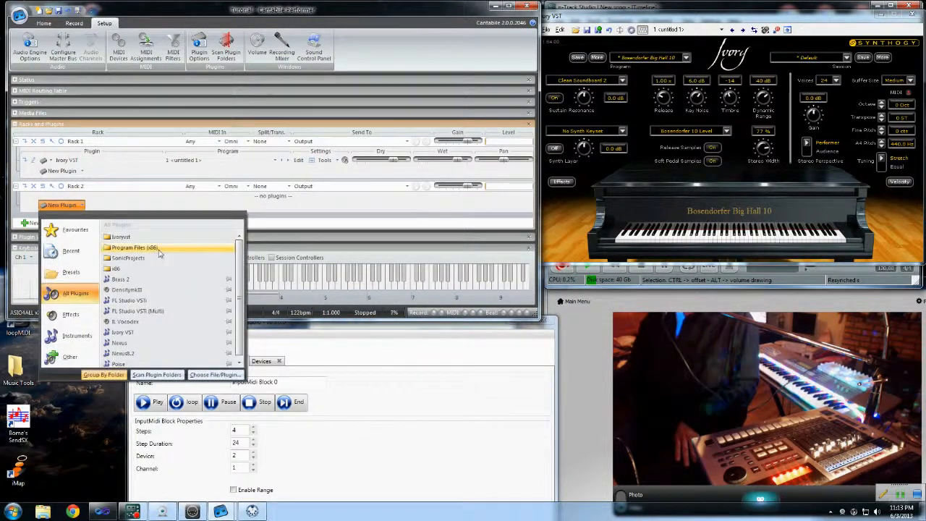
mouse_move(165, 328)
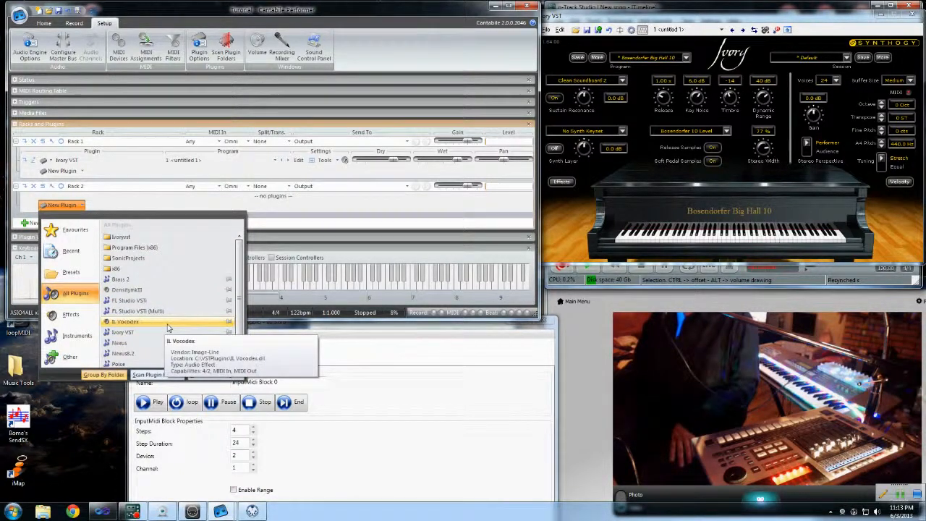
left_click(168, 328)
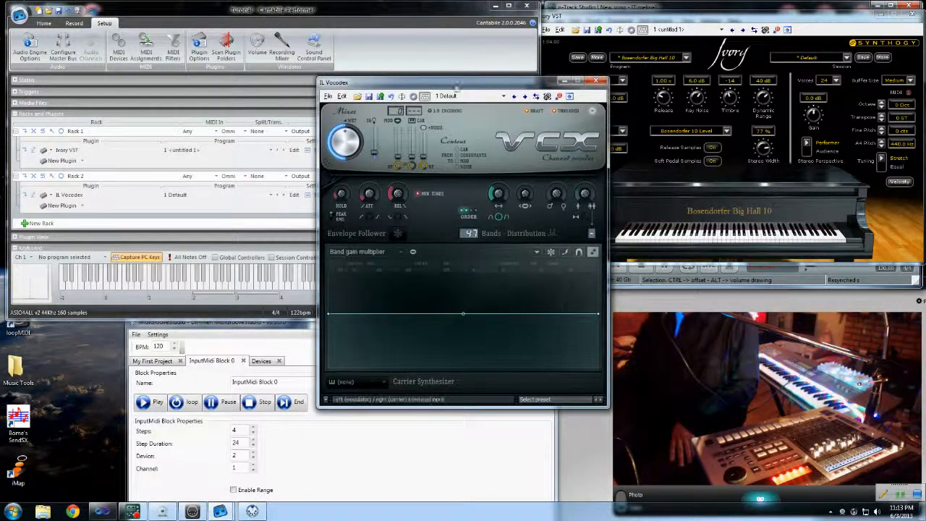
left_click_drag(457, 85, 600, 102)
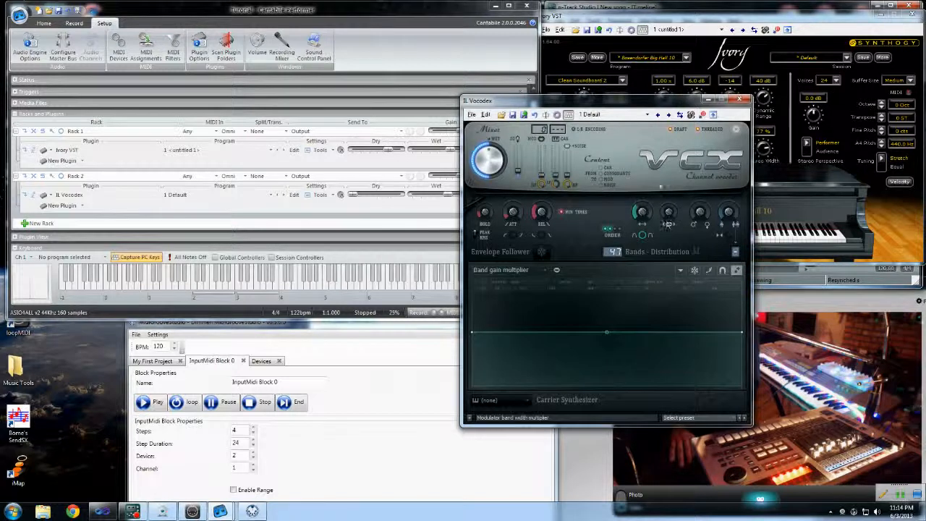
left_click_drag(544, 102, 604, 98)
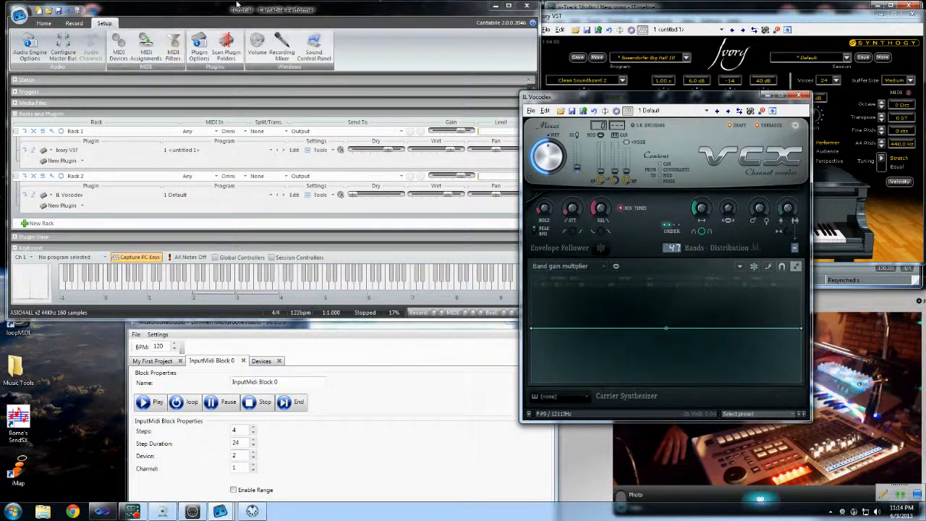
Open the ASIO4ALL settings, examine which audio inputs and outputs are enabled in the device list, and close them
left_click(830, 512)
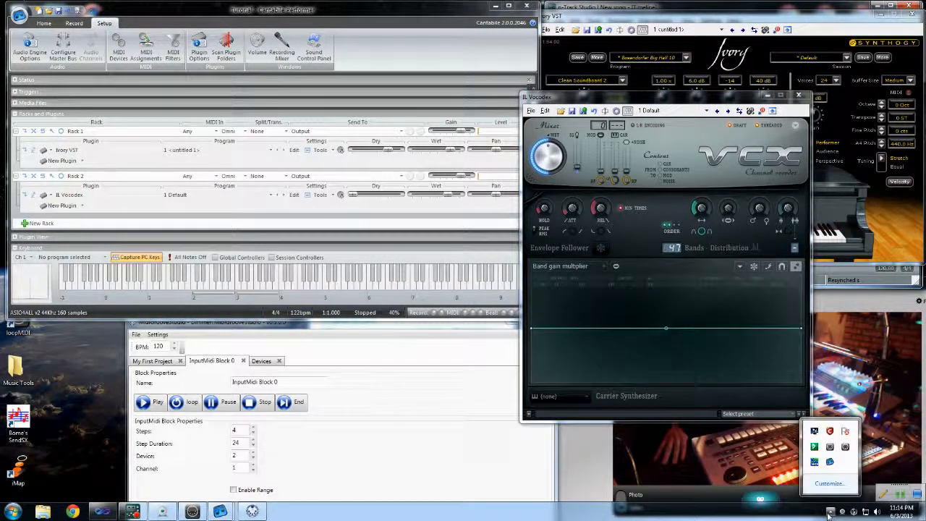
left_click(814, 447)
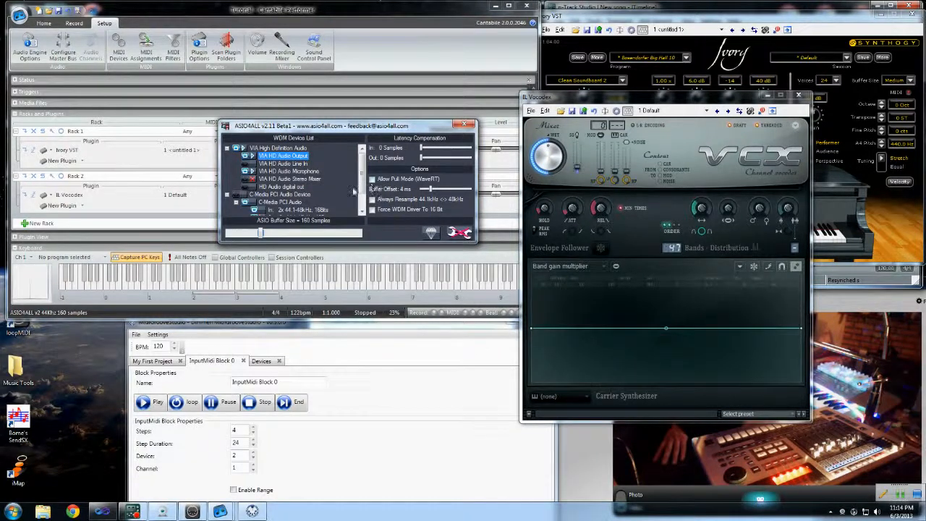
scroll(362, 181, "down", 1)
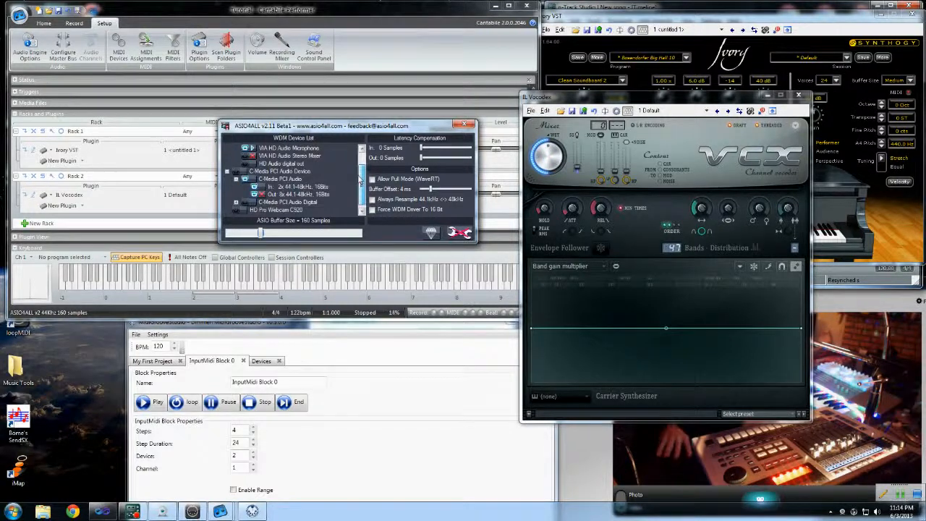
scroll(361, 181, "up", 1)
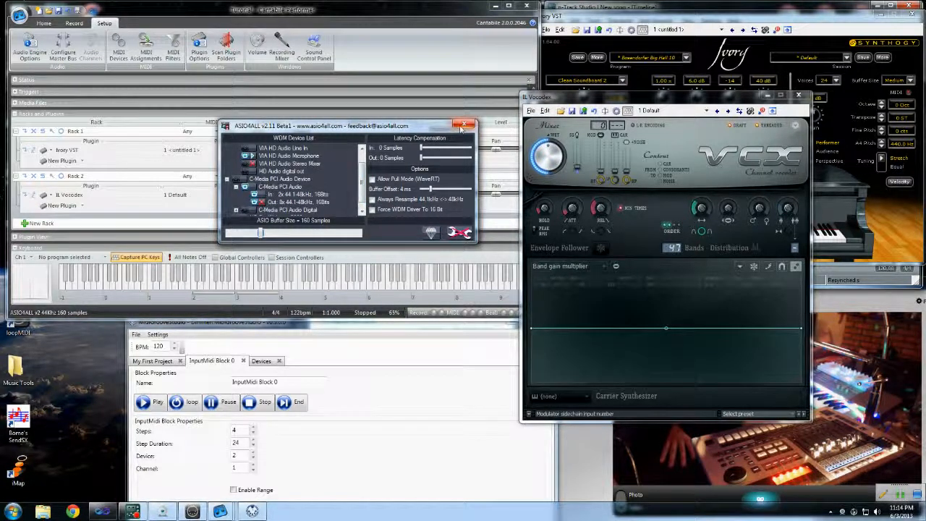
left_click(463, 127)
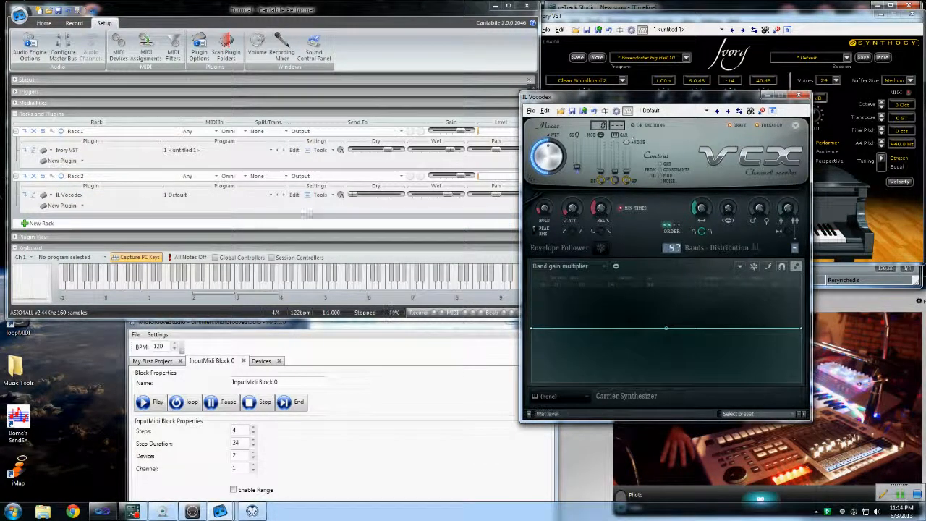
Enable live input for Rack 2 and turn on Cantabile's master input to feed the microphone to Vocodex
left_click(51, 179)
left_click(51, 177)
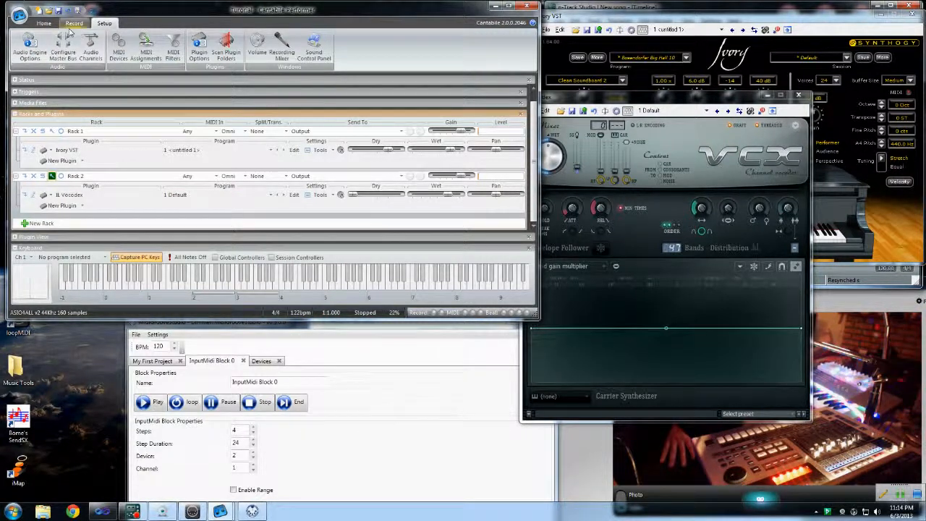
left_click(44, 23)
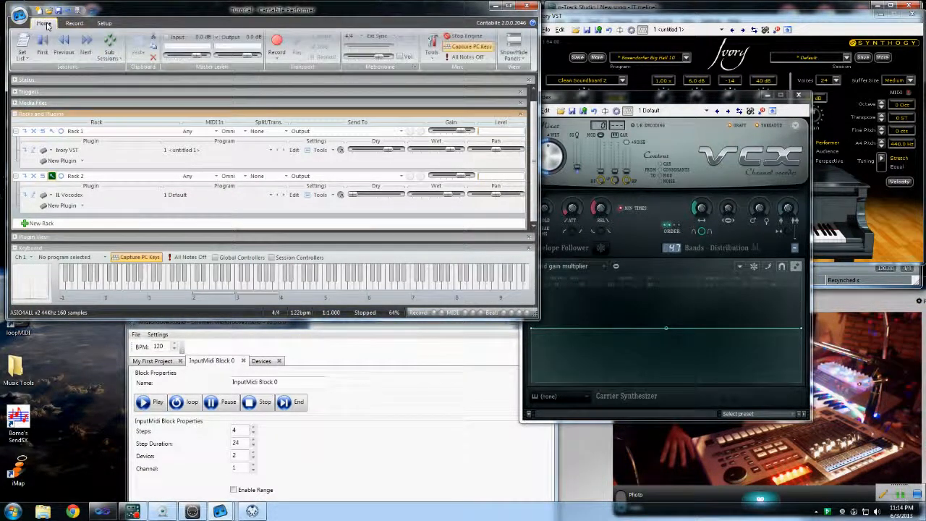
left_click(167, 38)
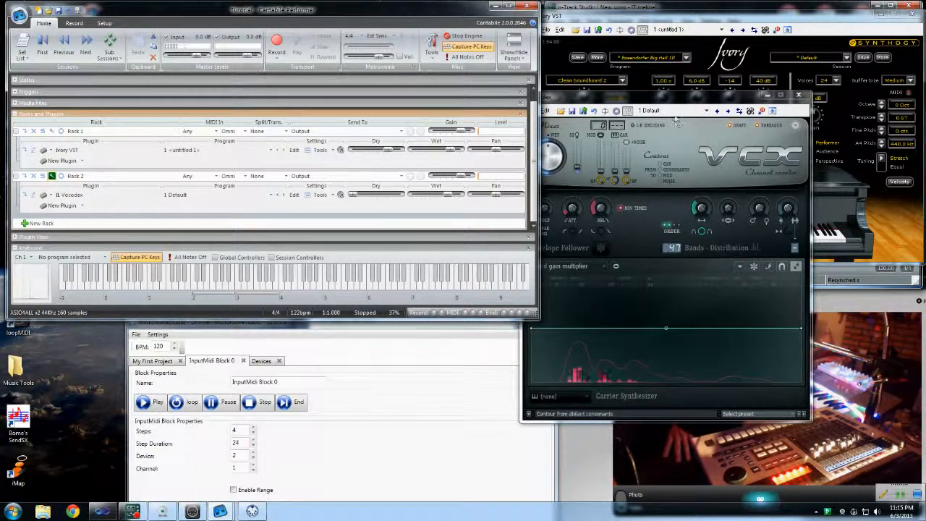
Reposition the Vocodex window and raise its modulator level to about -1.6 dB
left_click_drag(675, 107, 579, 93)
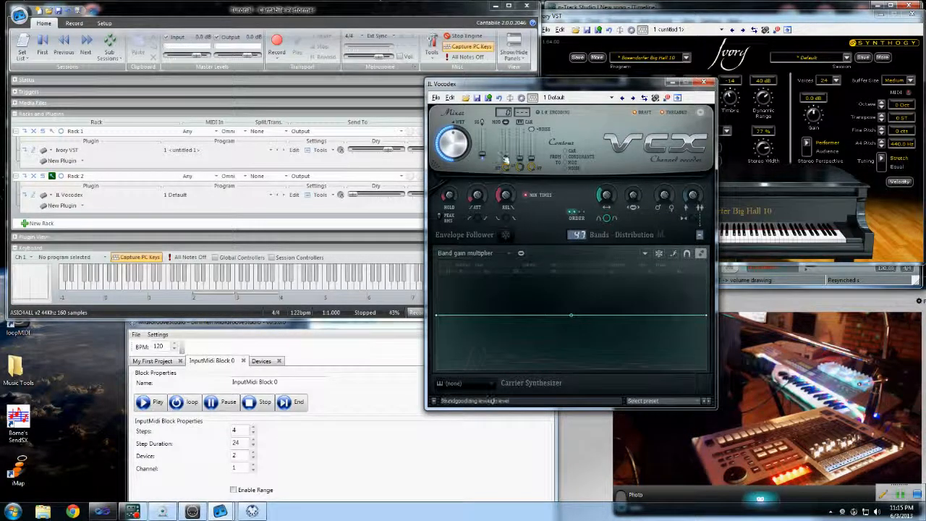
left_click_drag(506, 158, 506, 137)
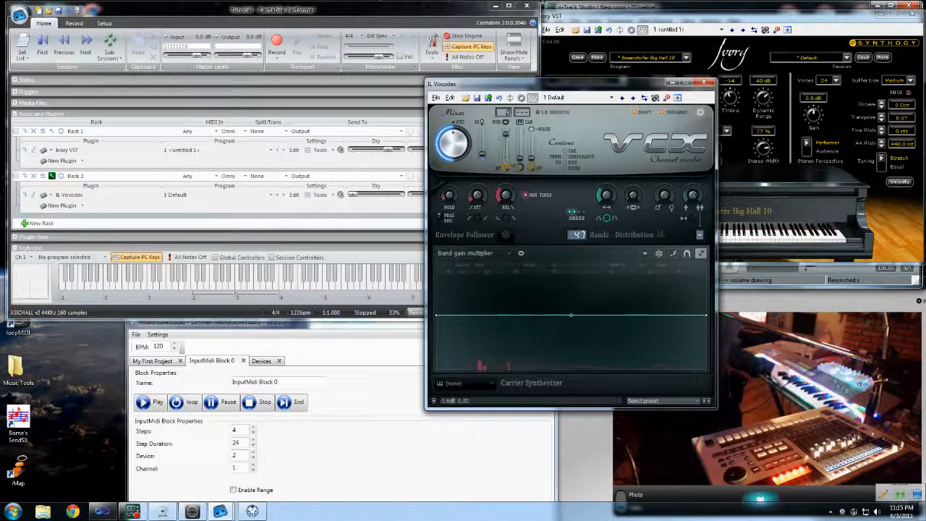
Load the Clearer preset in Vocodex and choose Ensemble as the carrier synthesizer sound
left_click(488, 384)
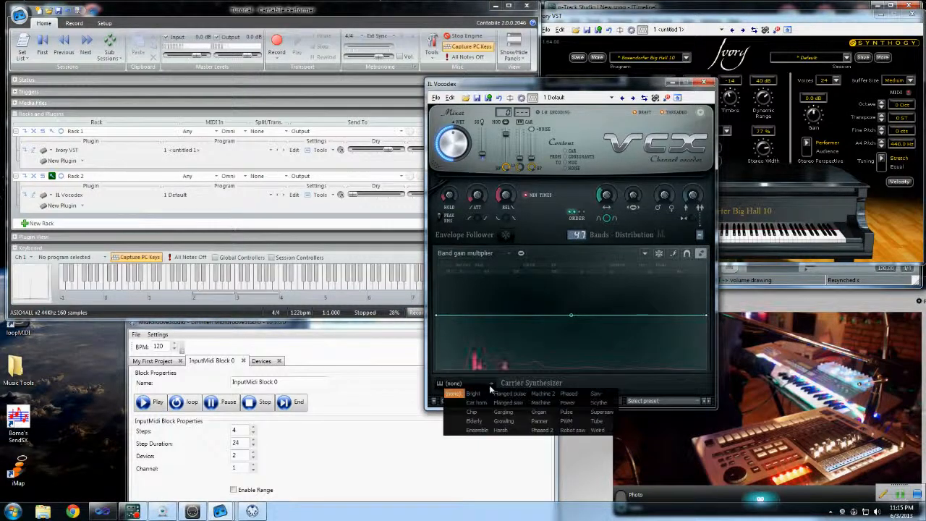
left_click(699, 401)
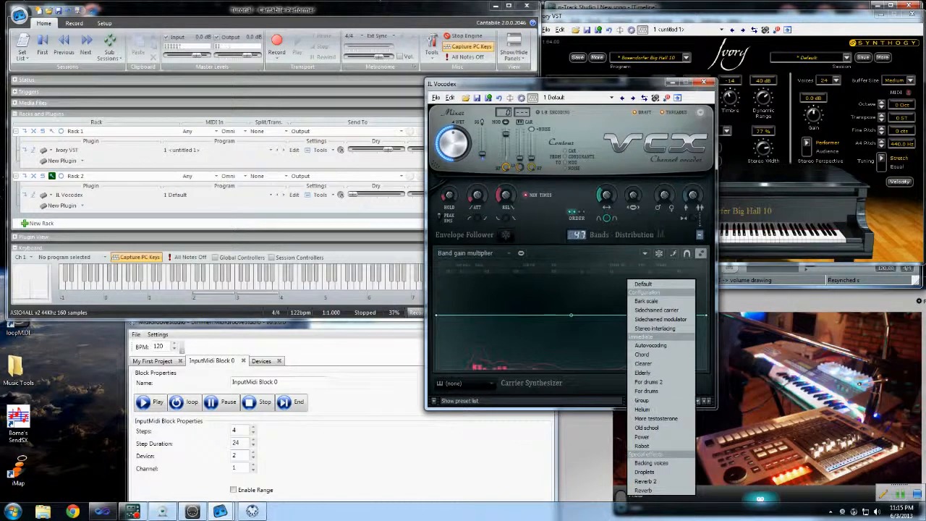
left_click(660, 365)
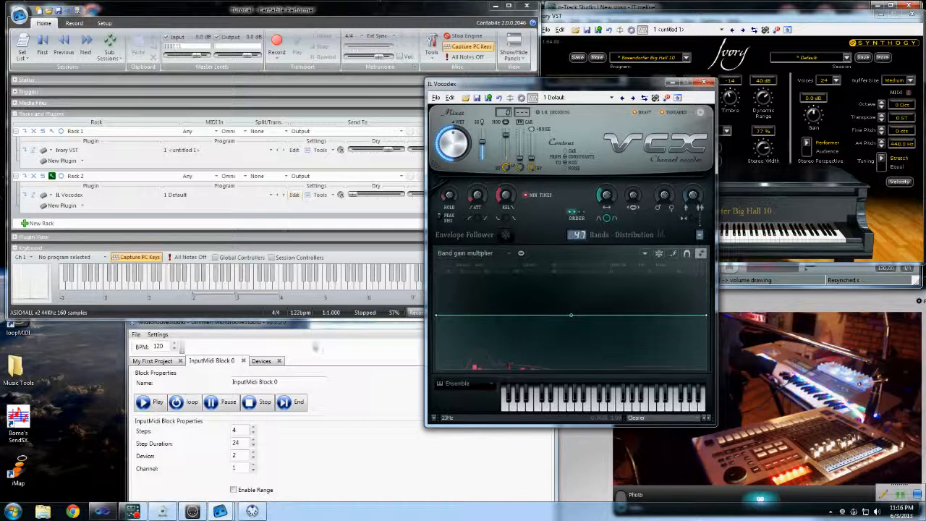
Start looping InputMidi Block 0 in MidiGrooveStudio, and change the Vocodex carrier synthesizer sound to Supersaw
left_click(325, 334)
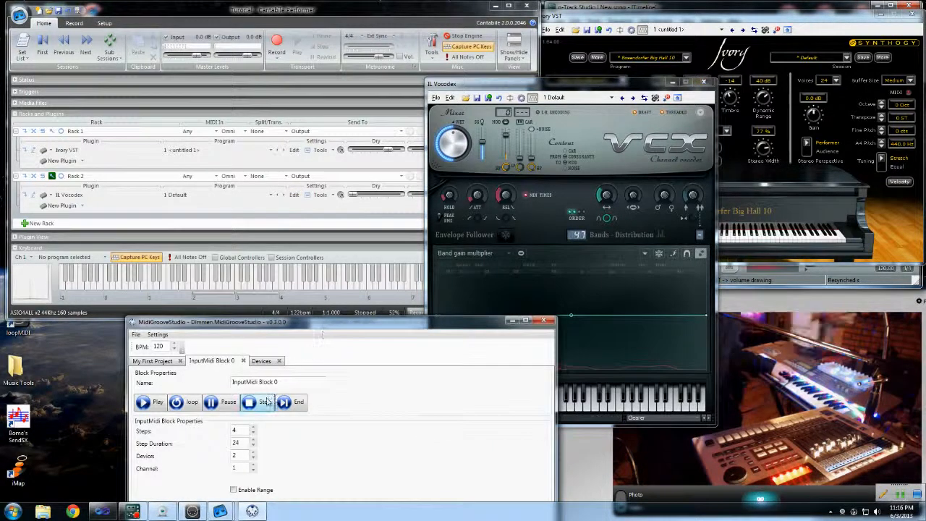
left_click(191, 403)
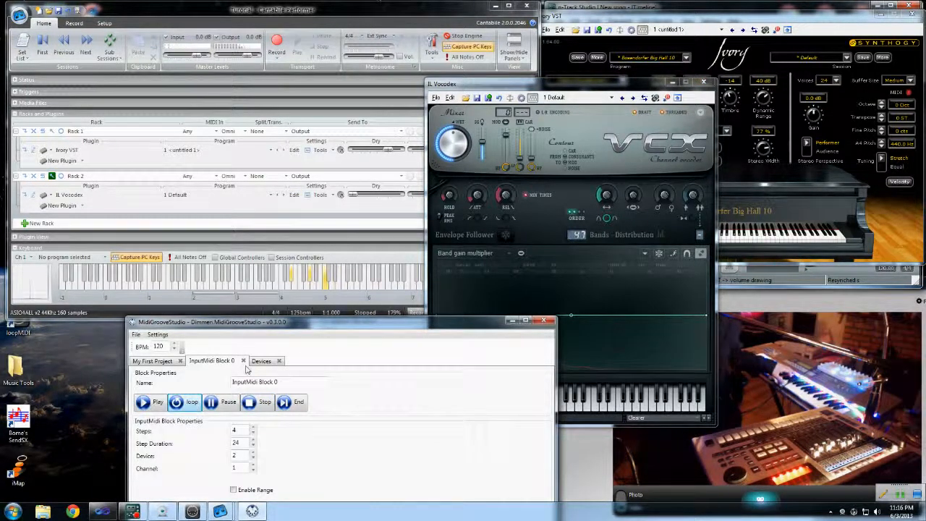
left_click(557, 86)
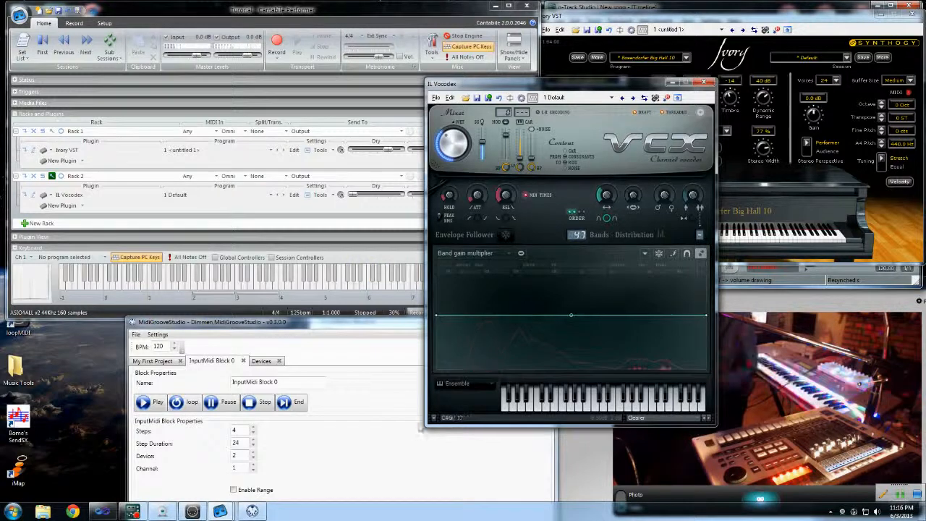
left_click(458, 384)
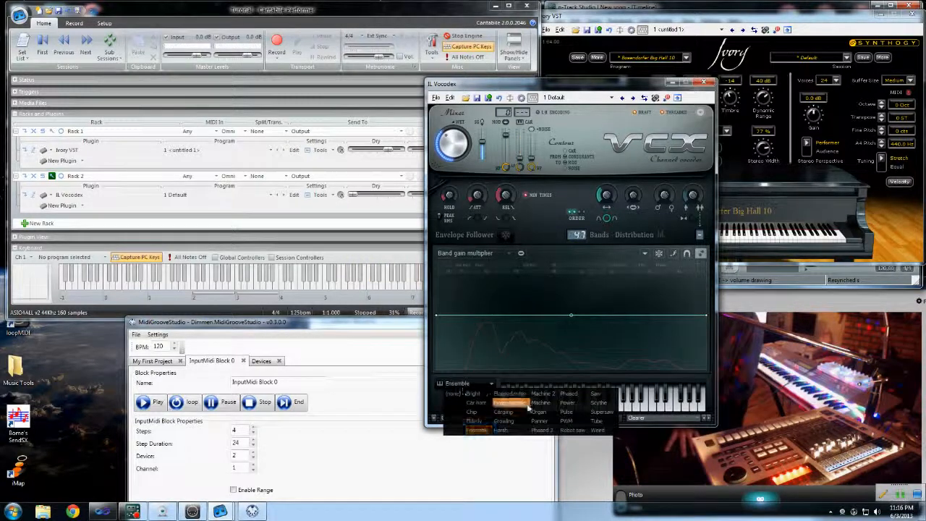
left_click(601, 412)
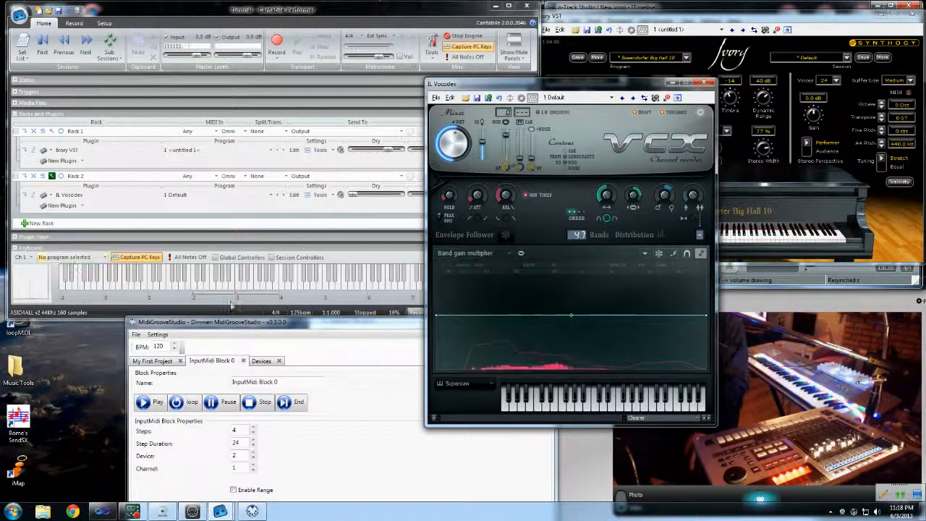
Move the Vocodex and MidiGrooveStudio windows so their controls are accessible, and stop InputMidi Block 0
left_click_drag(507, 81, 657, 96)
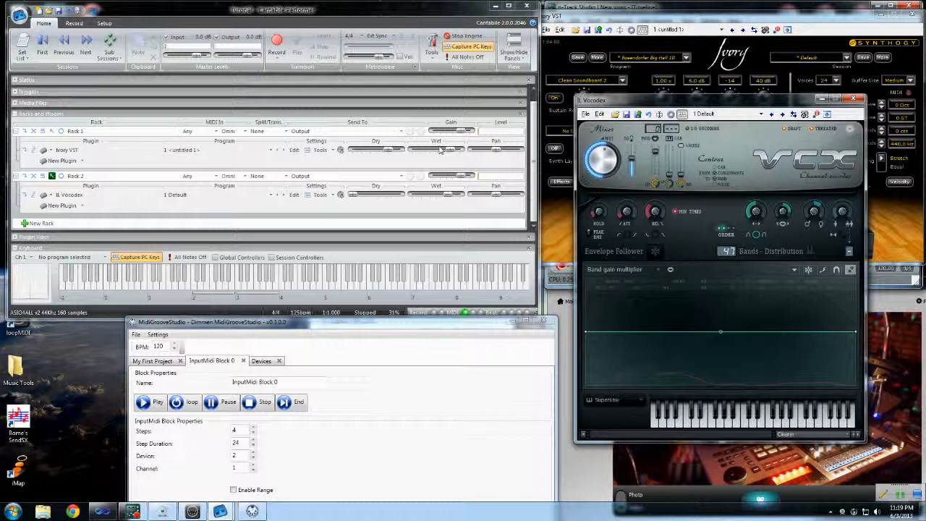
left_click_drag(403, 325, 443, 174)
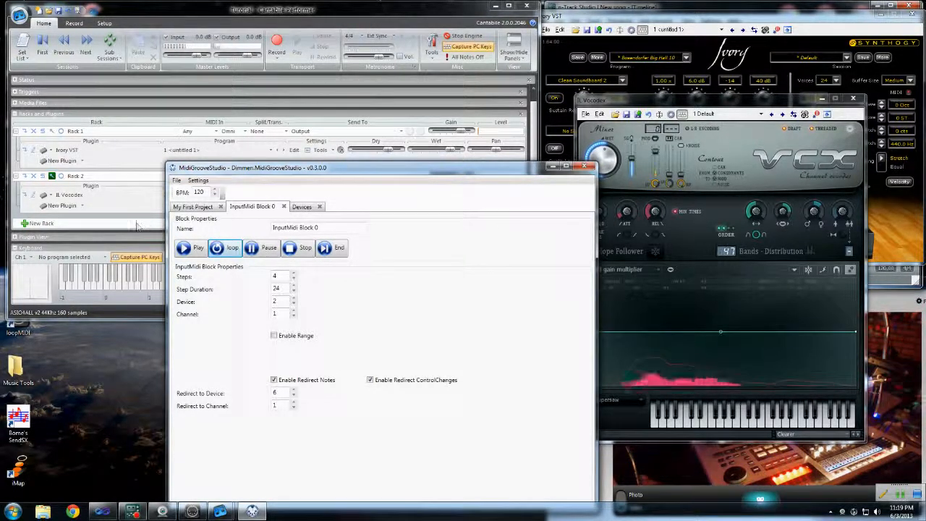
left_click(148, 257)
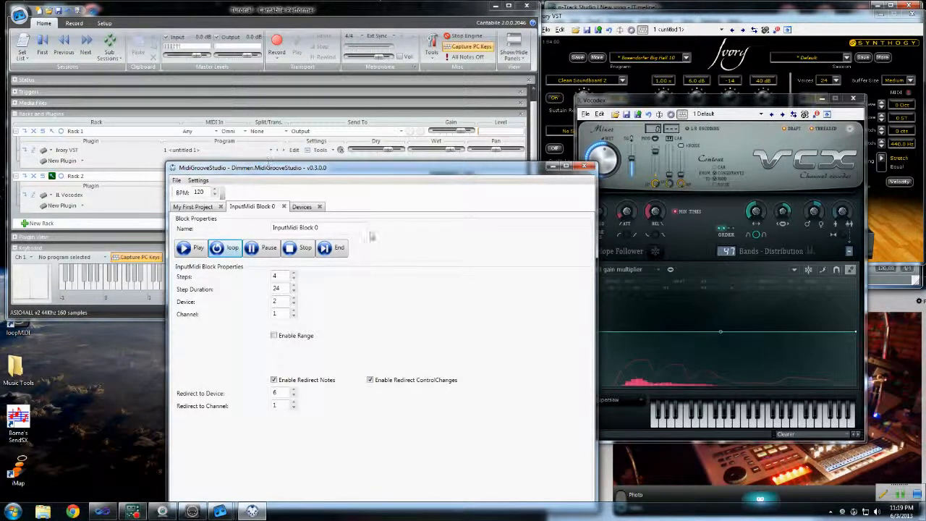
left_click(304, 249)
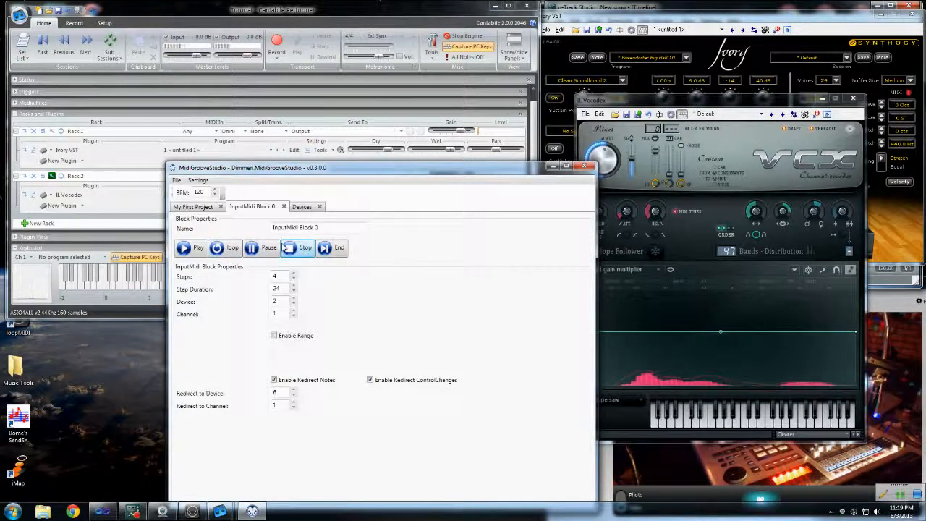
Add a second Input Midi block to My First Project, moving the MidiGrooveStudio window to reach the block options
left_click(190, 210)
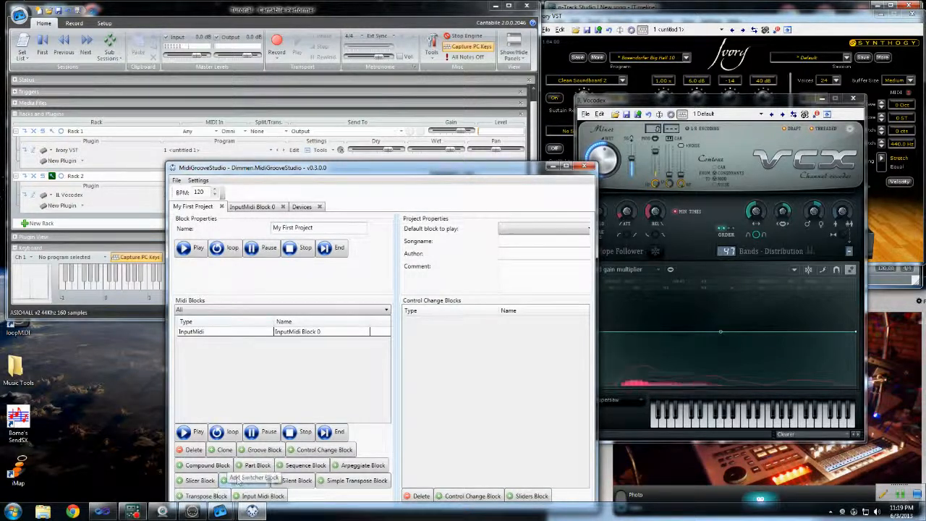
left_click_drag(367, 167, 407, 102)
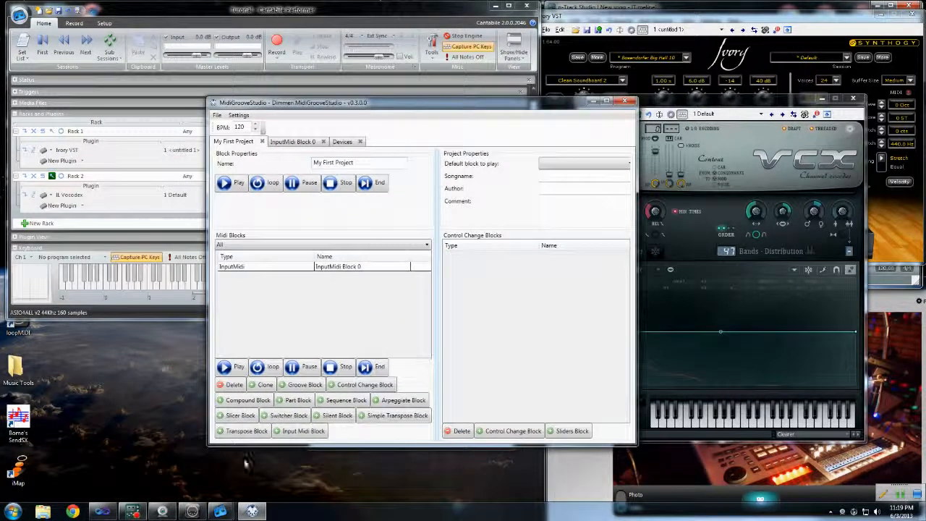
left_click(305, 430)
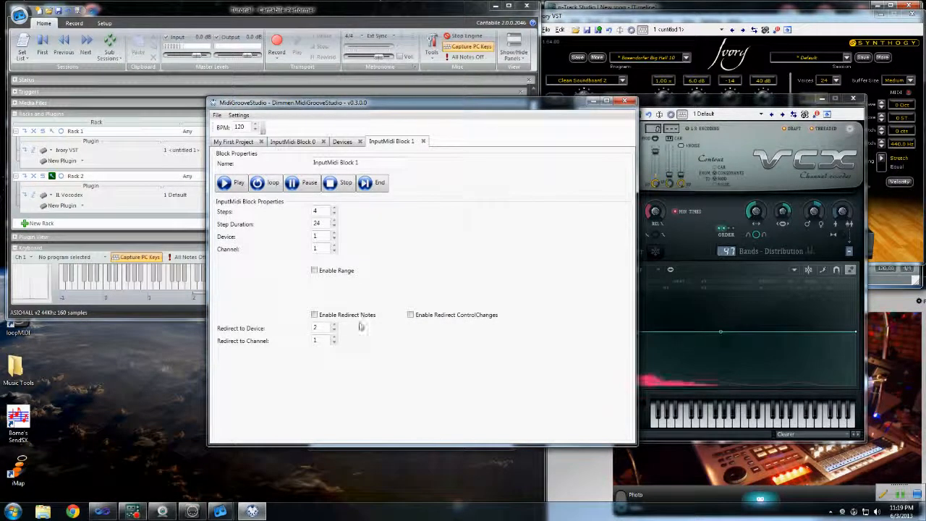
Check the MIDI input devices in the settings and set InputMidi Block 1's device to 3
left_click(238, 116)
left_click(248, 128)
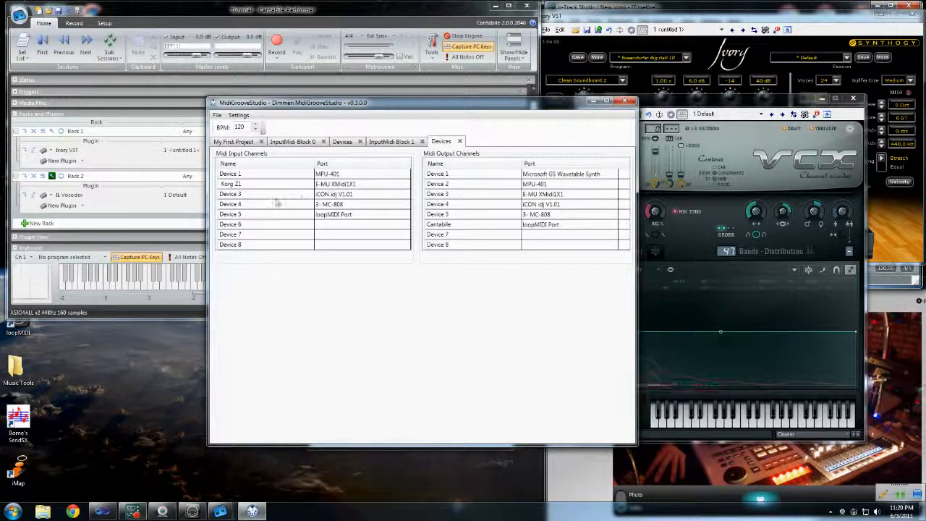
left_click(391, 142)
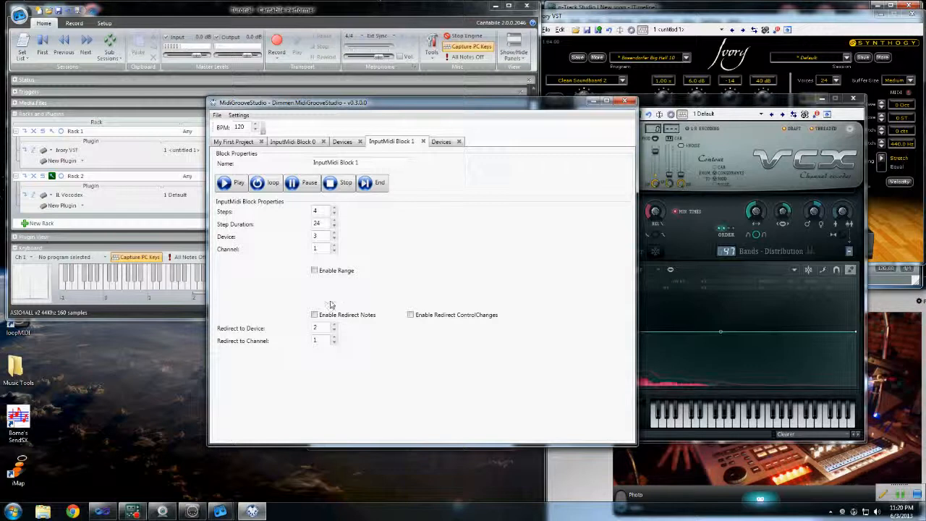
Compare InputMidi Block 0's redirect with the MIDI output device list, and set InputMidi Block 1 to redirect to device 6
left_click(303, 143)
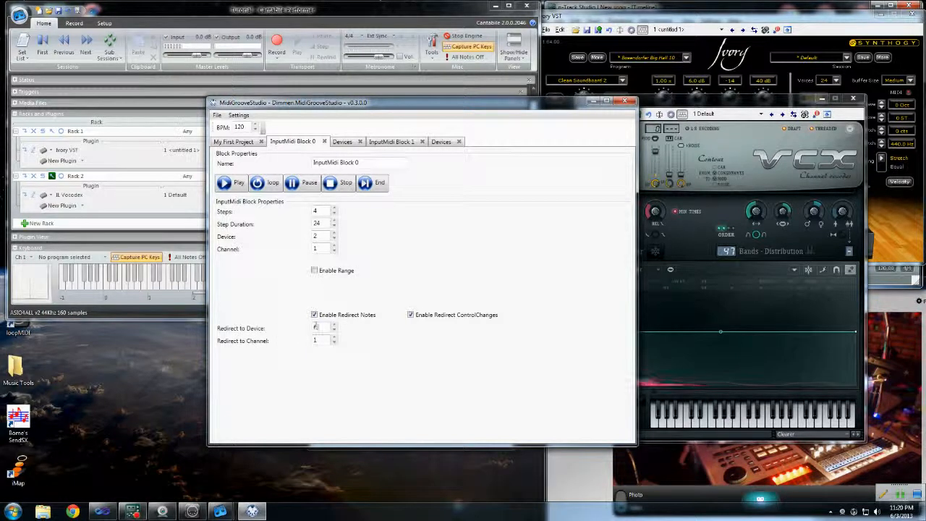
left_click(343, 143)
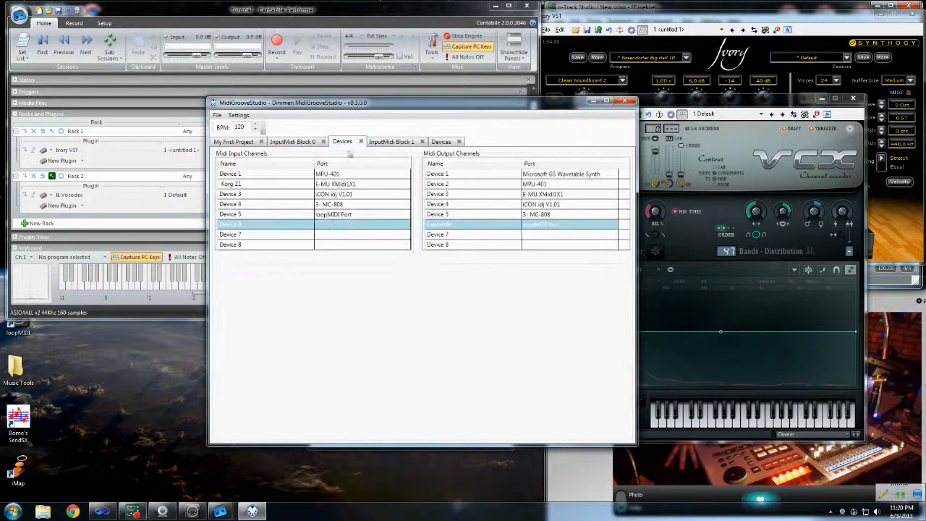
left_click(398, 143)
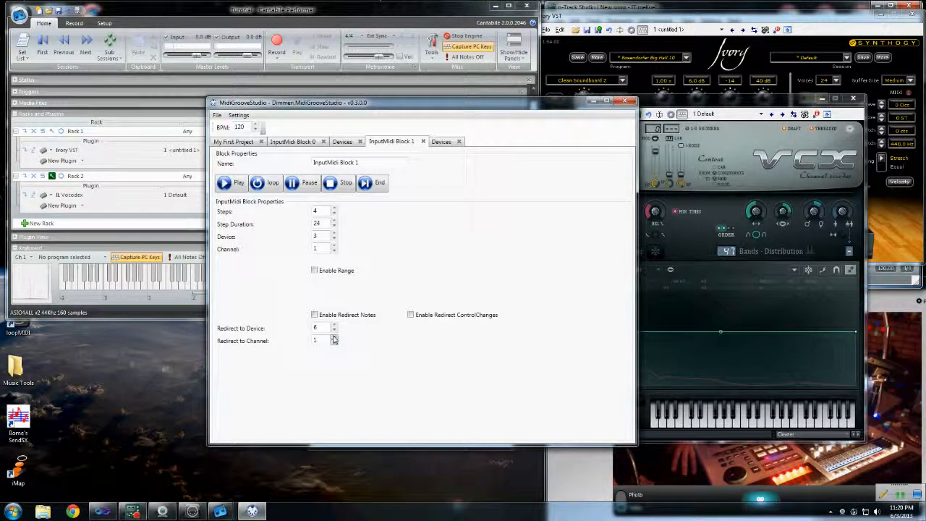
Set InputMidi Block 1's redirect channel to 2 and redirect only control changes, leaving note redirection off
left_click(315, 315)
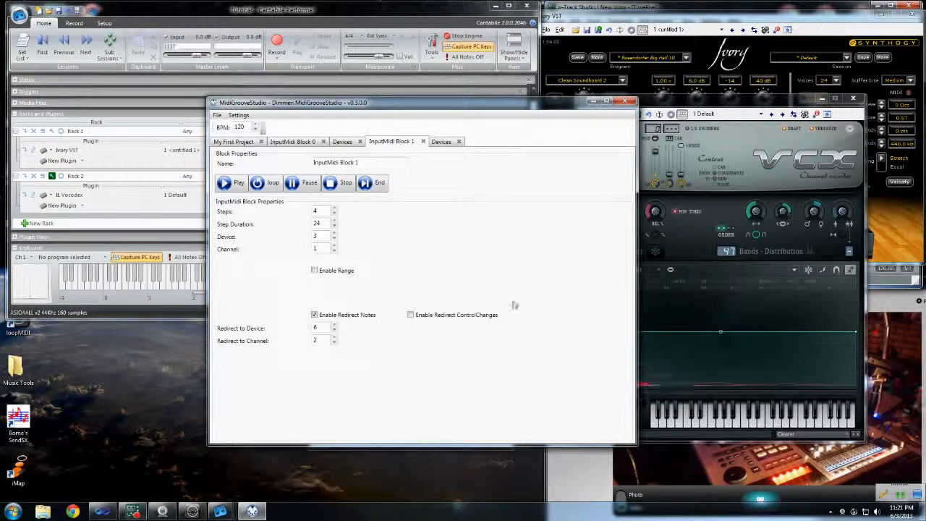
left_click(410, 315)
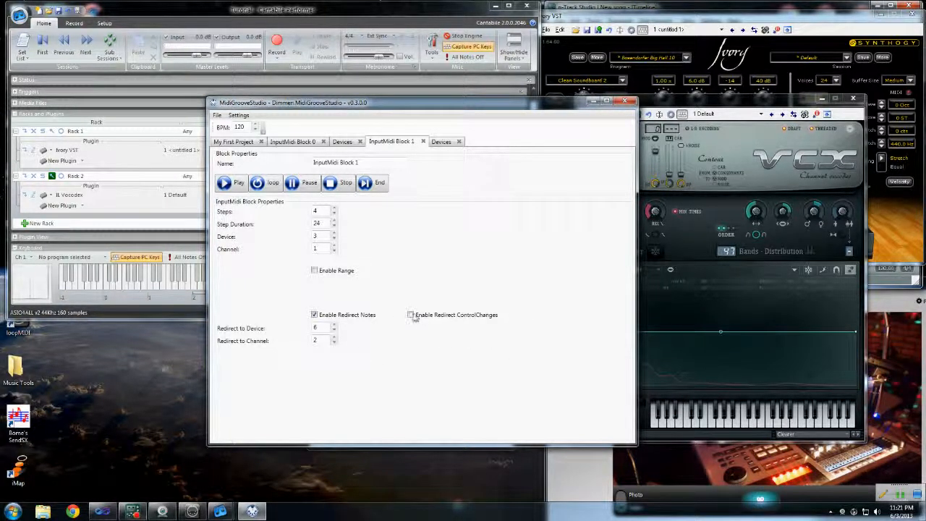
left_click(314, 315)
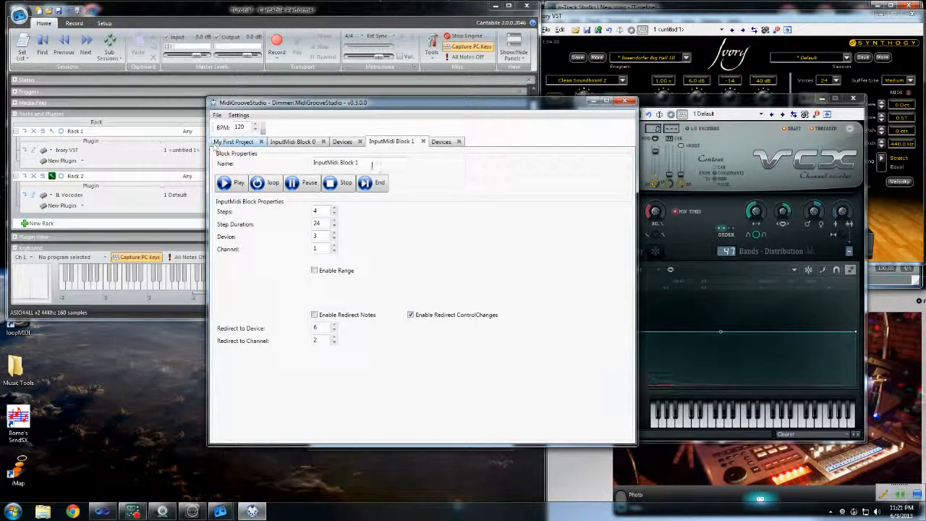
Move MidiGrooveStudio clear of Cantabile's gain sliders and start looping InputMidi Block 1
left_click_drag(387, 106, 680, 117)
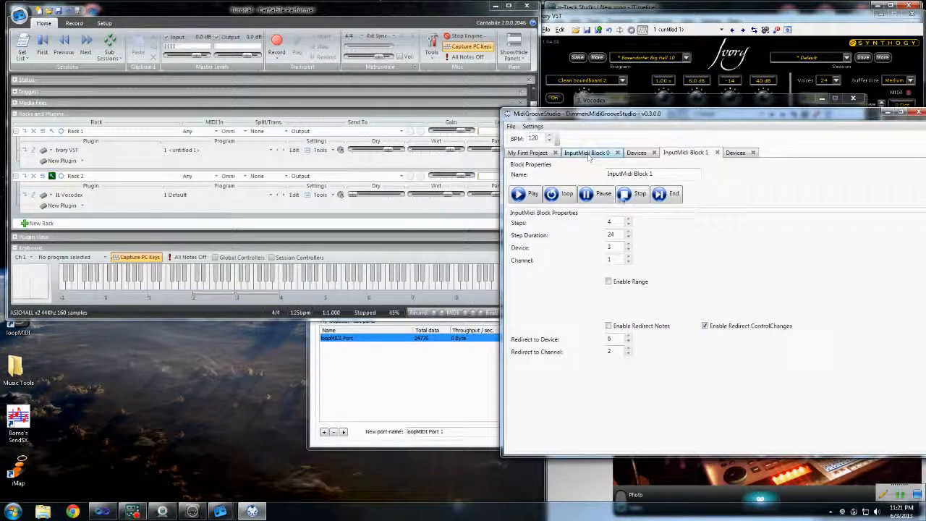
left_click(559, 197)
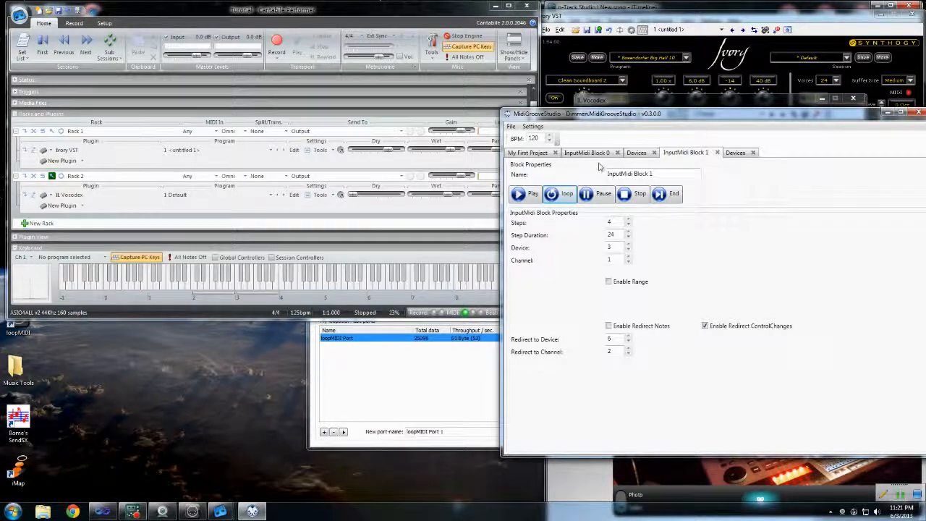
left_click_drag(576, 116, 623, 121)
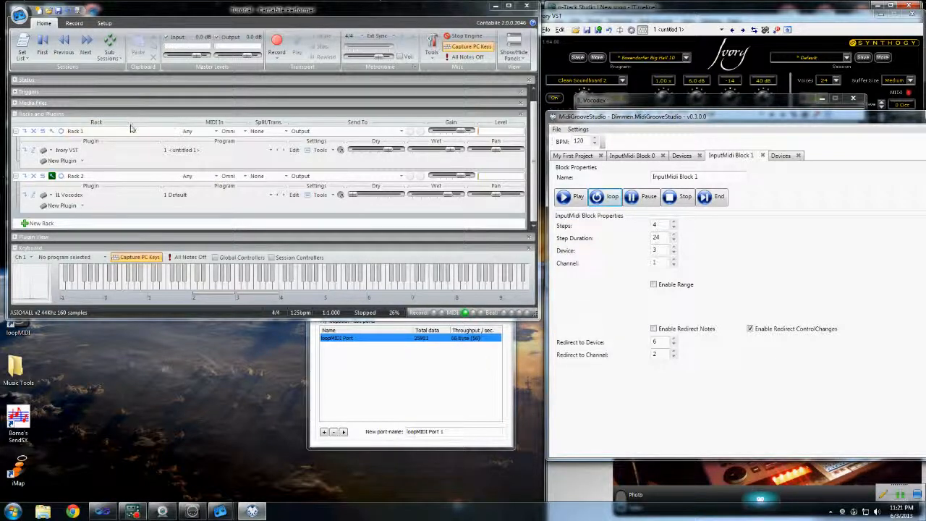
Assign MIDI controller 30 on loopMIDI Port channel 2 to Rack 1's gain in Cantabile
right_click(452, 132)
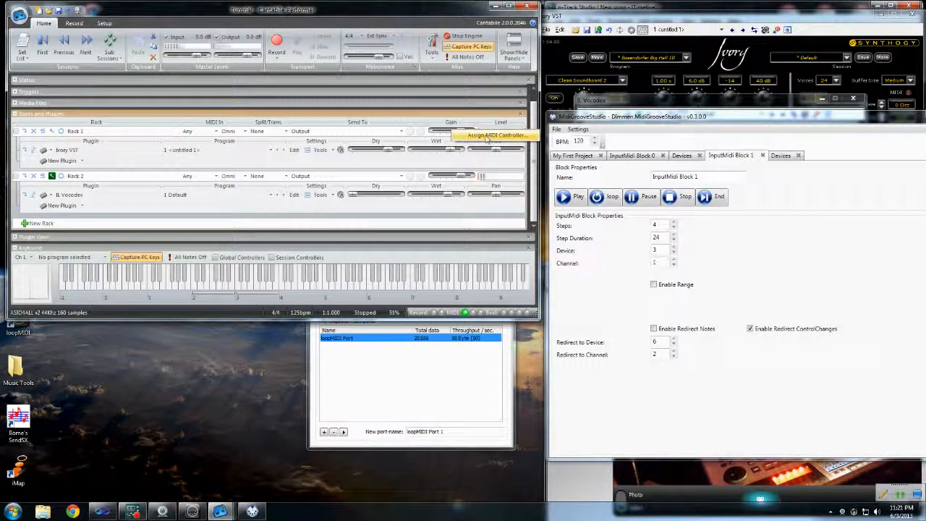
left_click(486, 136)
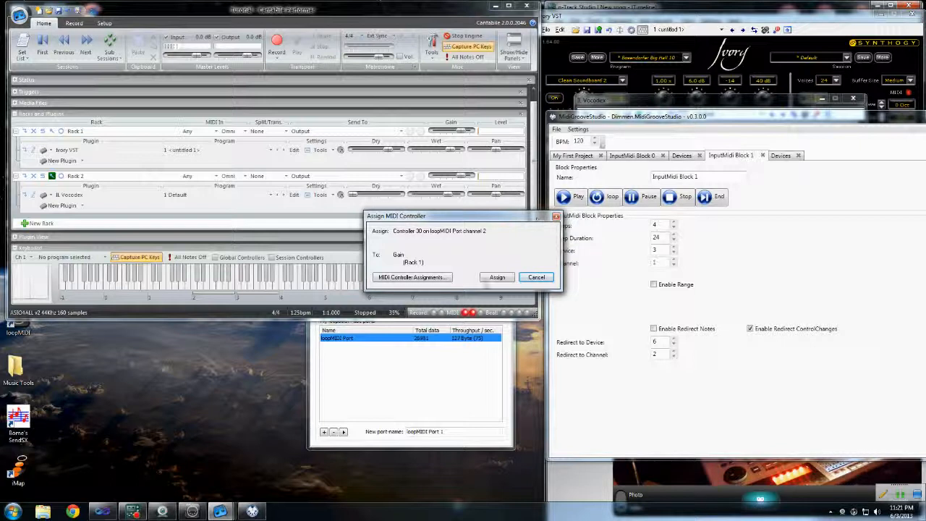
left_click(495, 282)
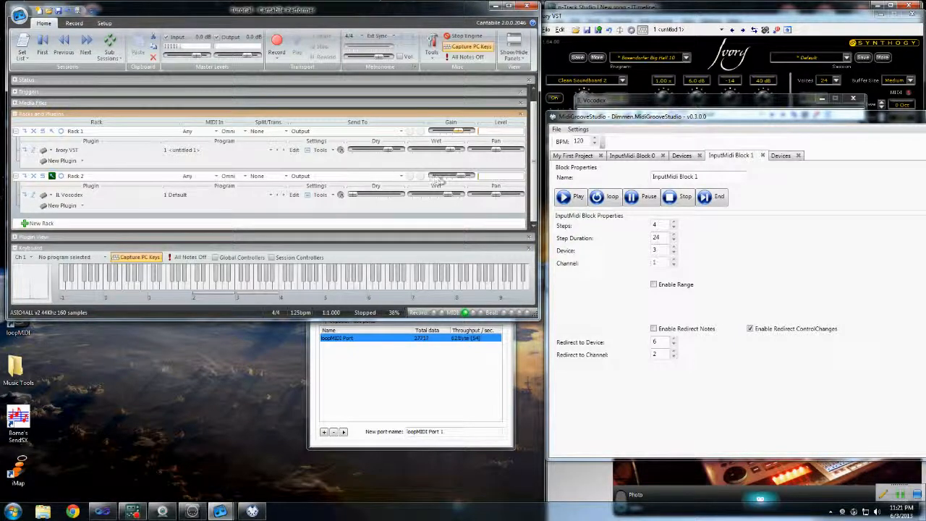
Assign MIDI controller 20 on loopMIDI Port channel 2 to Rack 2's gain
right_click(463, 178)
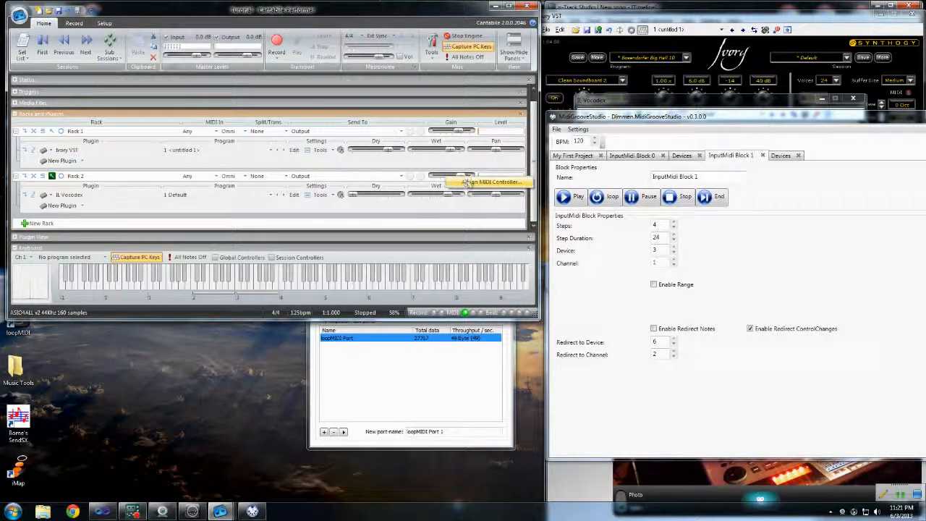
left_click(468, 186)
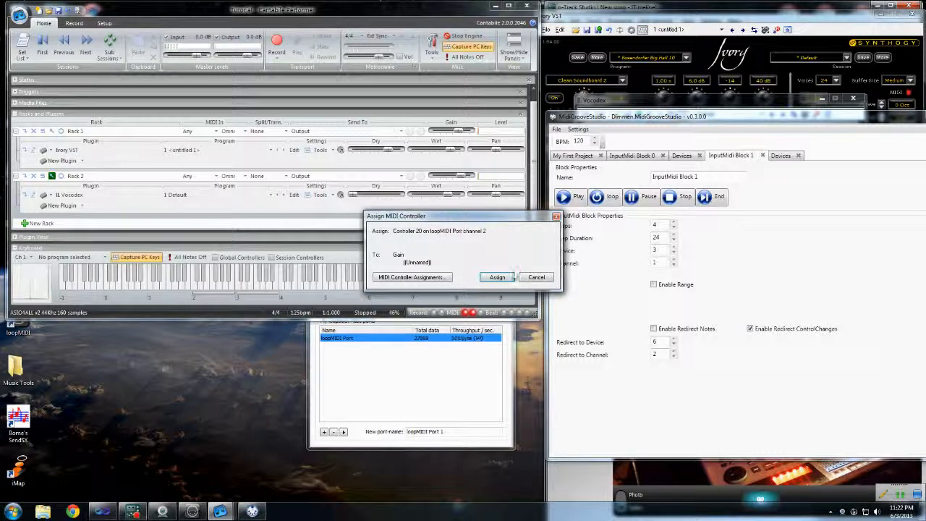
left_click(506, 281)
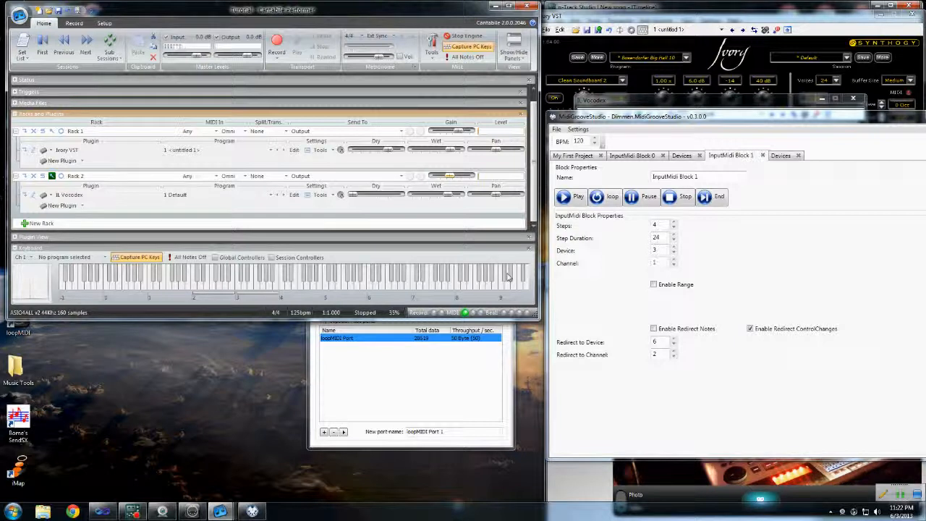
Stop InputMidi Block 1 in MidiGrooveStudio and add a Compound block to My First Project
left_click(678, 198)
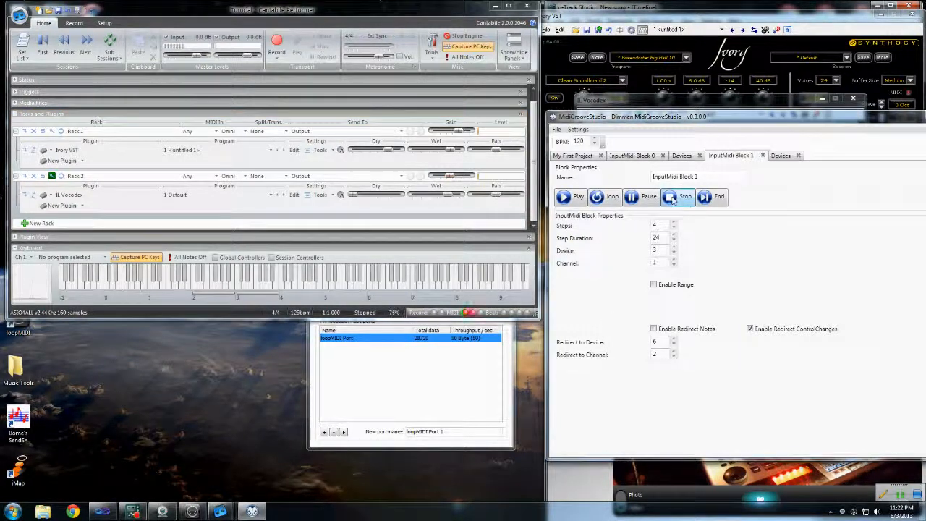
left_click(575, 156)
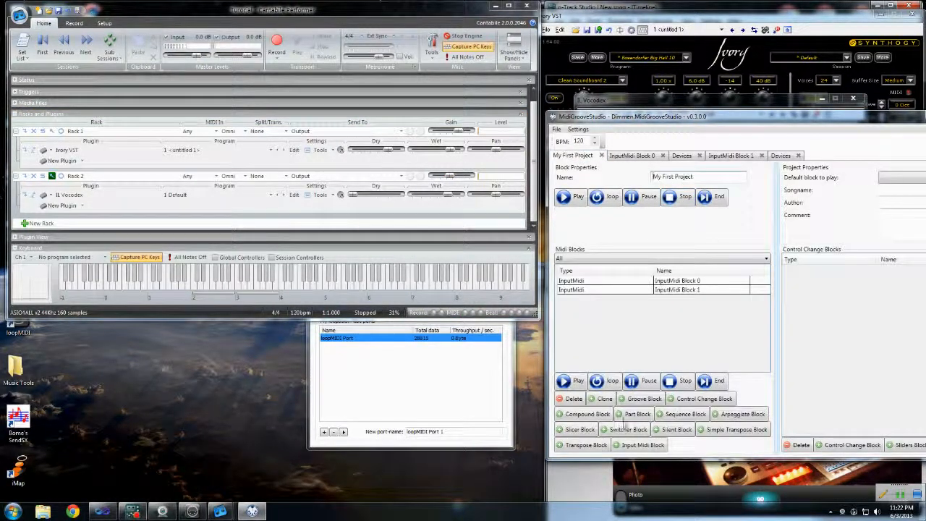
left_click(572, 418)
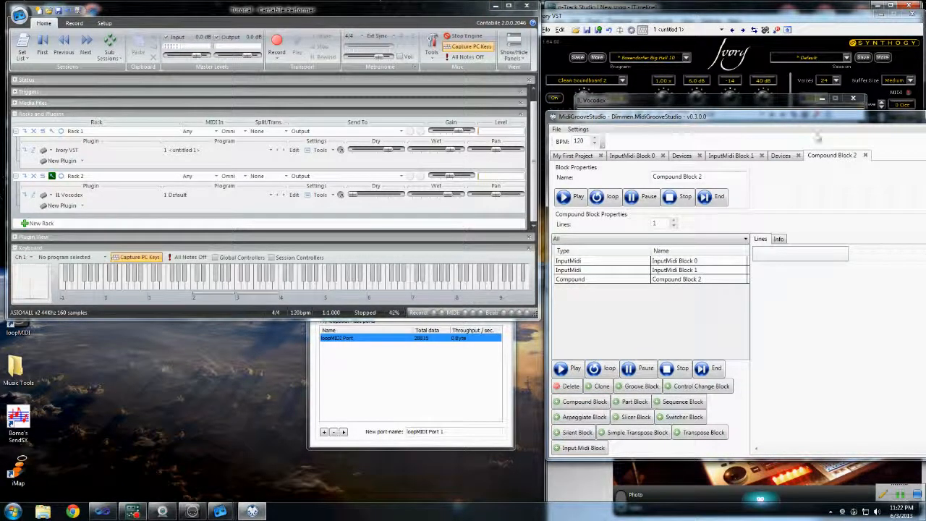
Give Compound Block 2 two lines, placing InputMidi Block 0 on the first and InputMidi Block 1 on the second
left_click_drag(830, 120, 689, 112)
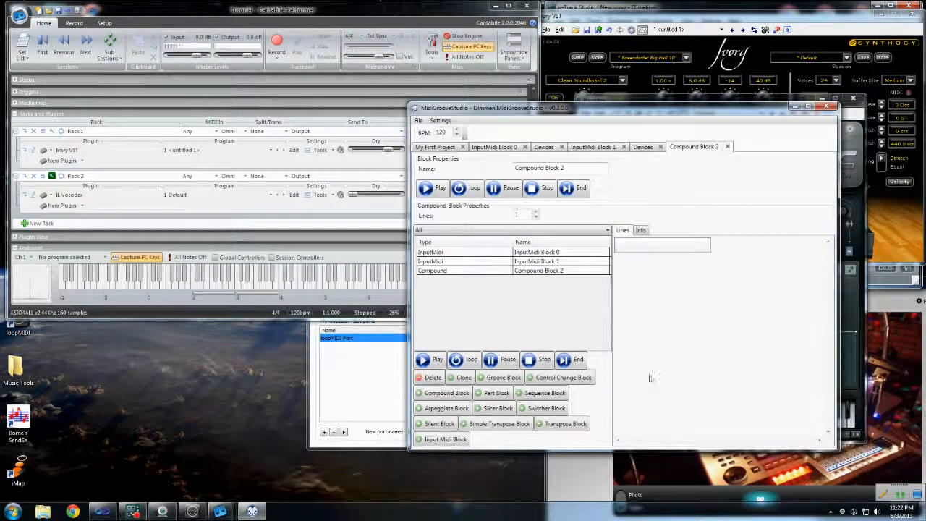
left_click(535, 211)
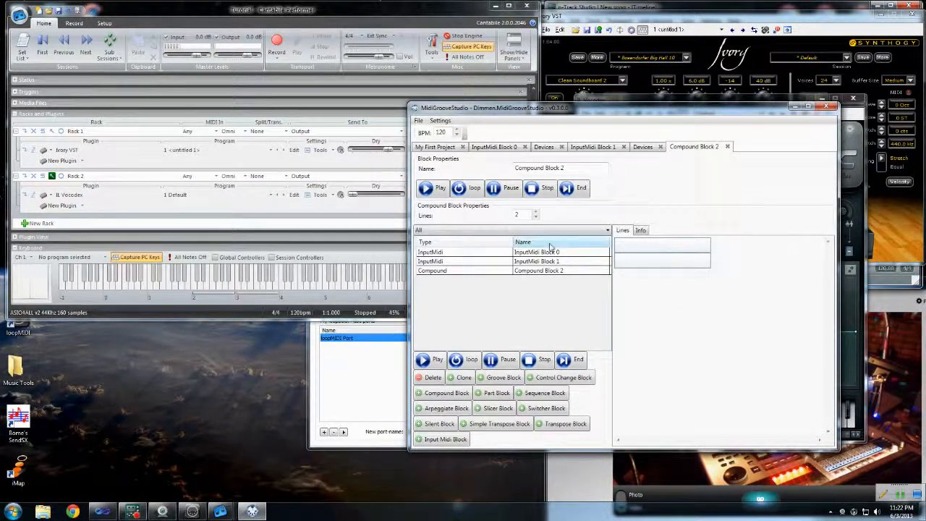
left_click(445, 252)
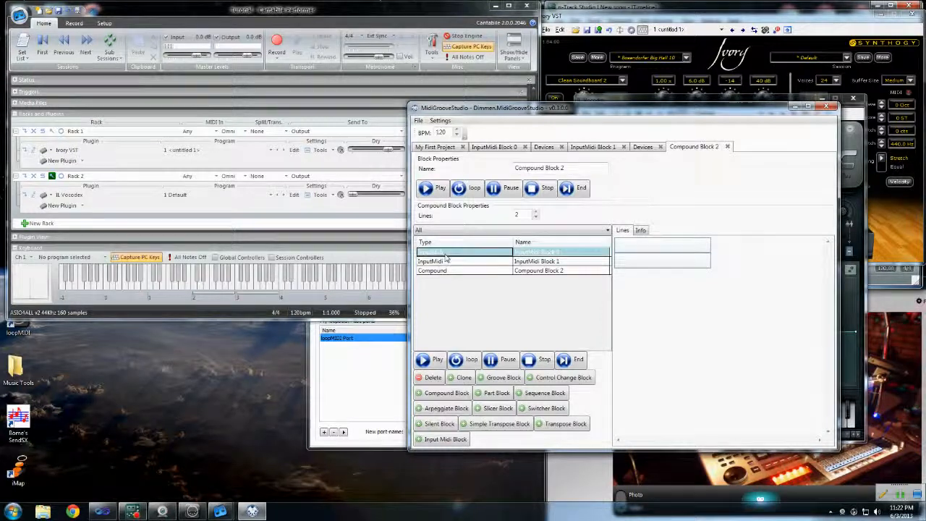
left_click_drag(535, 264, 639, 249)
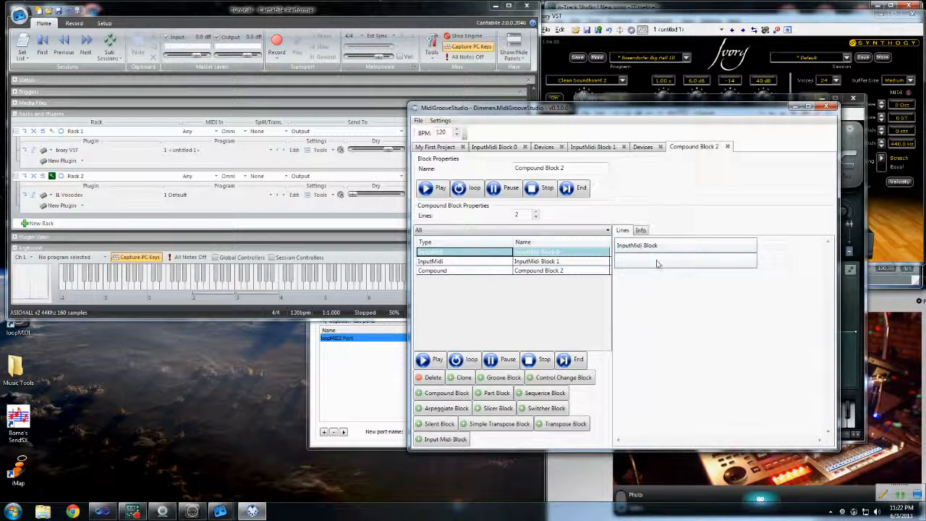
left_click_drag(463, 261, 673, 264)
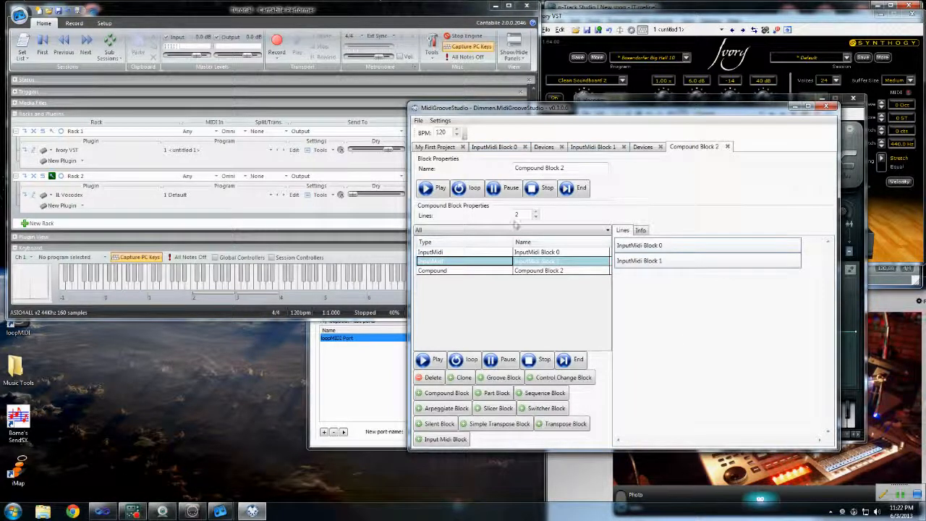
Make Compound Block 2 the default block to play in My First Project and start looping the project
left_click(436, 148)
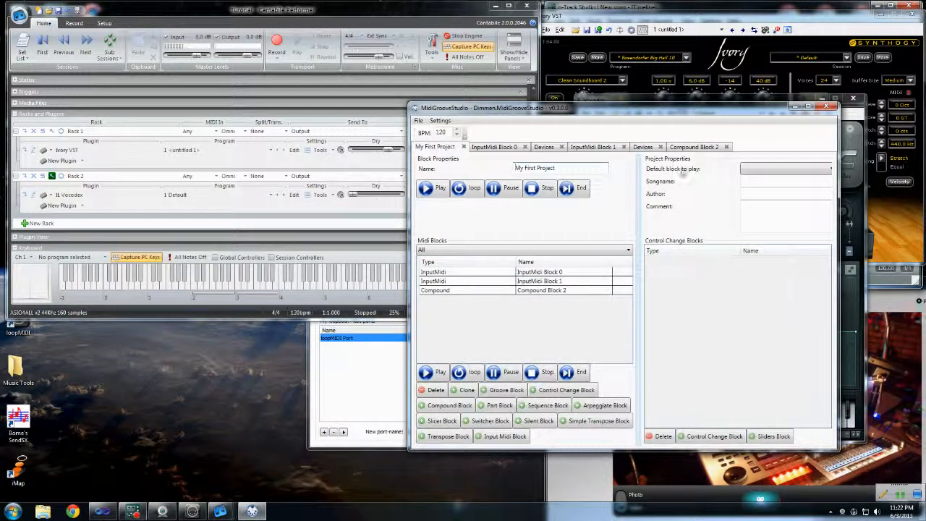
left_click(791, 175)
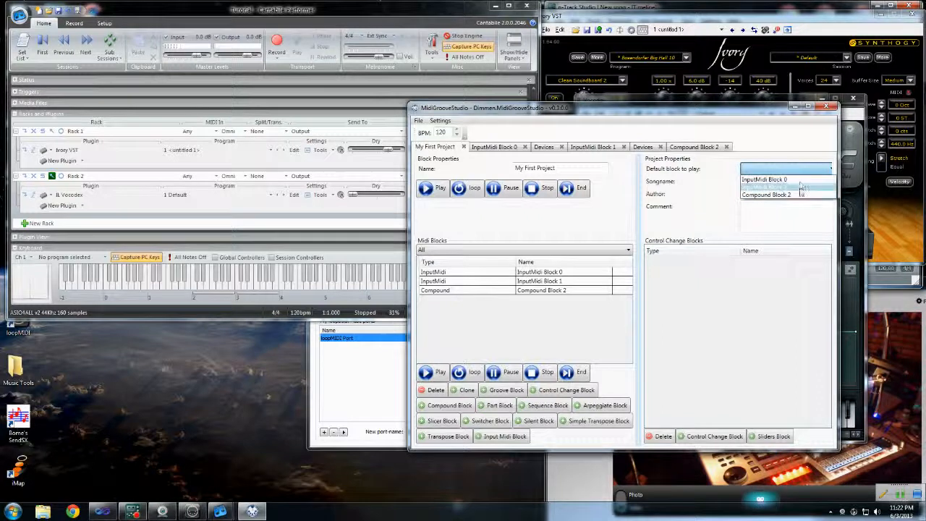
left_click(793, 196)
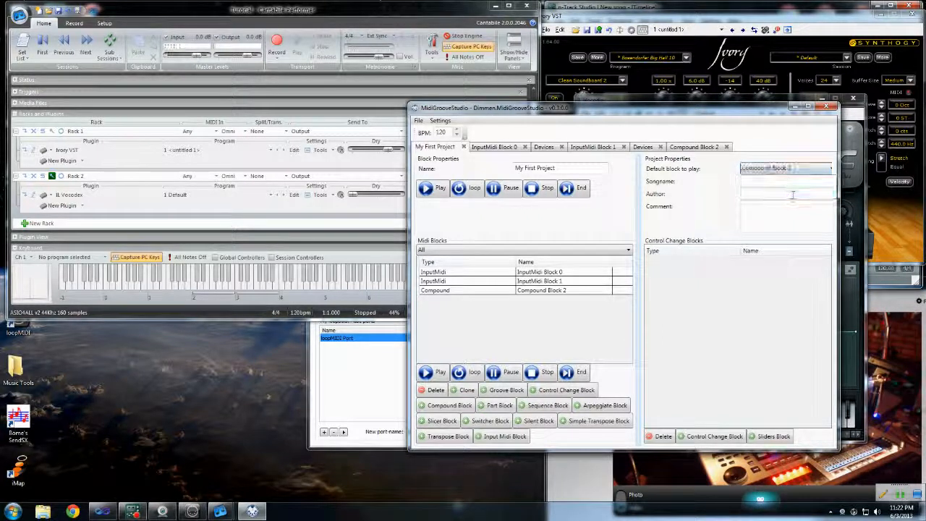
left_click(539, 189)
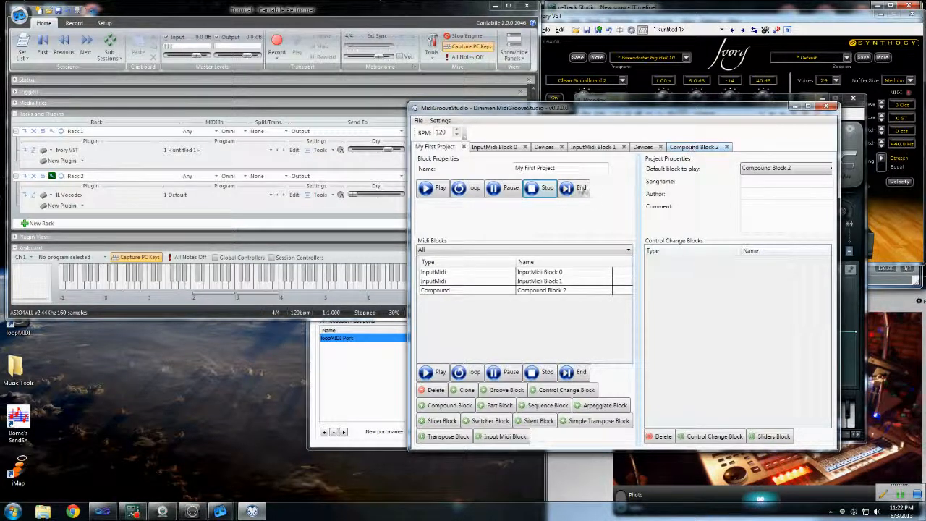
left_click(660, 147)
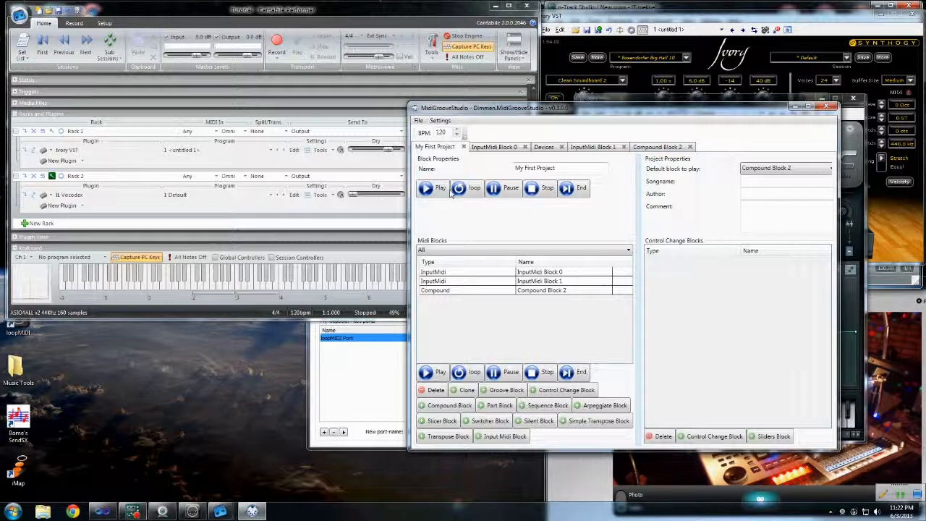
left_click(457, 191)
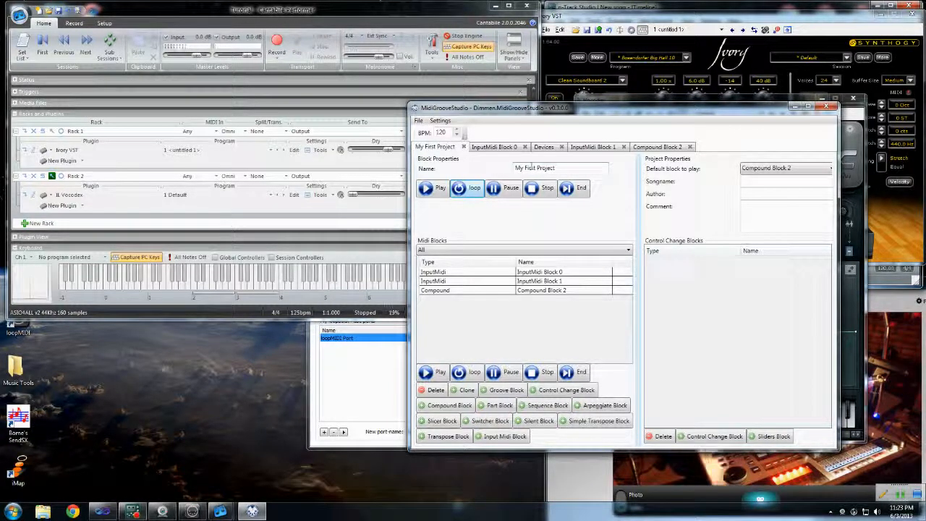
Enlarge the Cantabile window and add Rack 3 with the Nexus plugin
left_click_drag(559, 112, 707, 126)
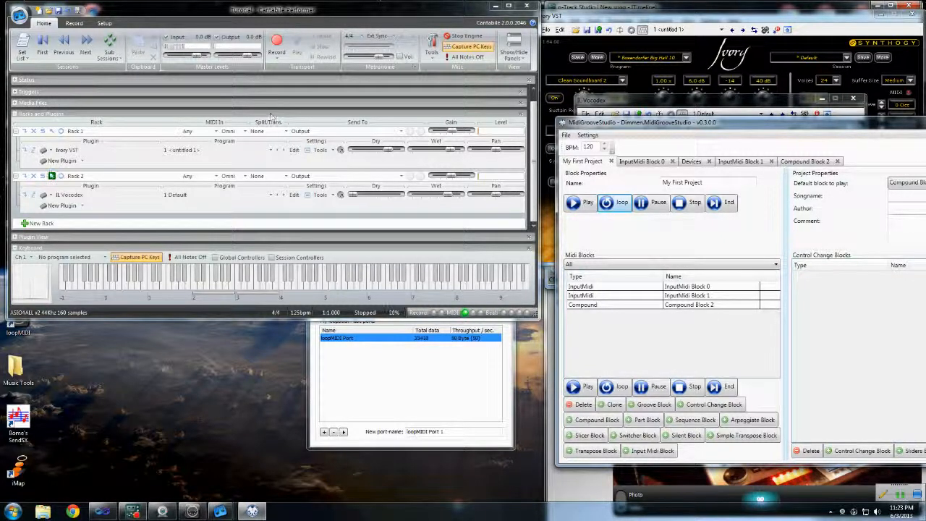
left_click_drag(525, 309, 539, 434)
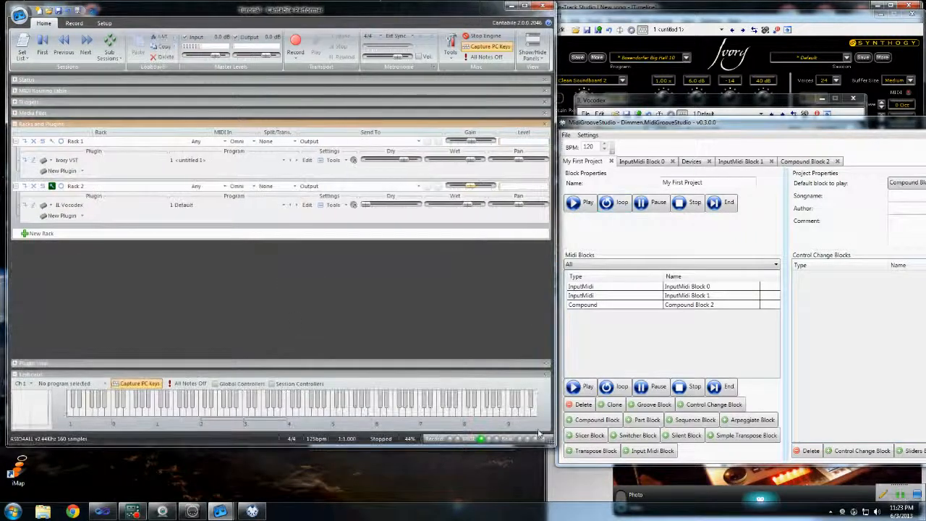
left_click(40, 233)
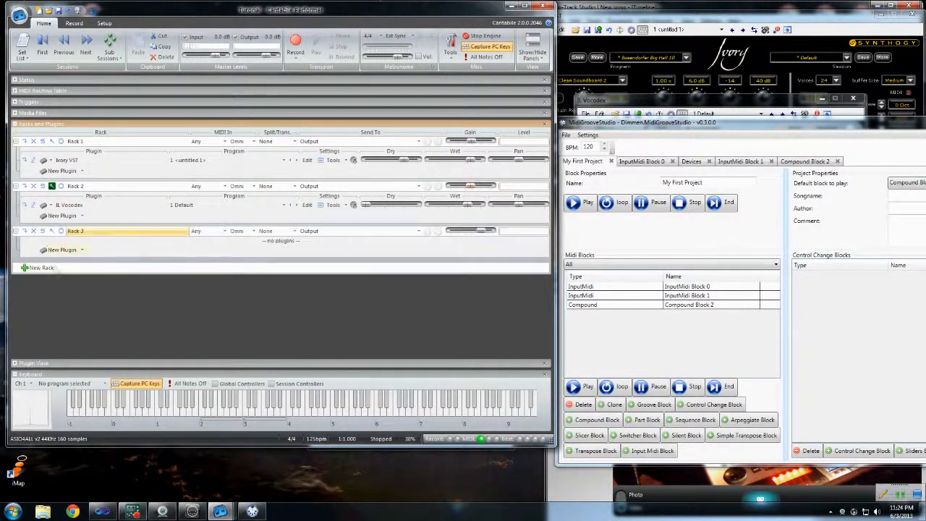
left_click(64, 250)
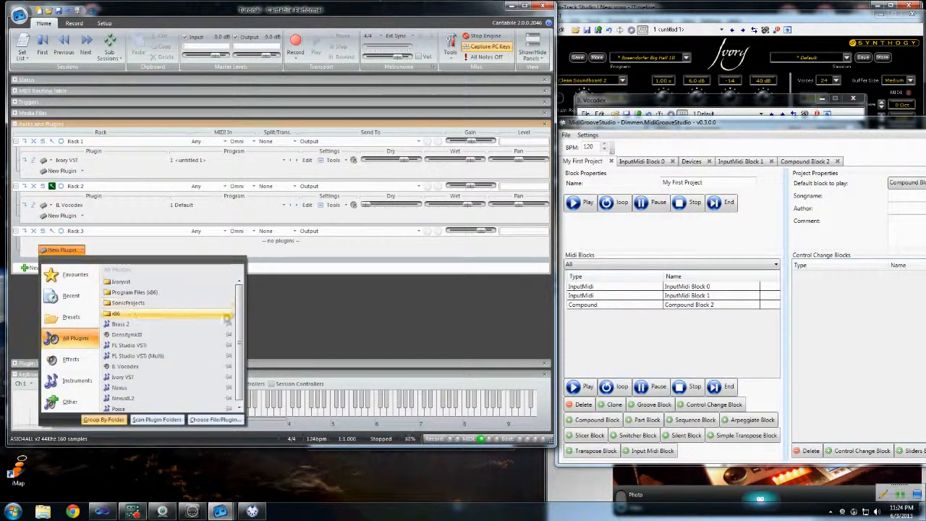
left_click_drag(241, 312, 240, 324)
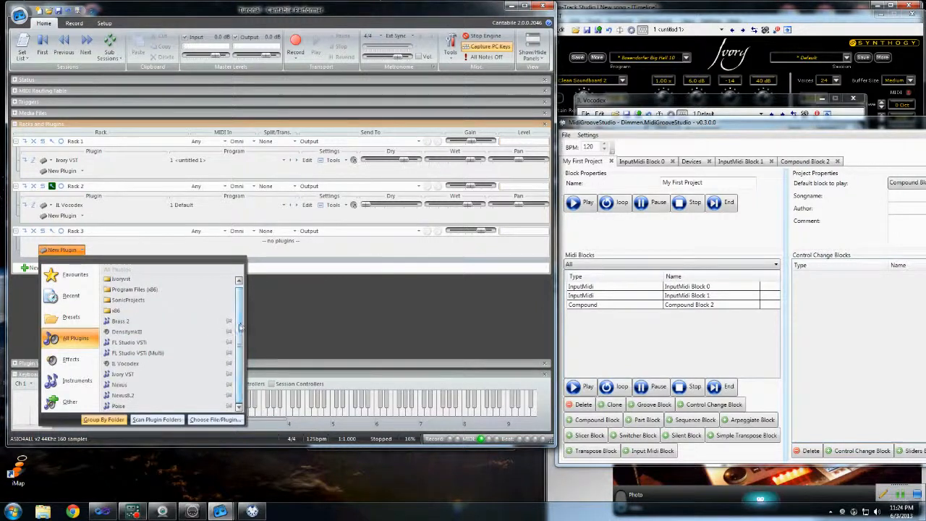
left_click(120, 385)
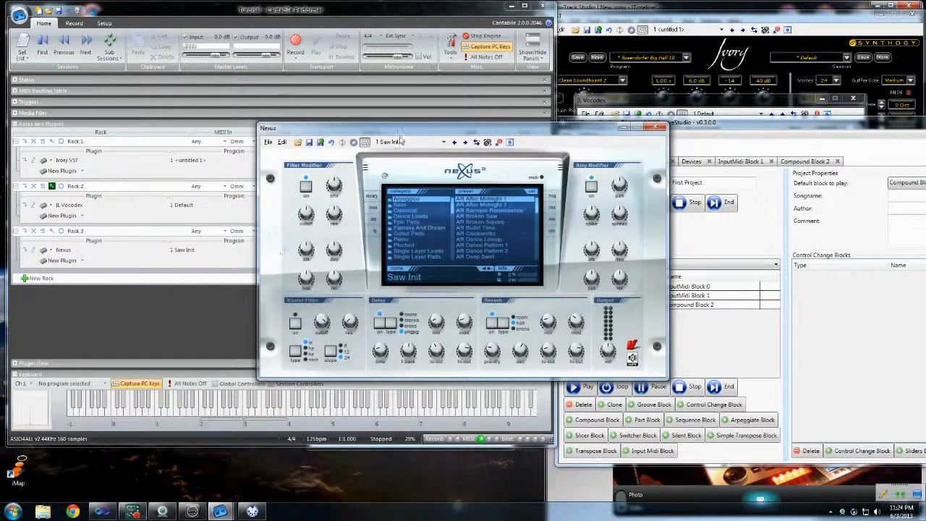
Move the Nexus window clear of the rack sliders and assign a MIDI controller to Rack 3's gain
left_click_drag(398, 132, 720, 166)
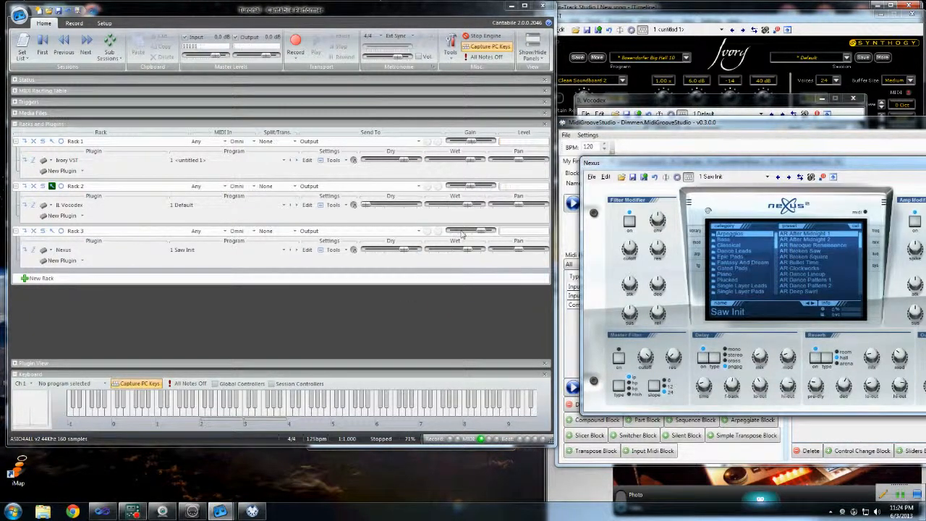
right_click(463, 233)
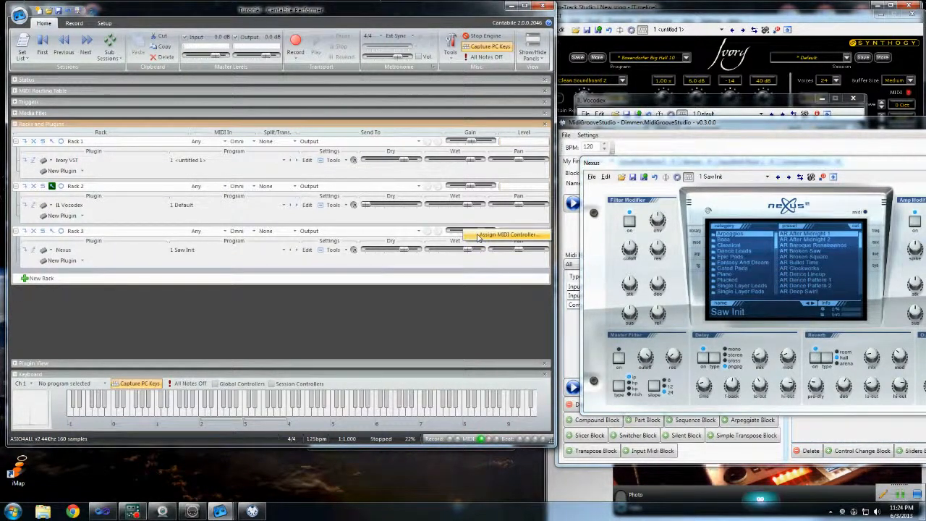
left_click(479, 236)
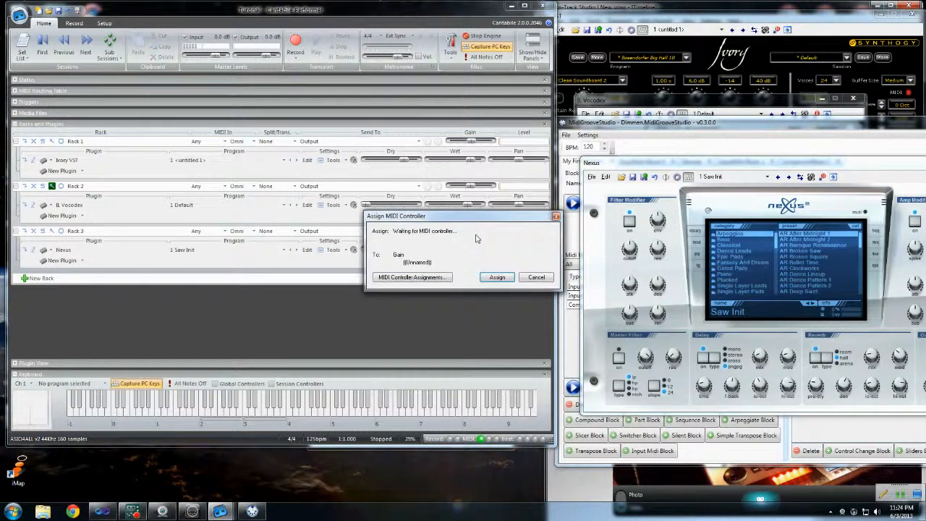
left_click(497, 278)
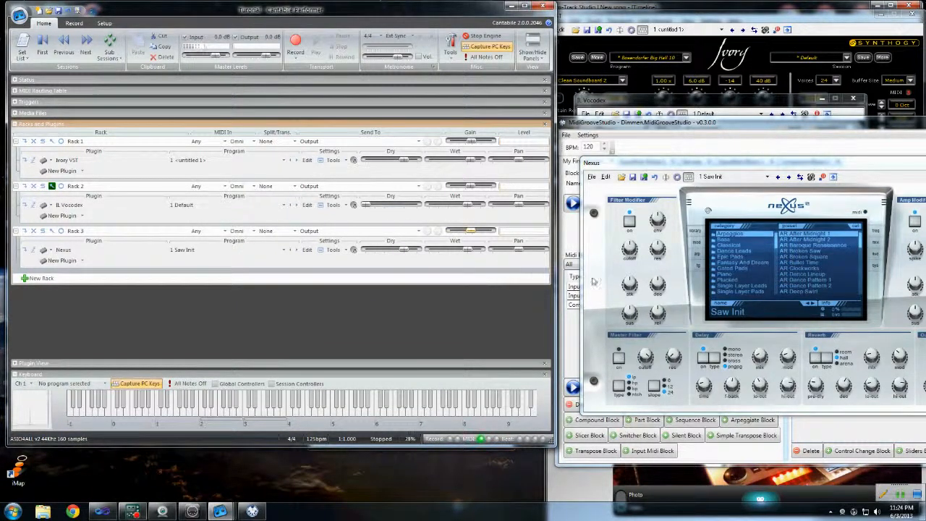
Try the Nexus arpeggio presets AR Broken Saw, AR Dance Lineup, AR Dance Pattern 2, AR Phantasmic Seq and AR Warpcore
left_click_drag(730, 167, 623, 128)
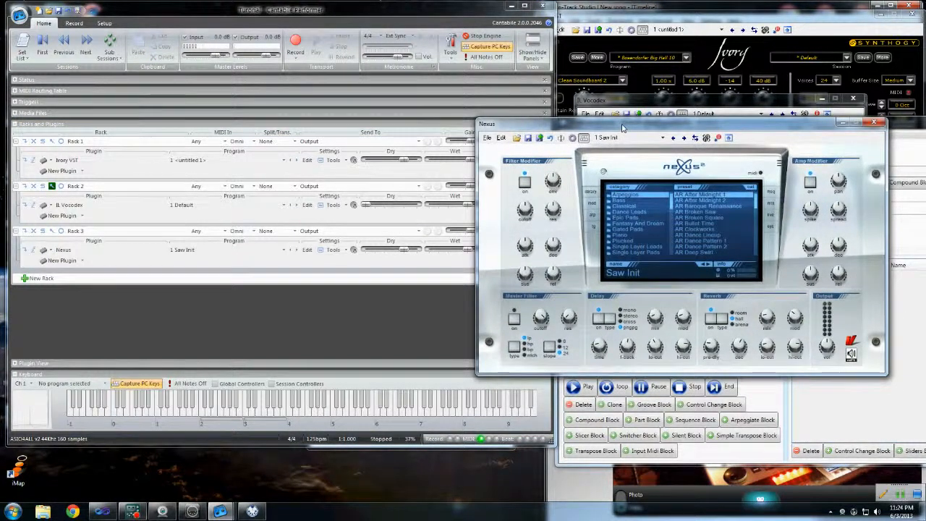
left_click(712, 214)
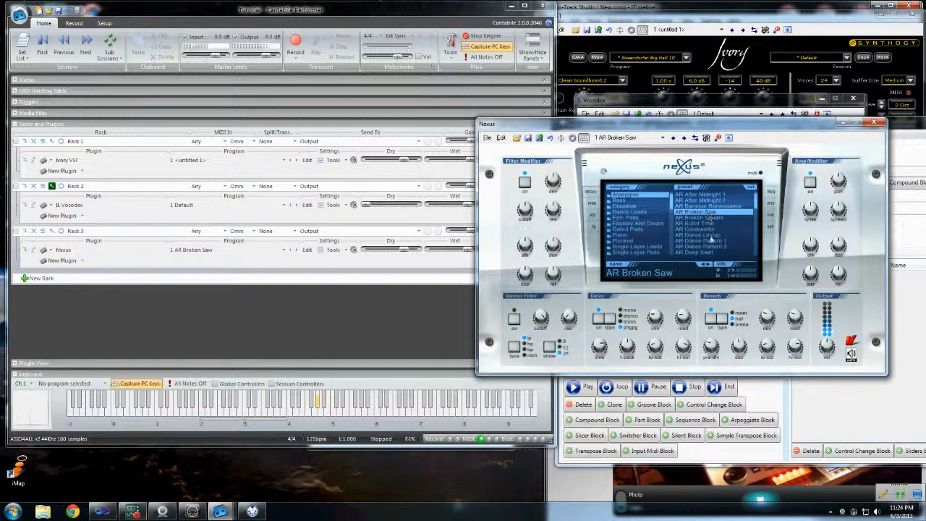
left_click(710, 236)
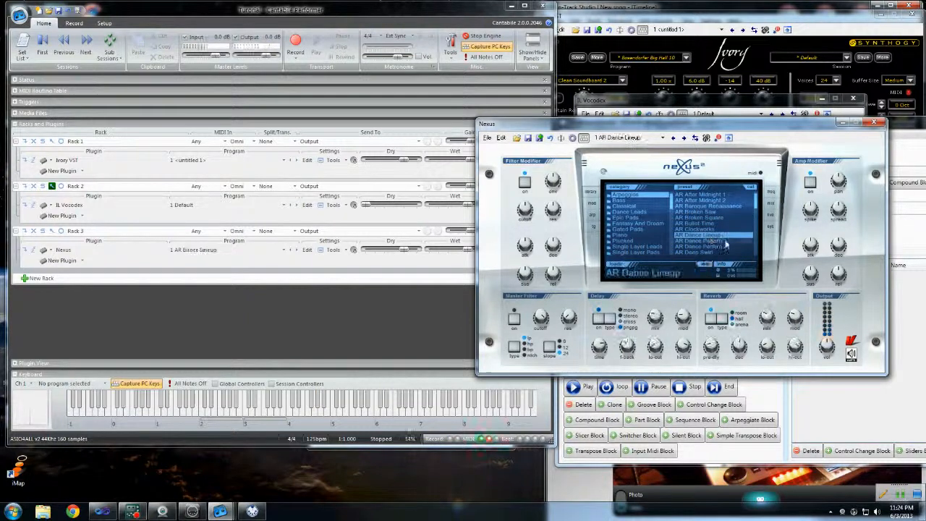
left_click(723, 246)
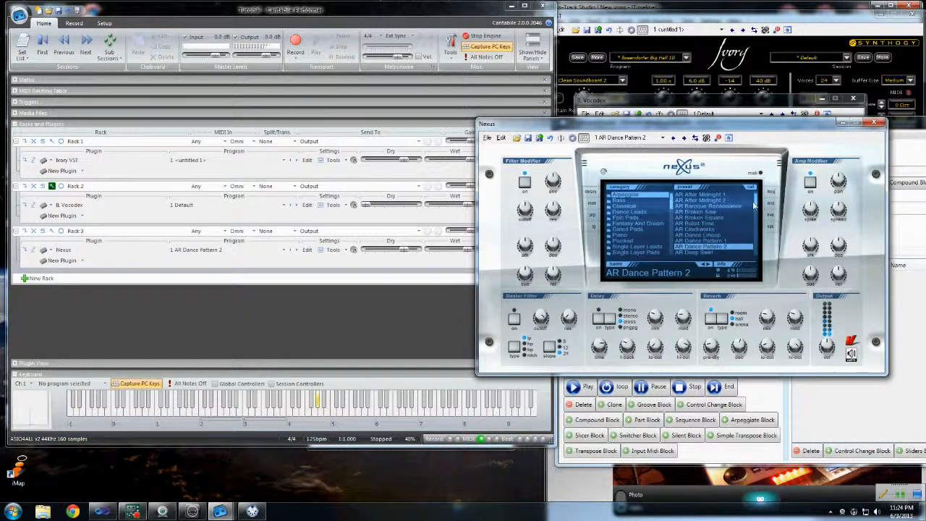
scroll(715, 232, "down", 5)
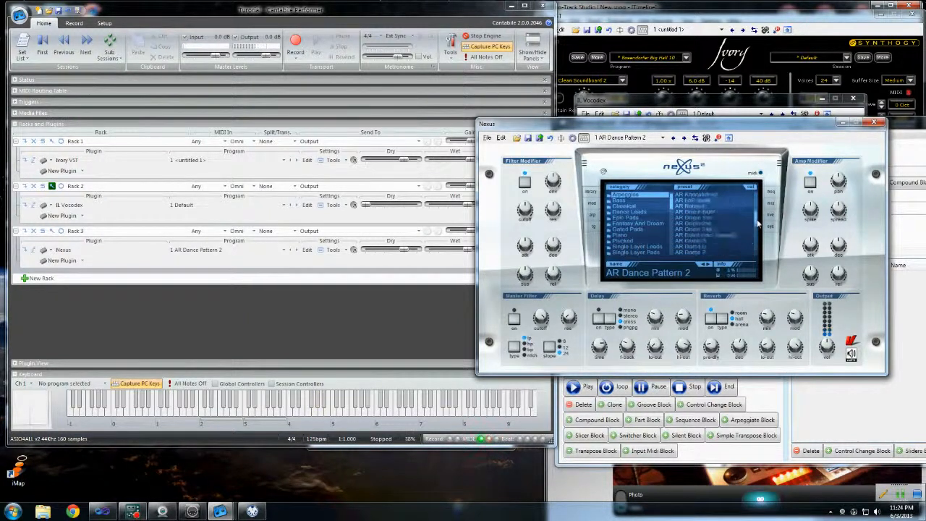
left_click(700, 236)
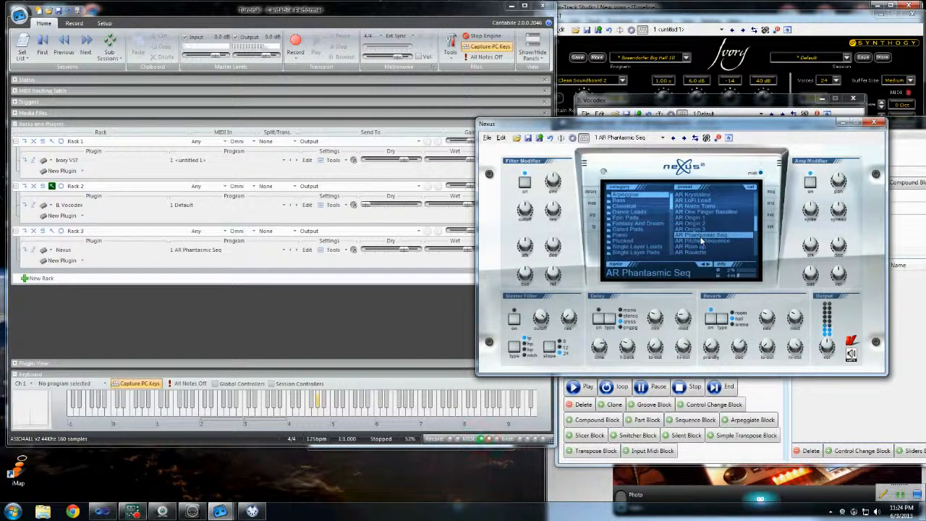
scroll(753, 225, "down", 4)
left_click(732, 241)
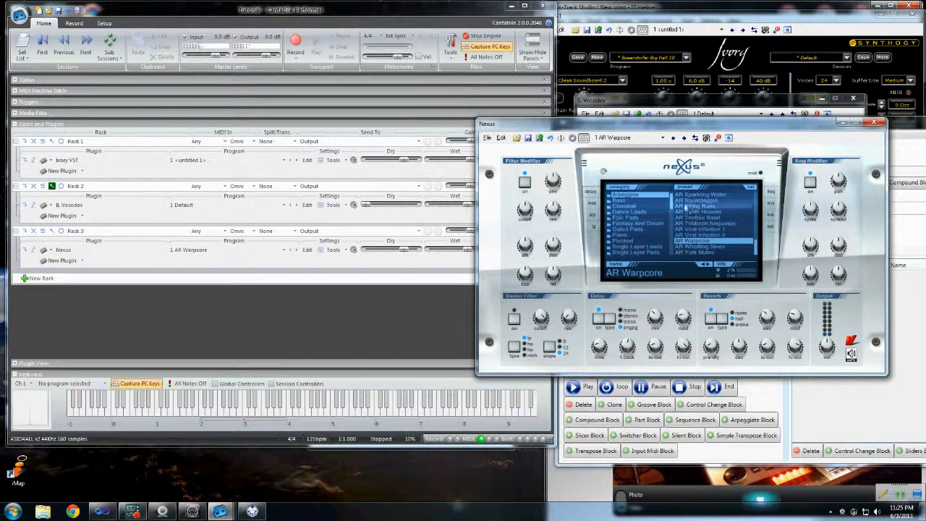
Load the SQ Delta 140BPM preset from Nexus's XP SID category
scroll(675, 214, "down", 2)
scroll(676, 214, "down", 5)
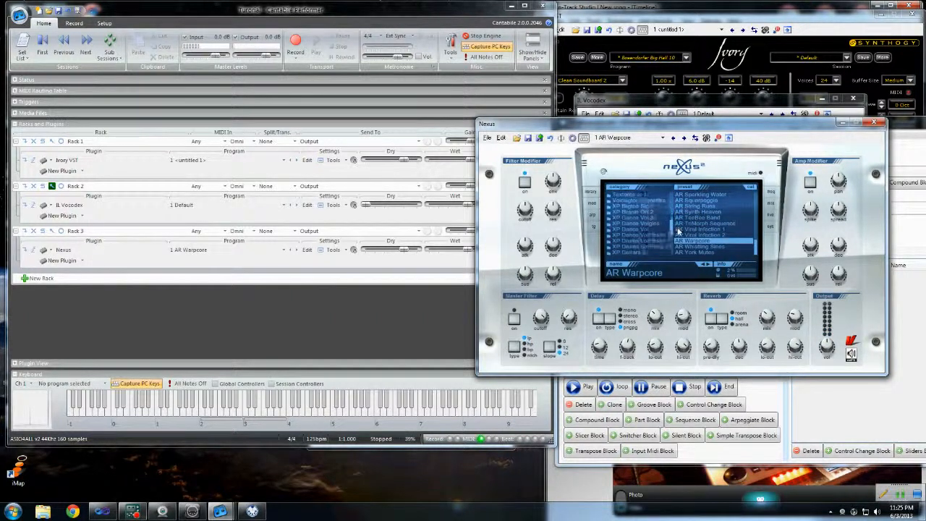
scroll(644, 224, "down", 3)
left_click(638, 246)
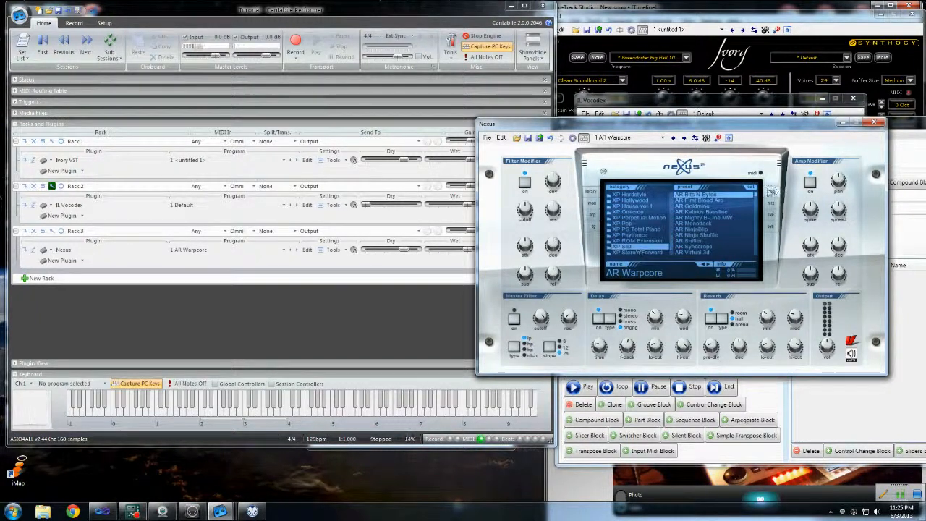
left_click_drag(757, 195, 756, 233)
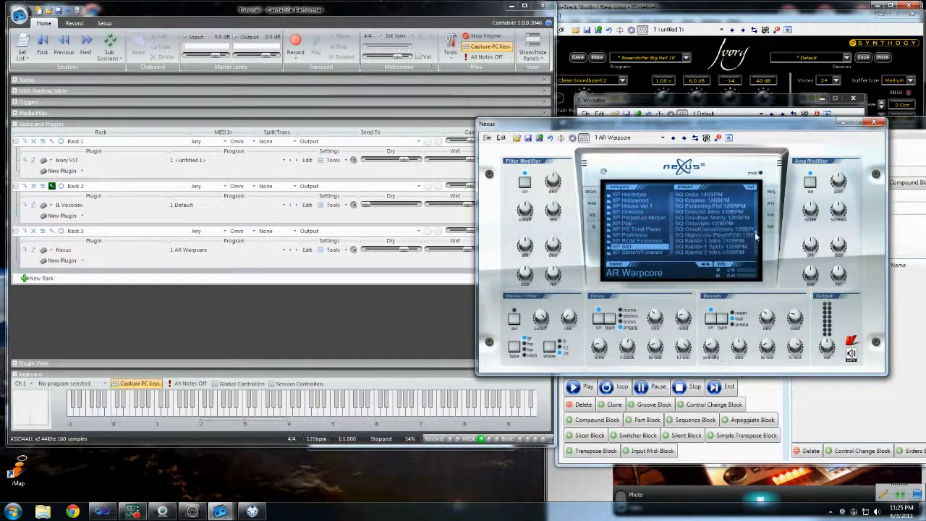
left_click(698, 195)
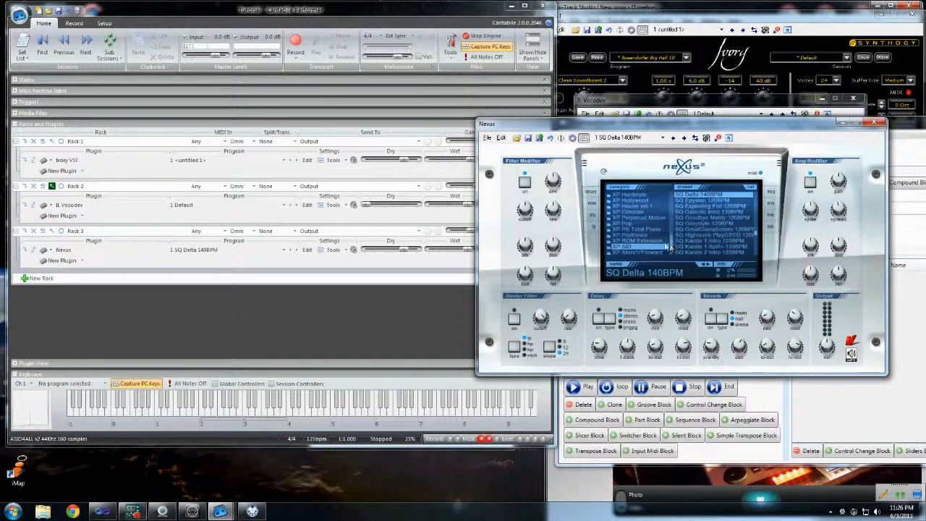
Try the pad presets PD Sidechainpad and PD Universe Pad from Nexus's XP Psytrance category
left_click(631, 235)
left_click_drag(756, 196, 759, 237)
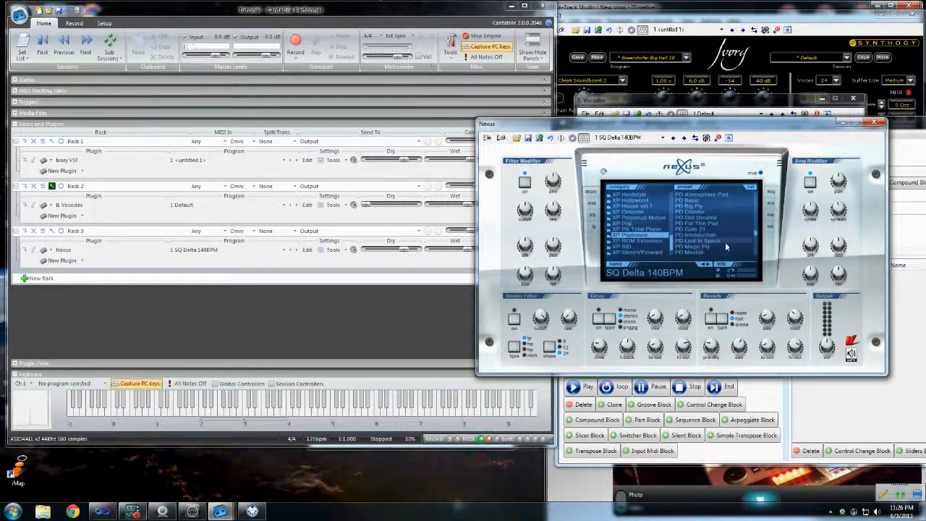
scroll(755, 236, "down", 5)
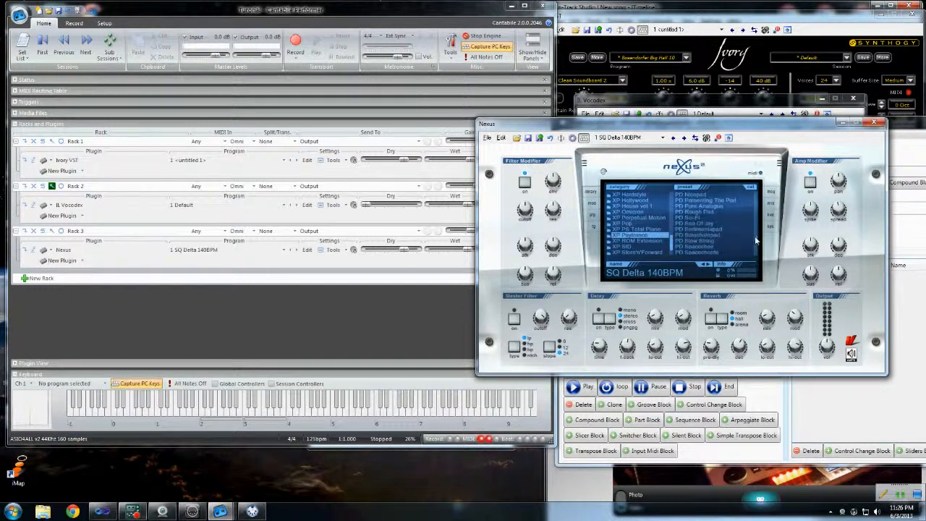
scroll(755, 236, "down", 2)
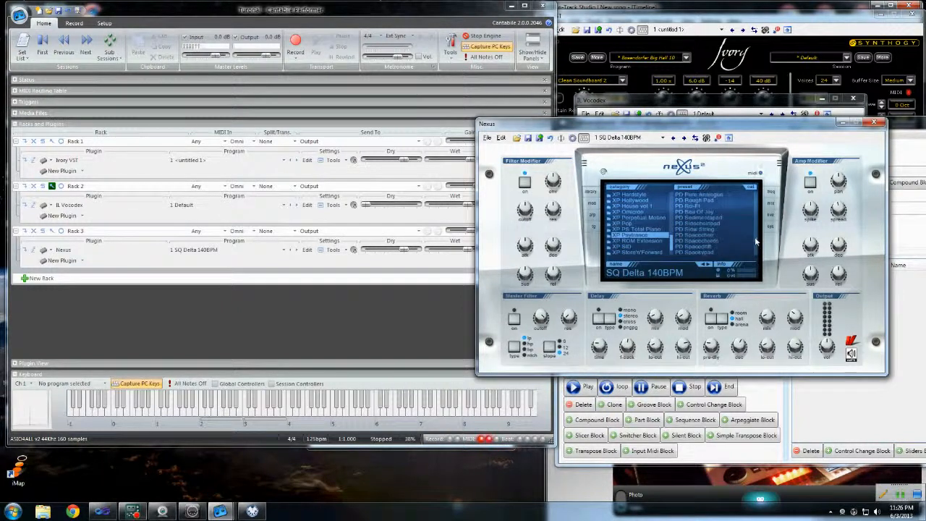
left_click(717, 222)
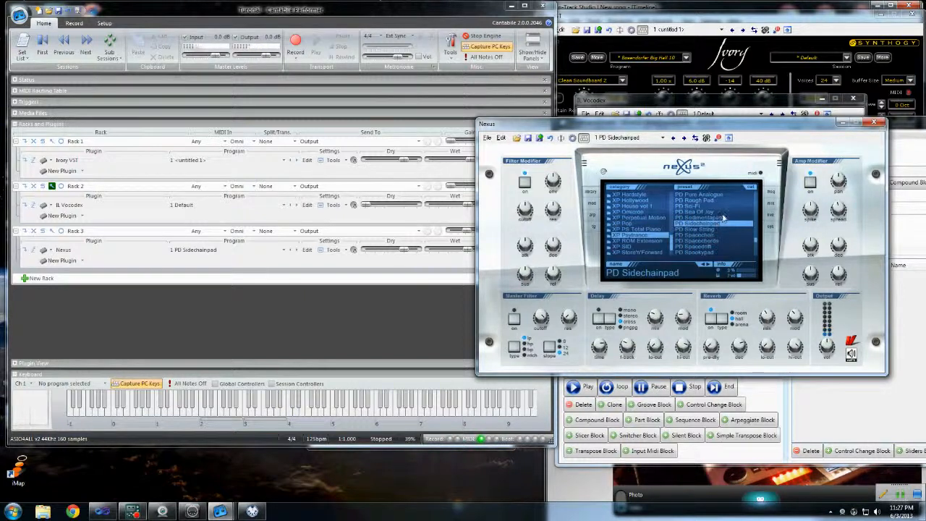
left_click_drag(756, 240, 758, 245)
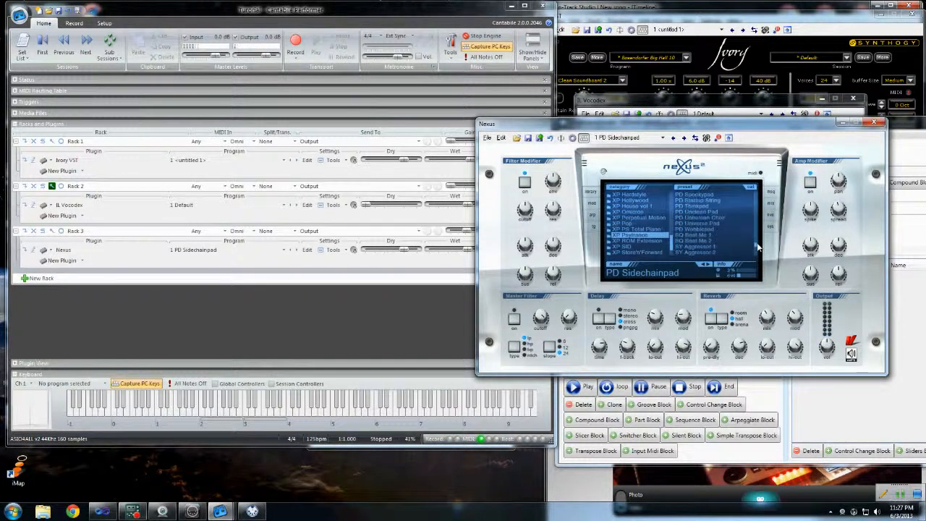
left_click(721, 226)
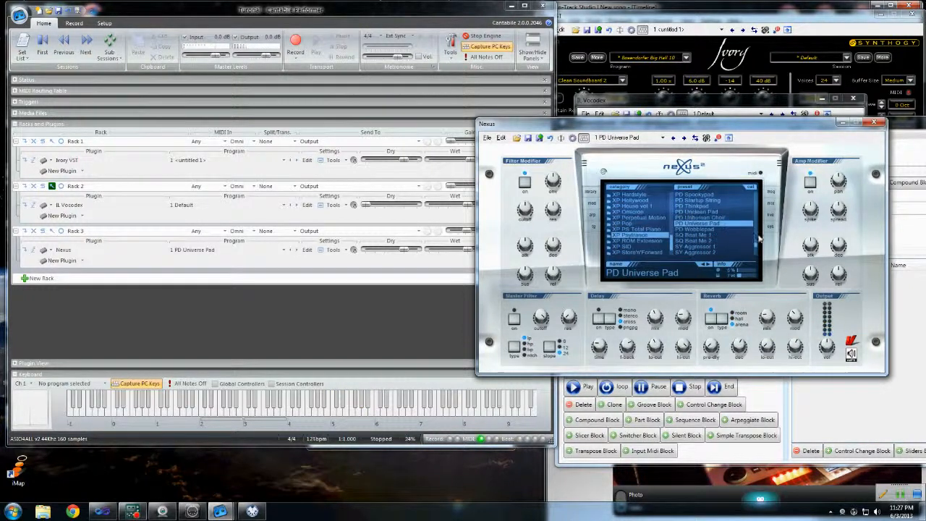
Load the SQ La Vache preset from Nexus's XP Vocoder category
scroll(755, 243, "down", 3)
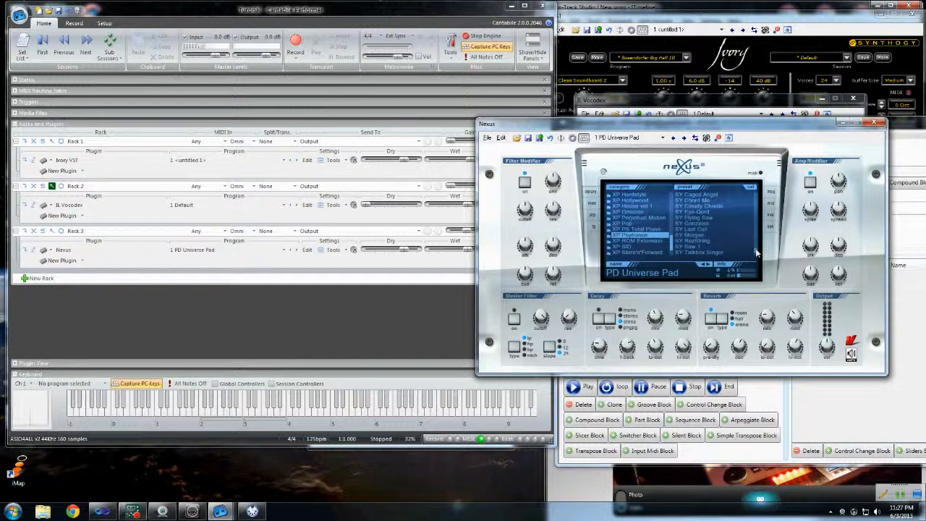
scroll(755, 248, "down", 2)
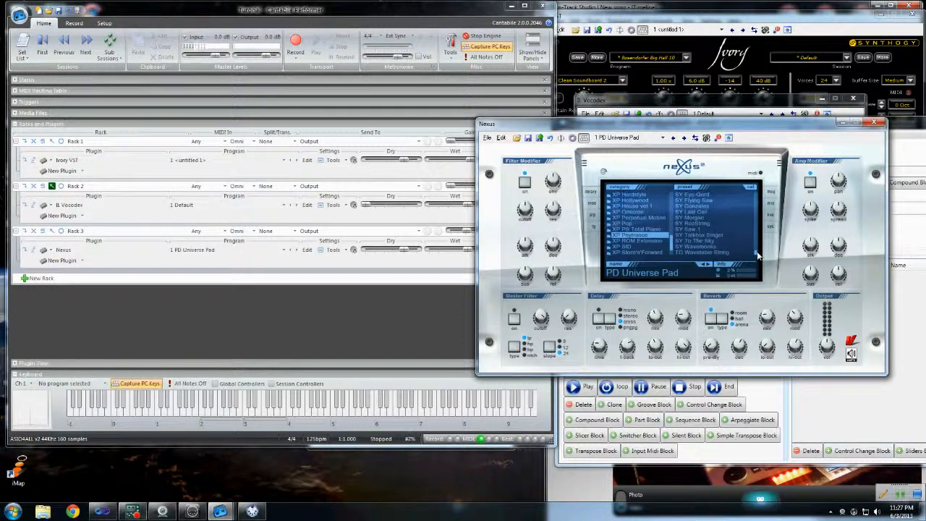
scroll(672, 248, "down", 1)
left_click(669, 253)
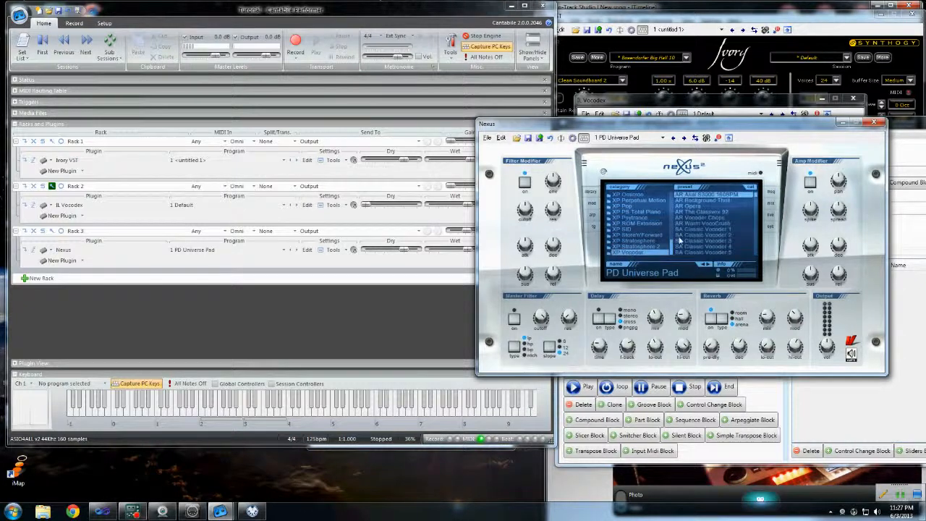
left_click_drag(758, 198, 758, 236)
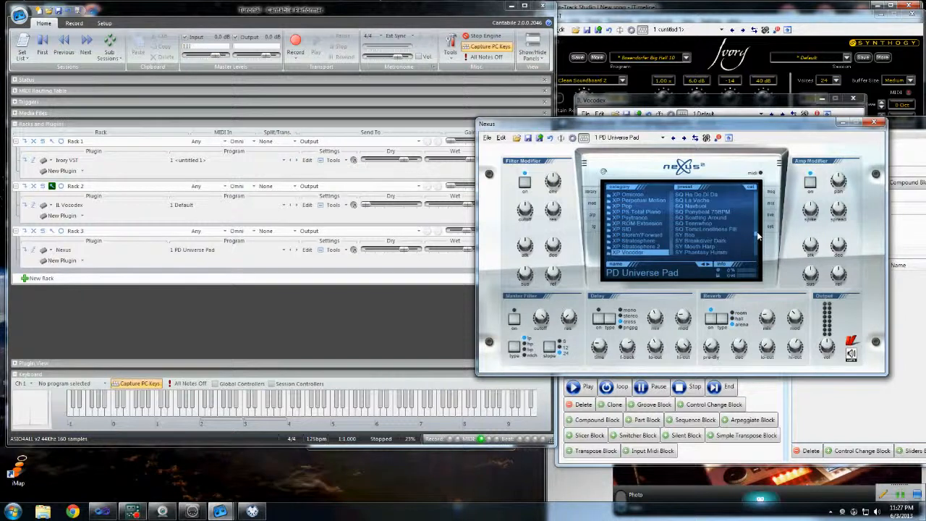
left_click(710, 201)
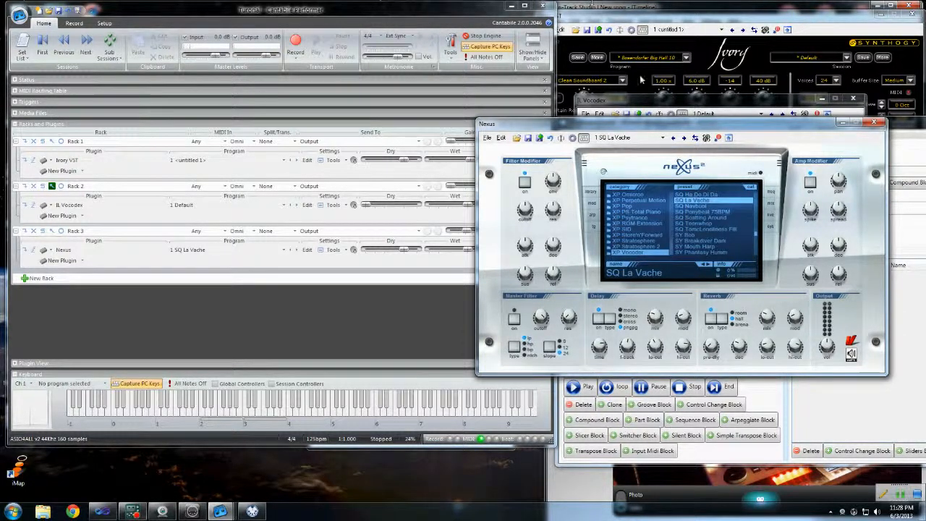
Switch to MidiGrooveStudio and move its window over Cantabile, clear of the Nexus preset display
left_click(252, 511)
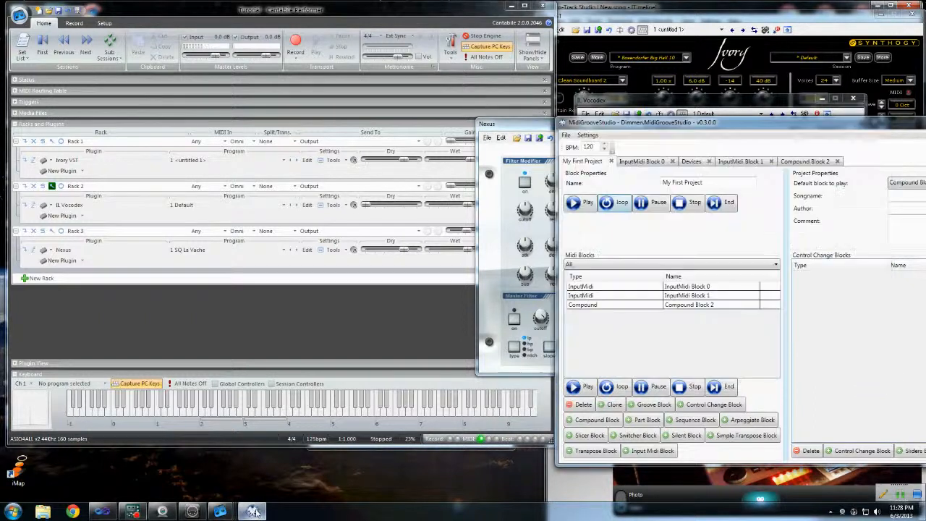
left_click_drag(627, 129, 149, 168)
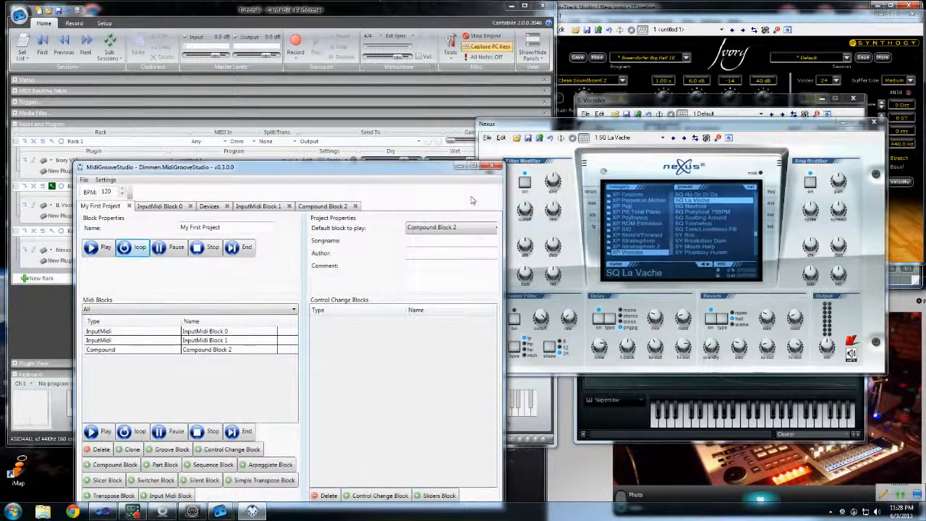
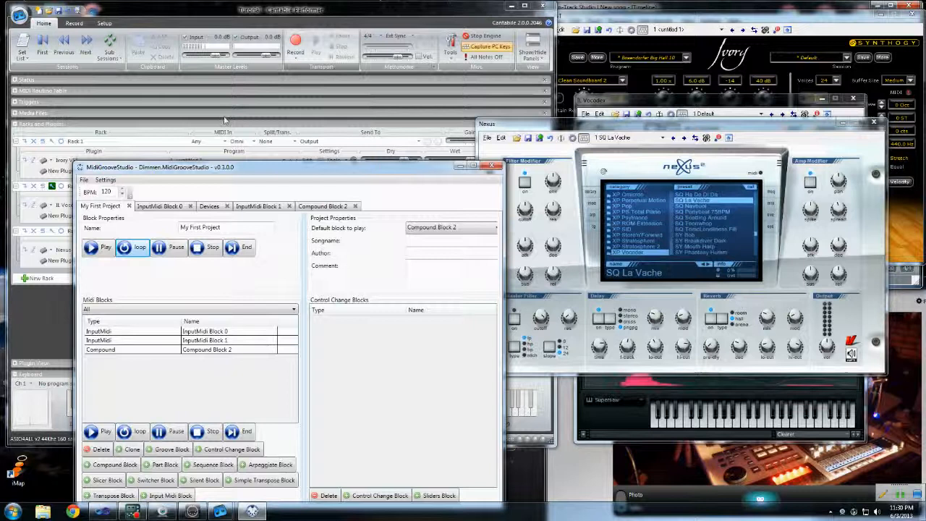
left_click_drag(271, 163, 274, 128)
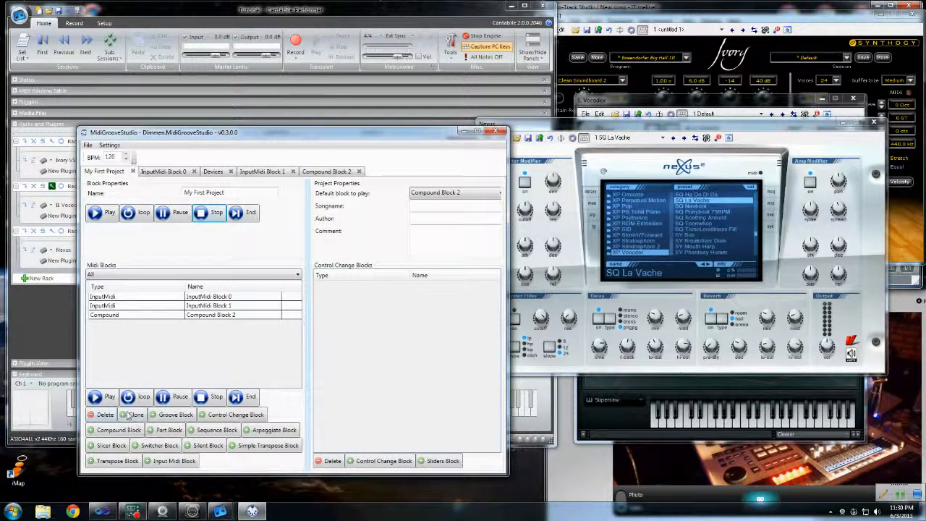
Add a groove block to My First Project and view the note choices for its third step
left_click(174, 416)
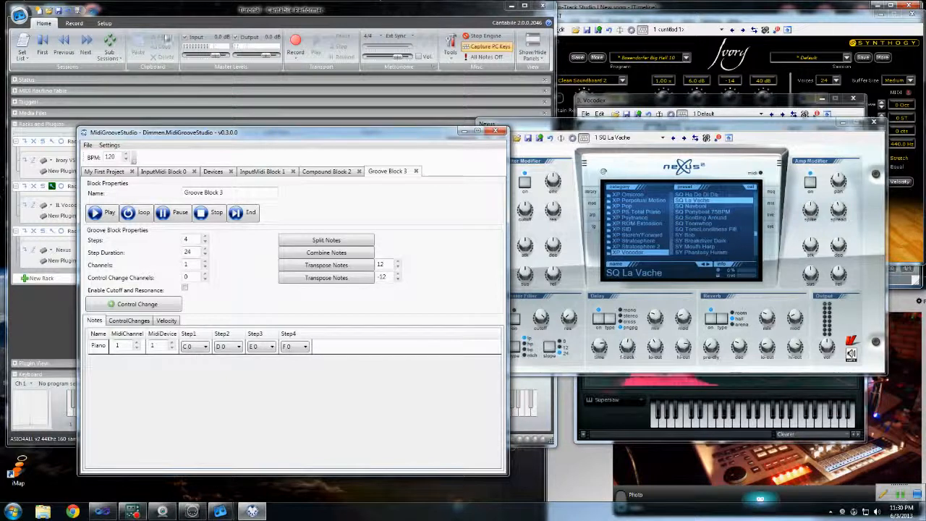
left_click(271, 346)
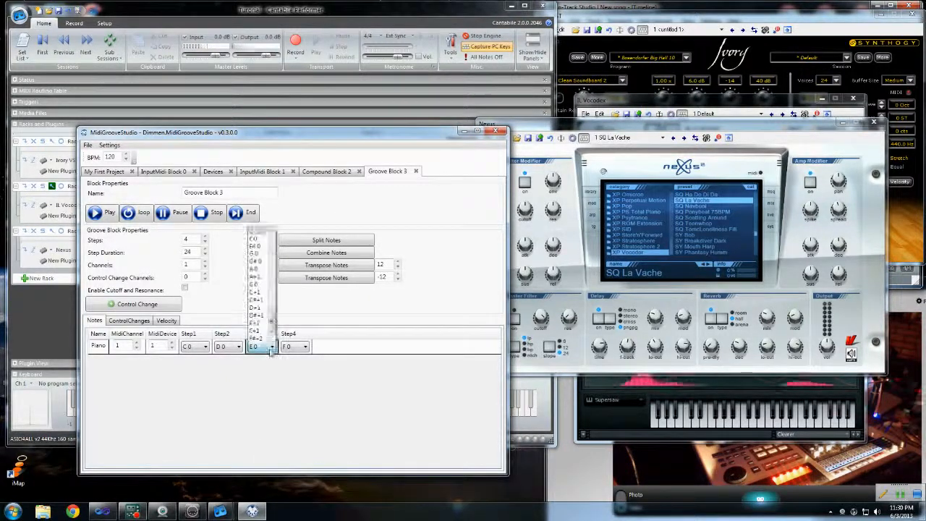
left_click(356, 443)
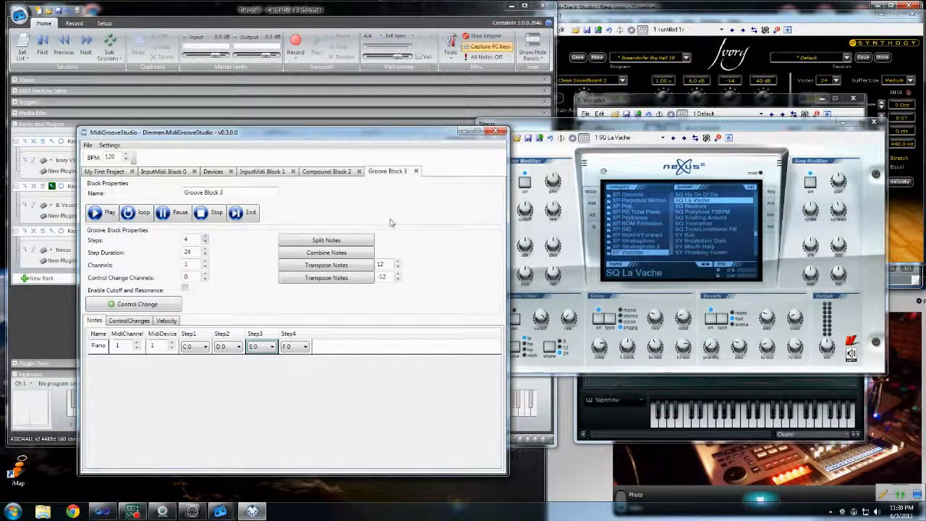
Check the InputMidi Block 1 settings and set the groove block to 8 steps with a step duration of 12
left_click(254, 172)
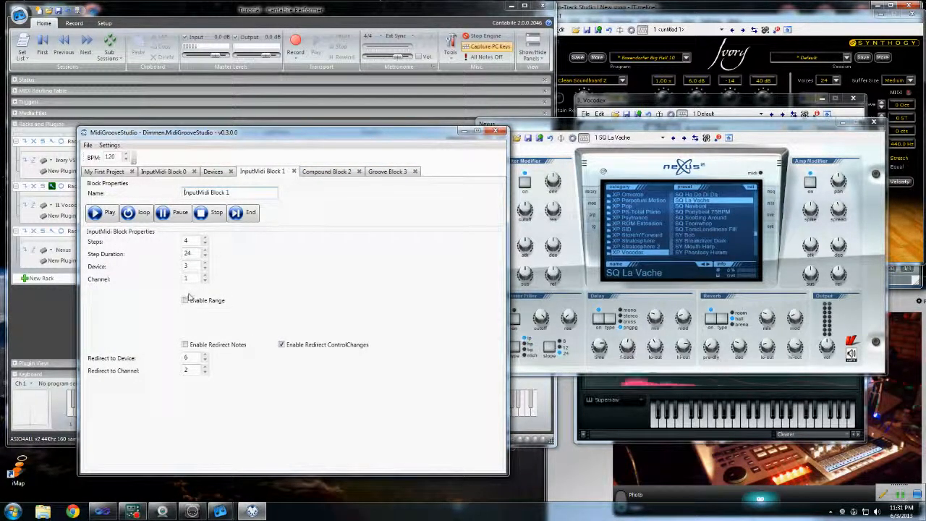
left_click(383, 174)
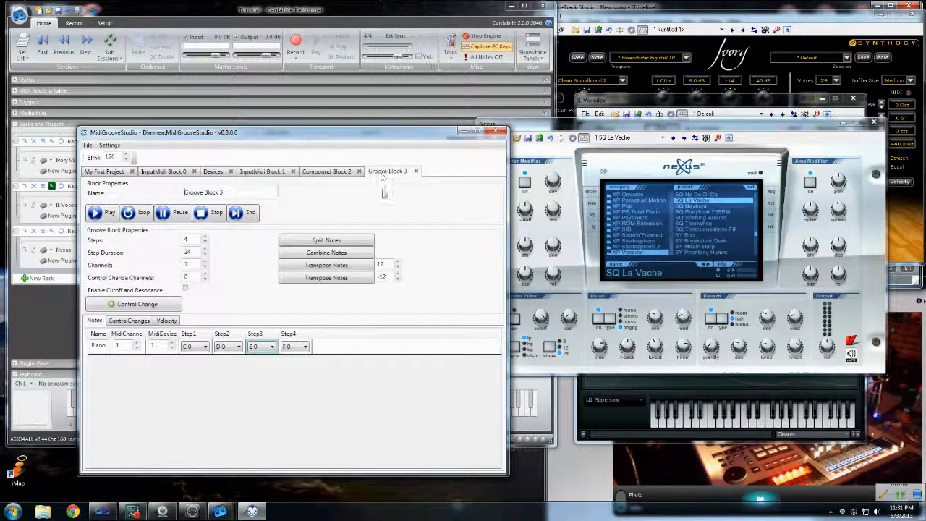
double_click(193, 243)
type("8")
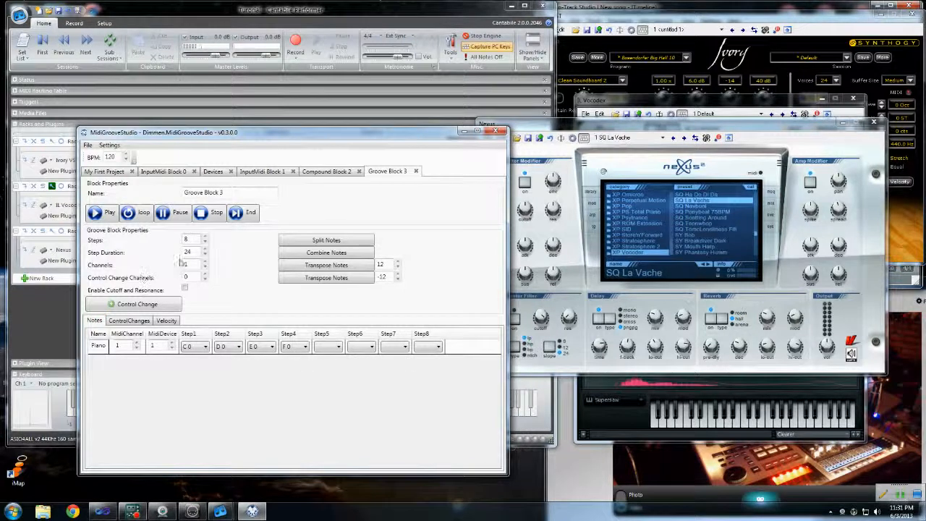
double_click(189, 251)
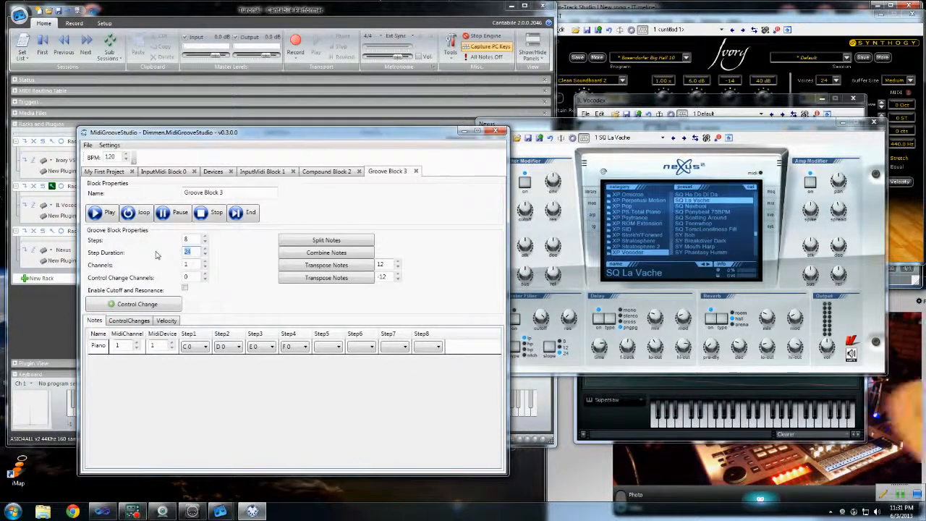
type("12")
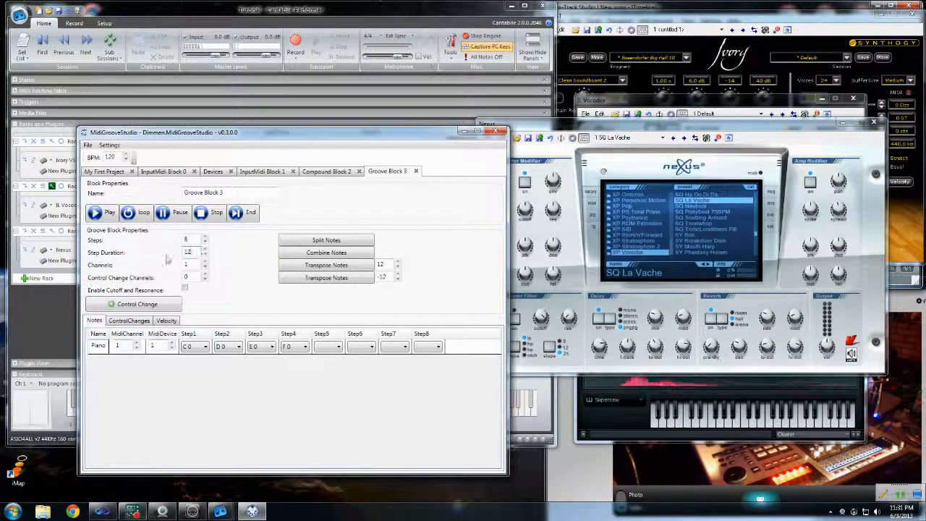
Check InputMidi Block 1 and the MIDI output devices, and set the groove block's Piano row to MIDI device 5
left_click(257, 174)
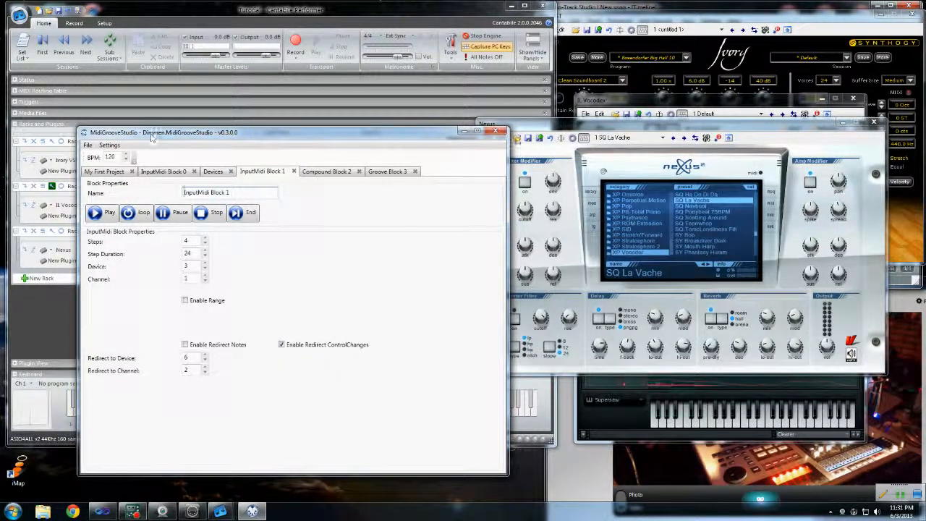
left_click(388, 174)
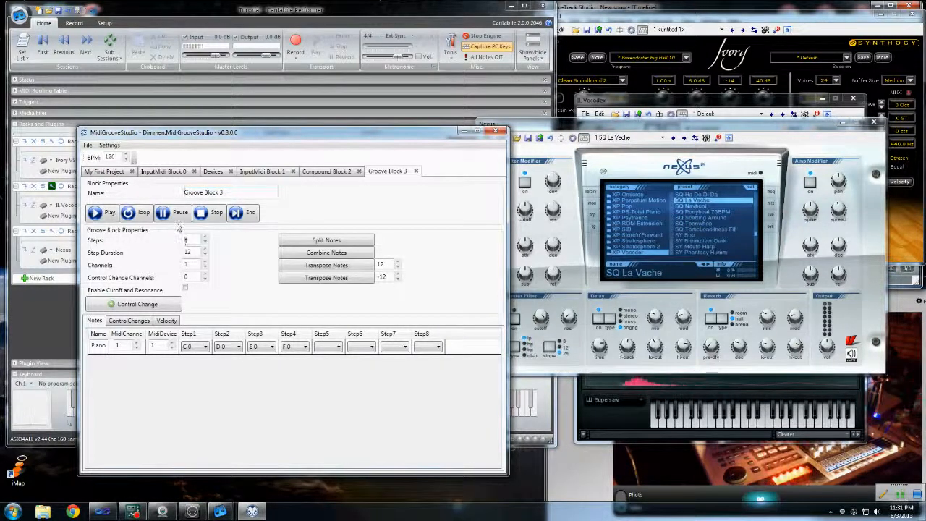
left_click(217, 172)
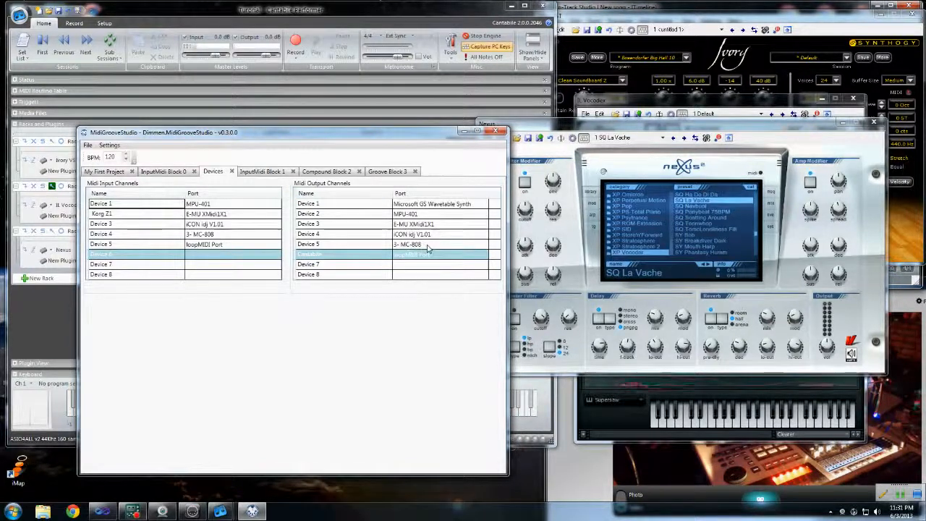
left_click(372, 246)
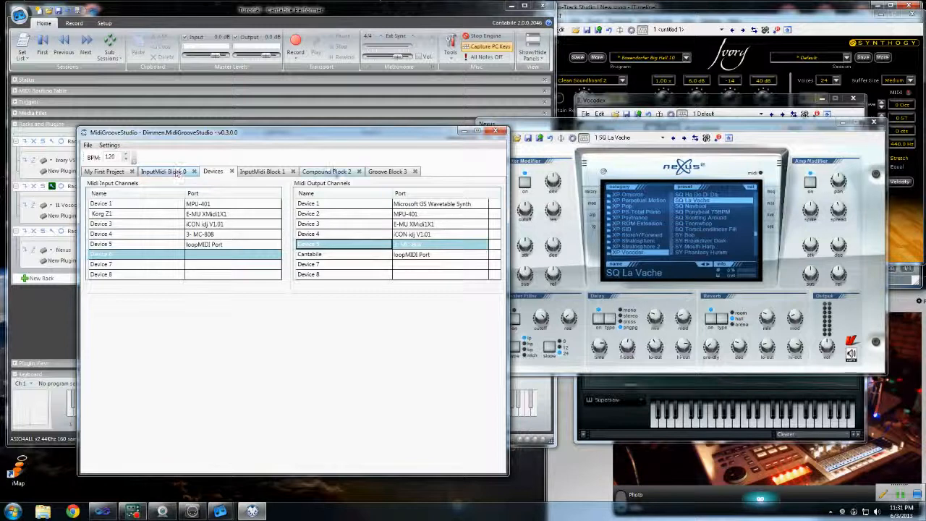
left_click(387, 171)
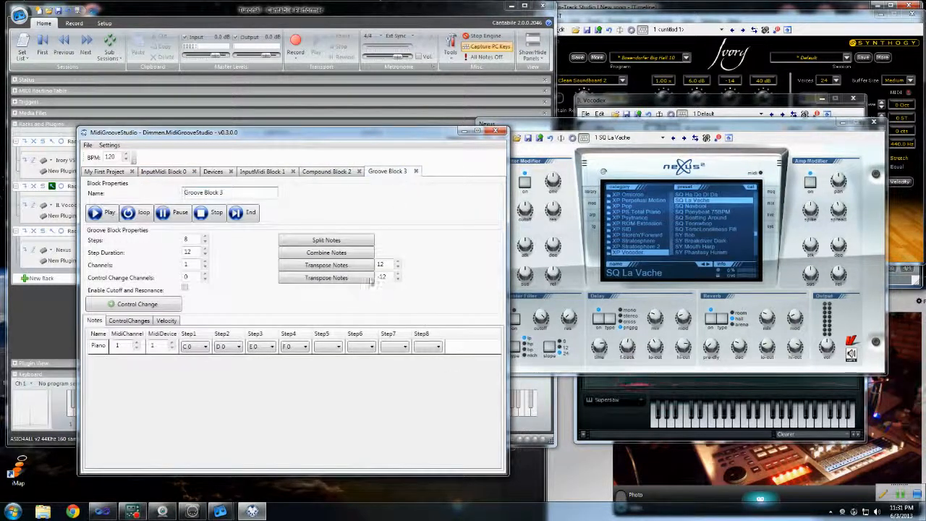
left_click(172, 343)
left_click(172, 343)
left_click(172, 342)
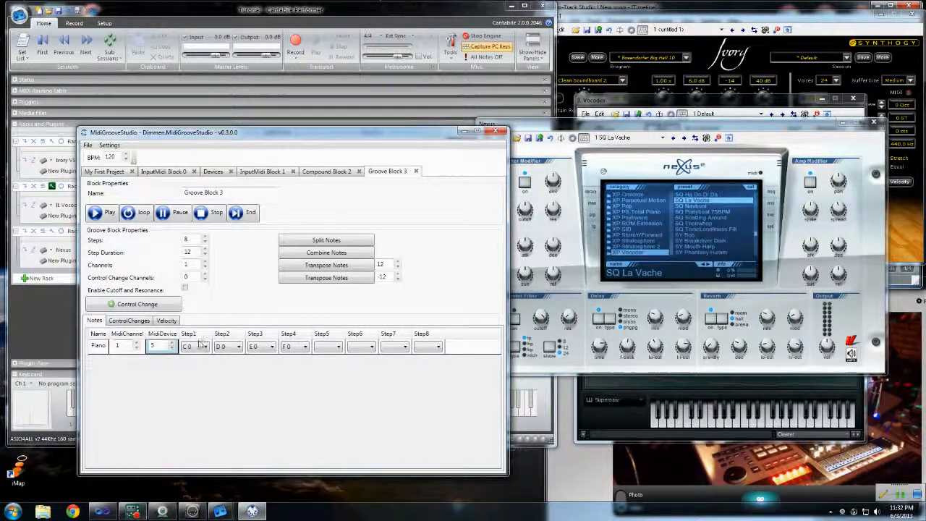
Play the groove block in a loop to test it, and stop the playback
left_click(204, 216)
left_click(141, 214)
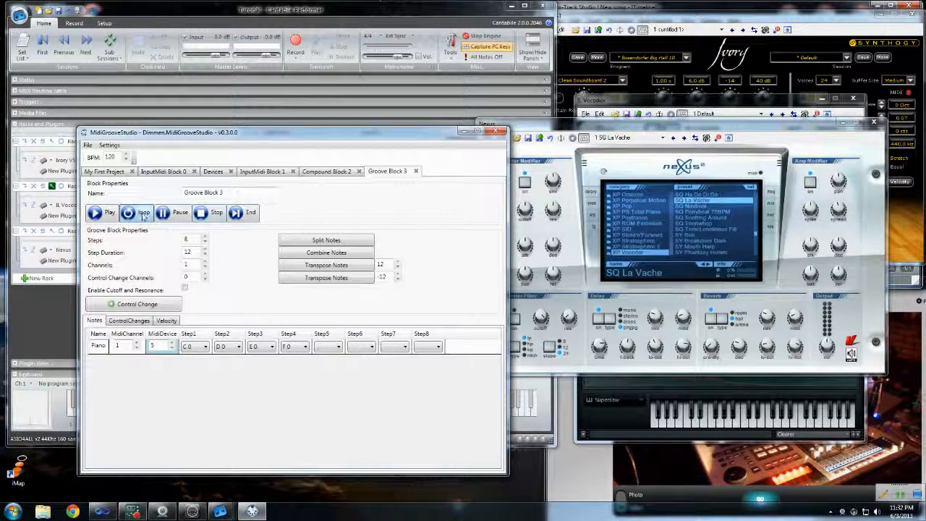
left_click(213, 217)
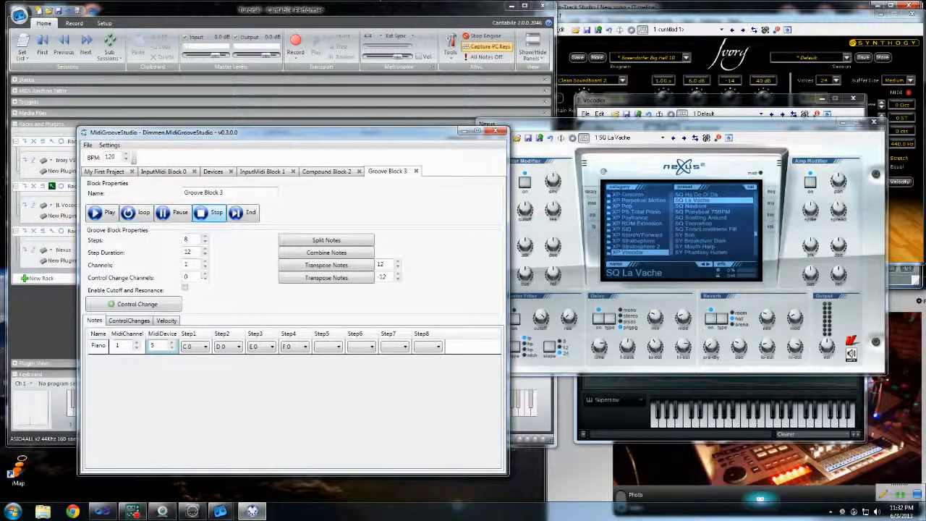
Select all eight steps of the groove block's Piano row and set their note to C-1
left_click(436, 346)
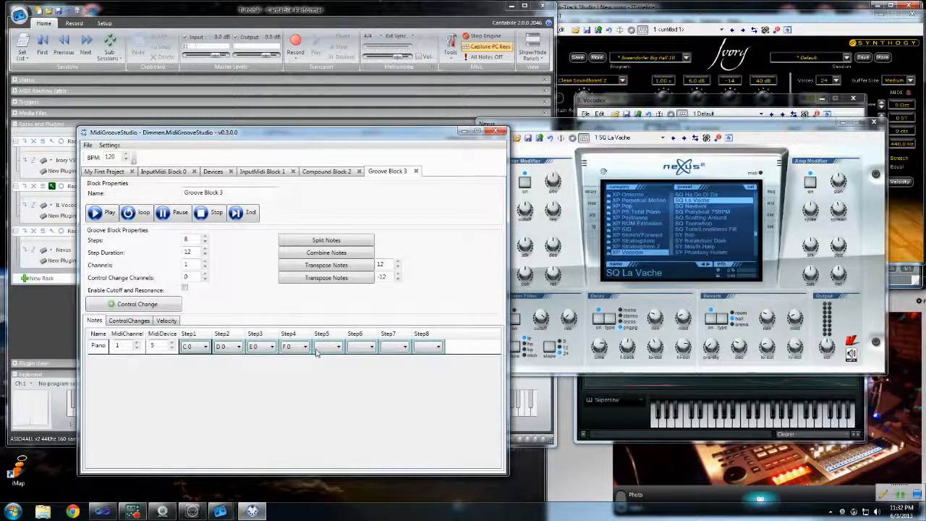
left_click(204, 347)
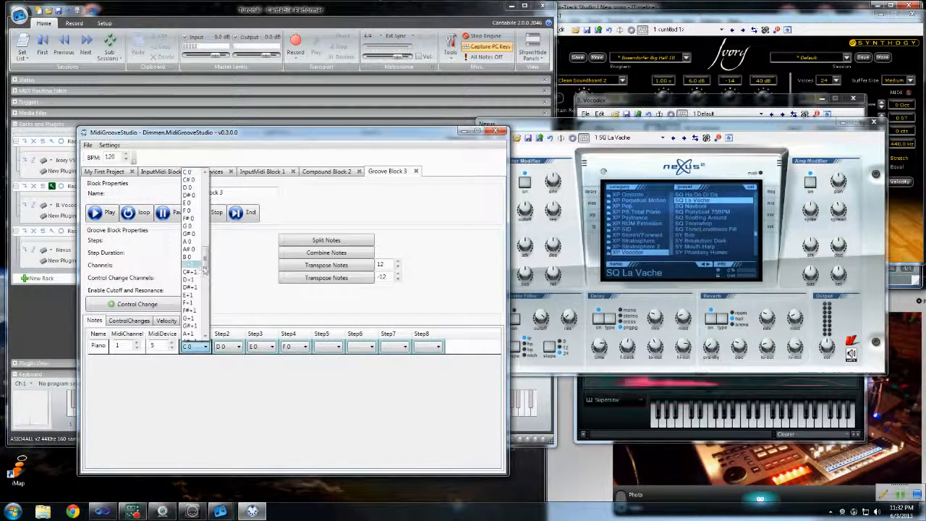
left_click_drag(206, 268, 207, 233)
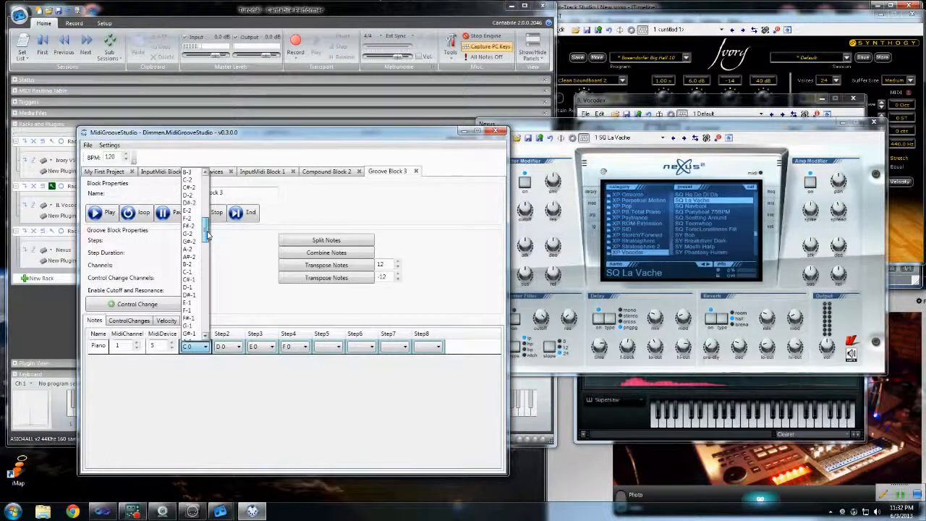
left_click(199, 273)
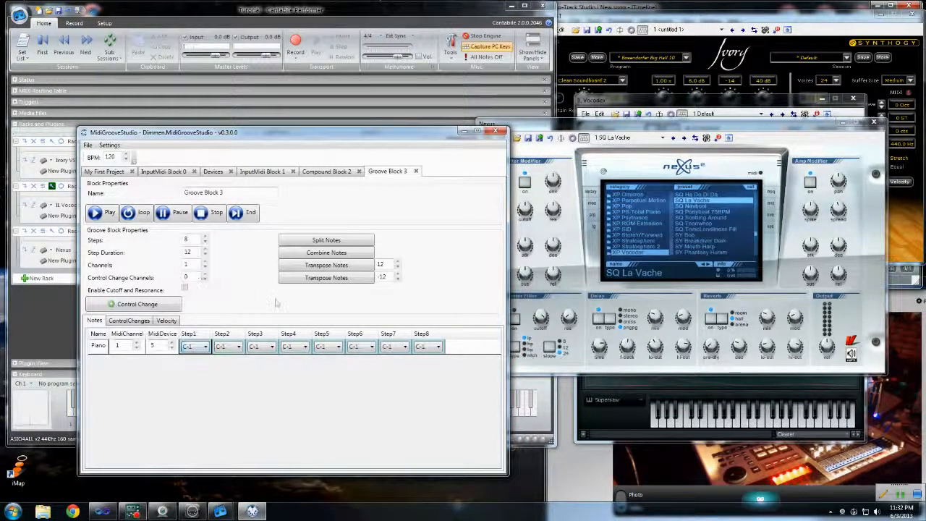
Play the groove block in a loop again to hear the C-1 notes, and stop the playback
left_click(212, 213)
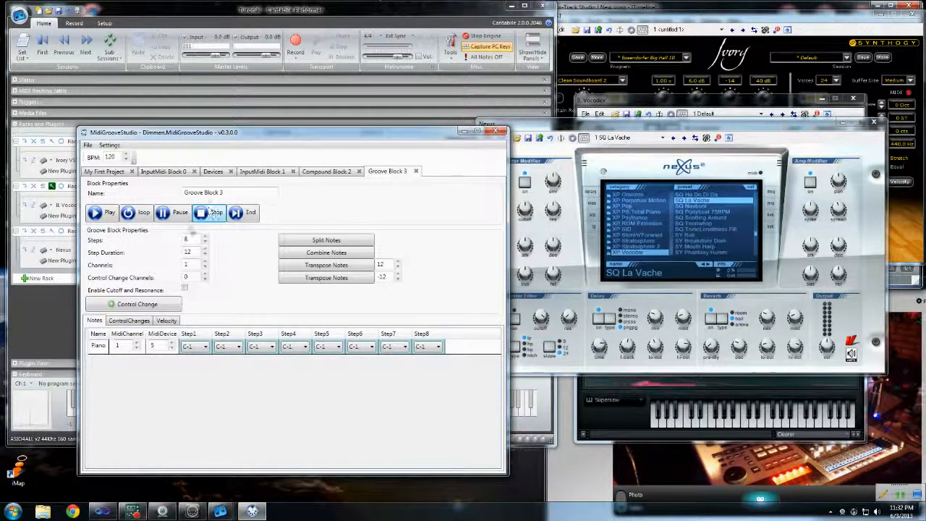
left_click(144, 215)
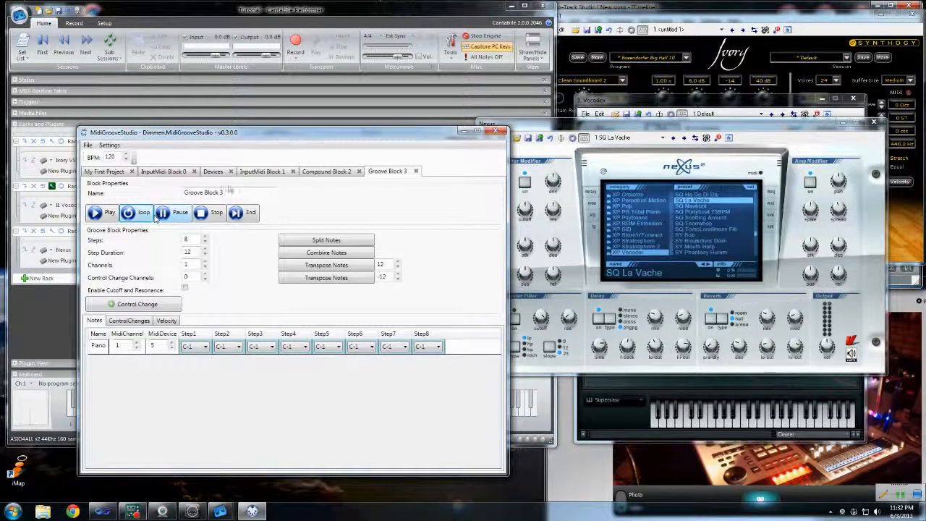
left_click(205, 212)
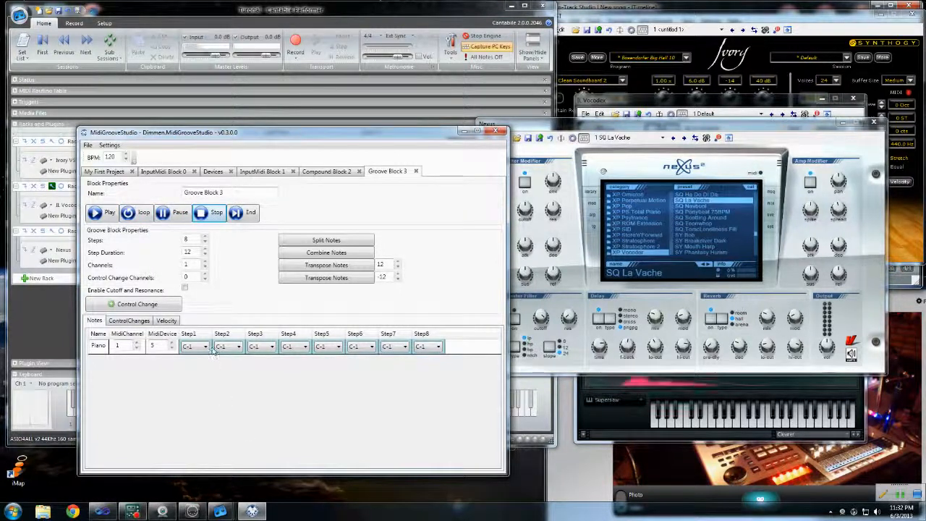
left_click(204, 348)
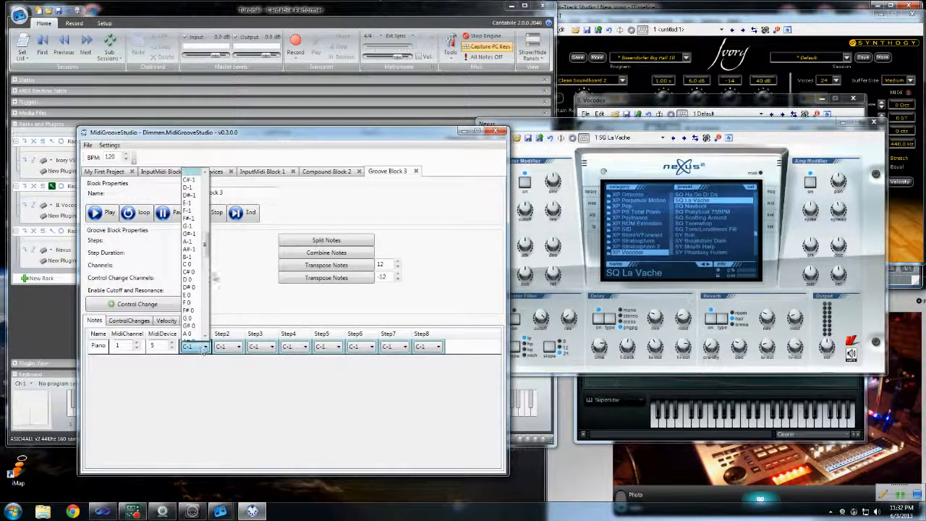
left_click(193, 264)
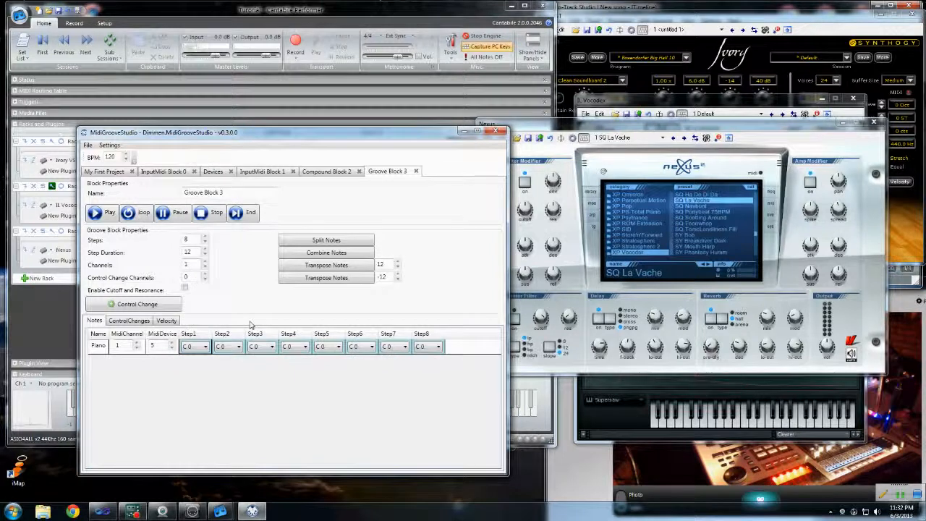
left_click(206, 347)
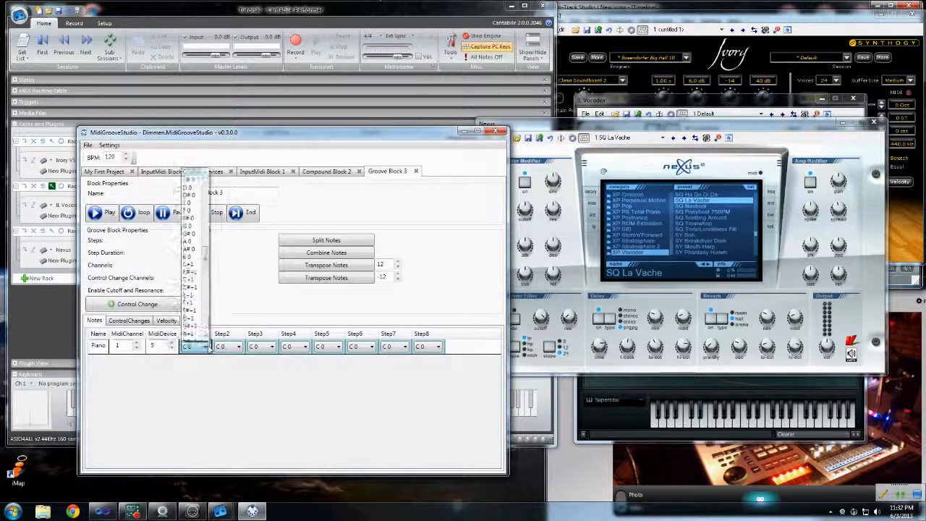
left_click_drag(205, 262, 205, 230)
left_click(190, 236)
Deselect the steps in the groove block's Piano row, and set Step1 and Step3 to C 0 and Step5 to C-2
left_click(210, 212)
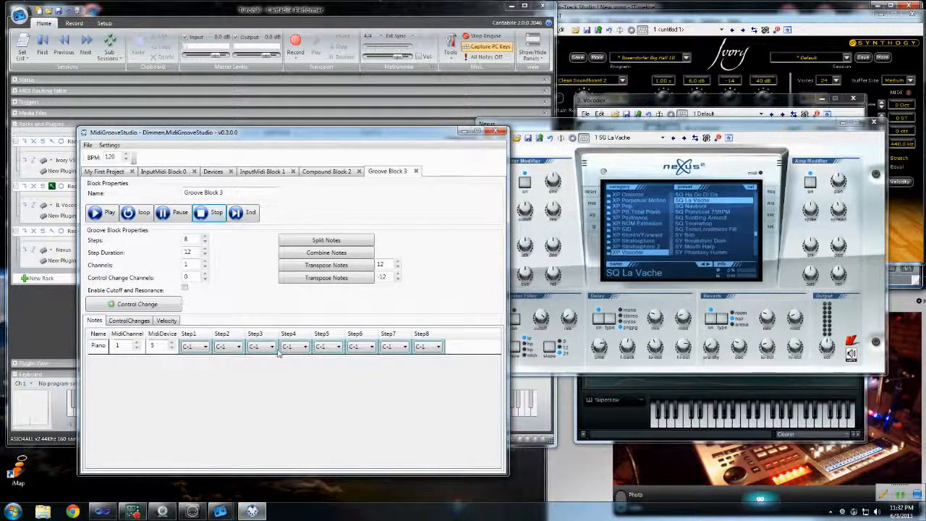
left_click(206, 347)
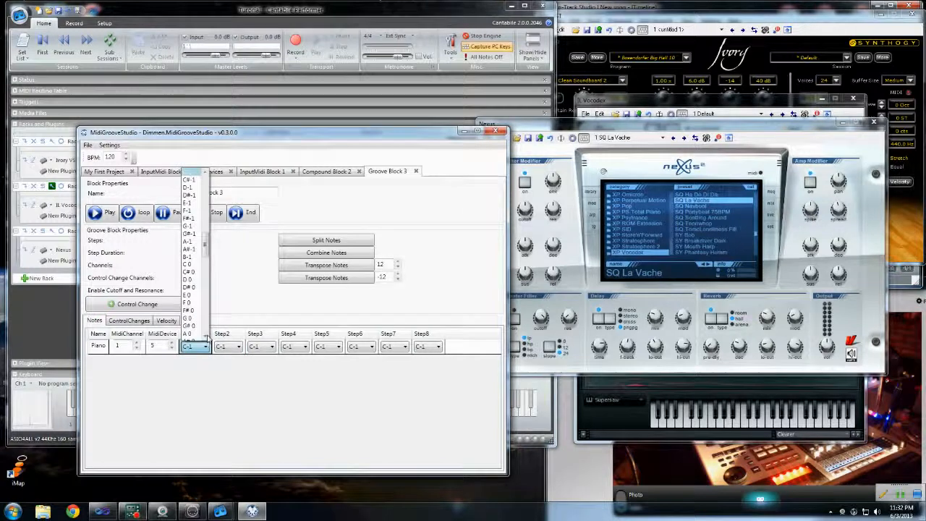
left_click(194, 266)
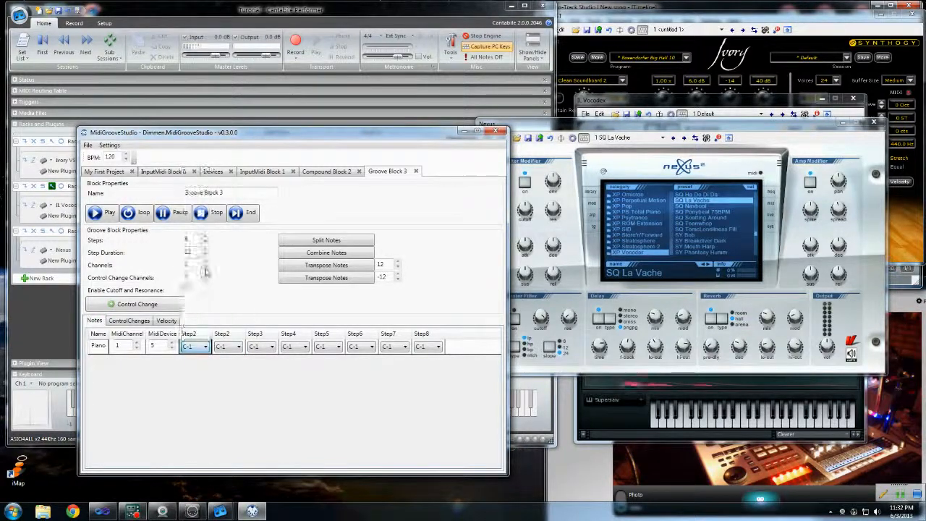
left_click(271, 346)
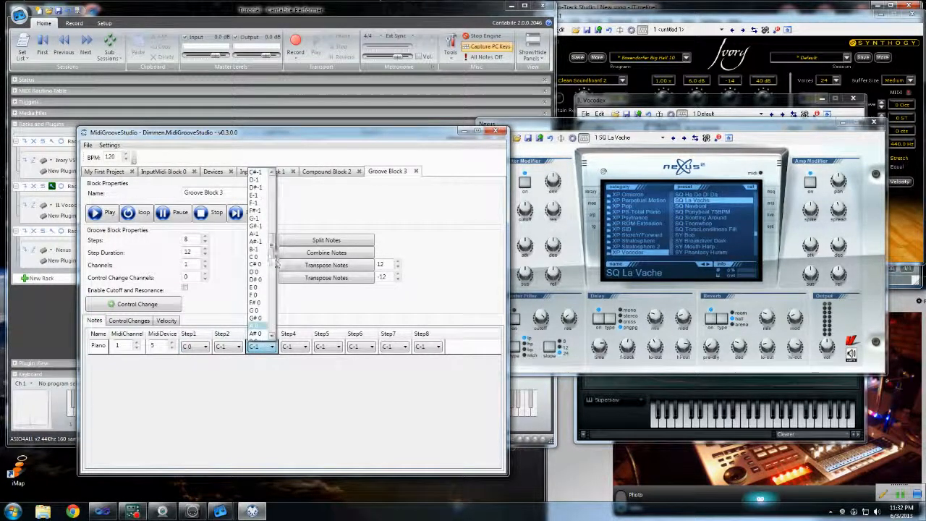
left_click(261, 263)
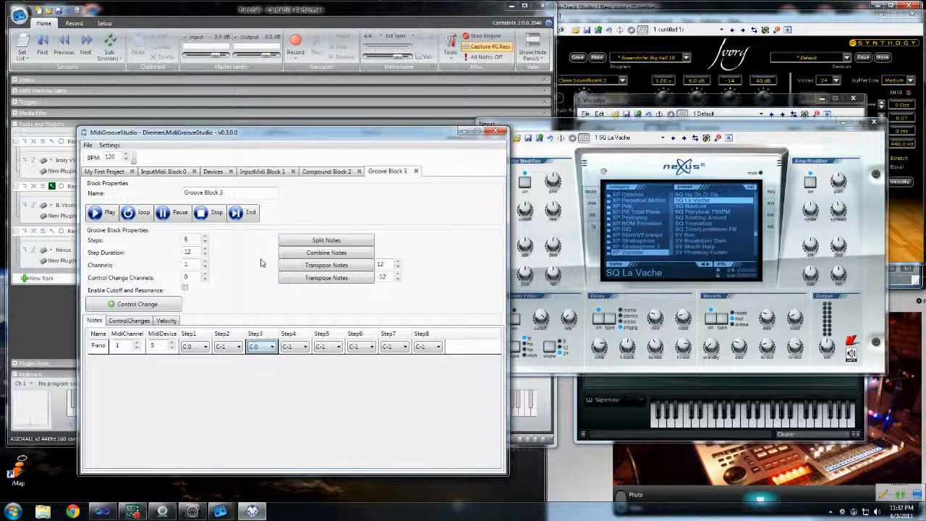
left_click(338, 348)
left_click_drag(340, 249, 339, 227)
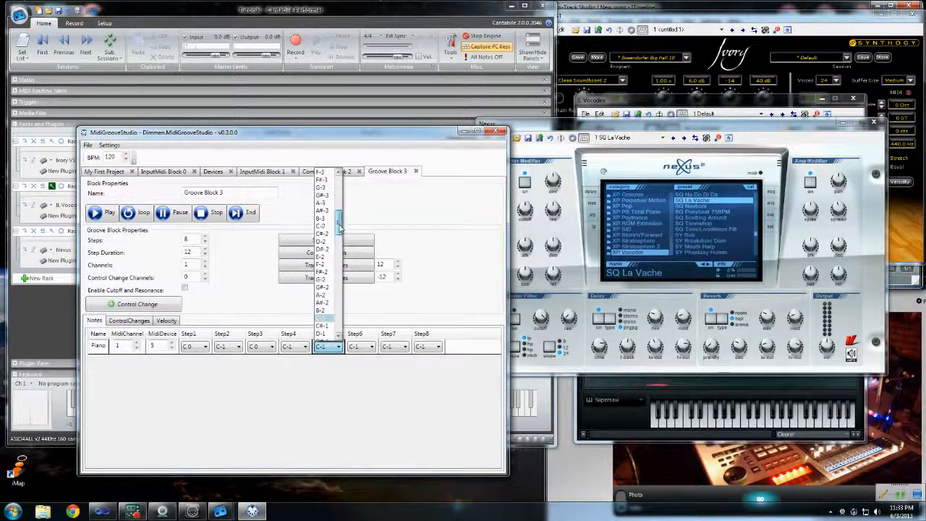
left_click(325, 227)
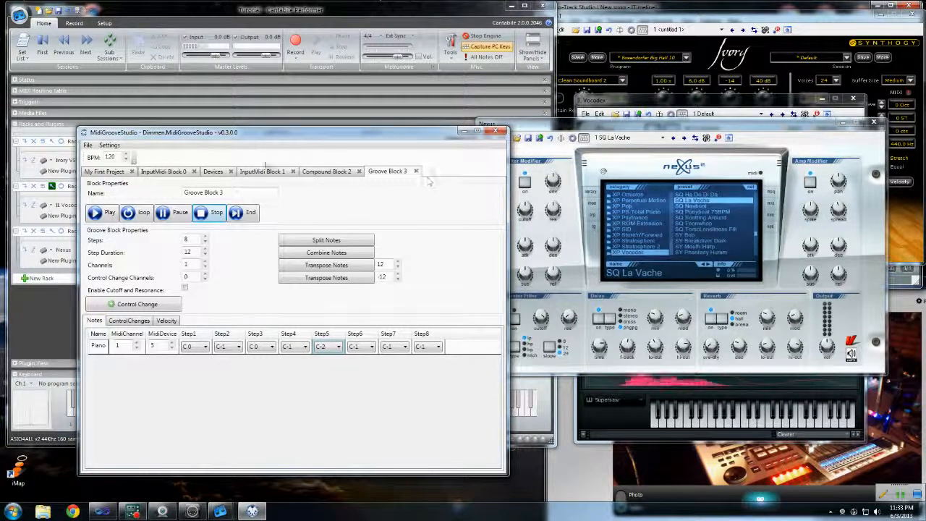
Set Compound Block 2 to 3 lines and add a transpose block to the project
left_click(332, 174)
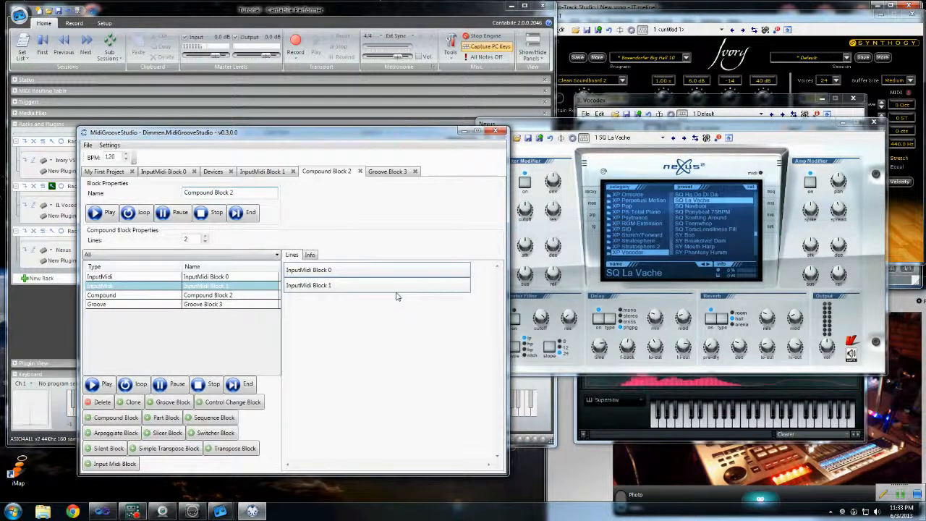
left_click(206, 237)
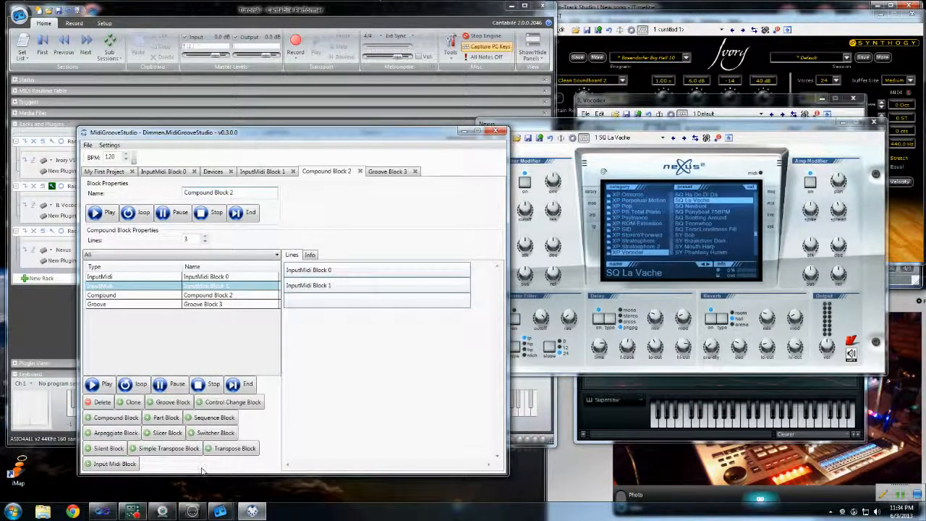
left_click(235, 449)
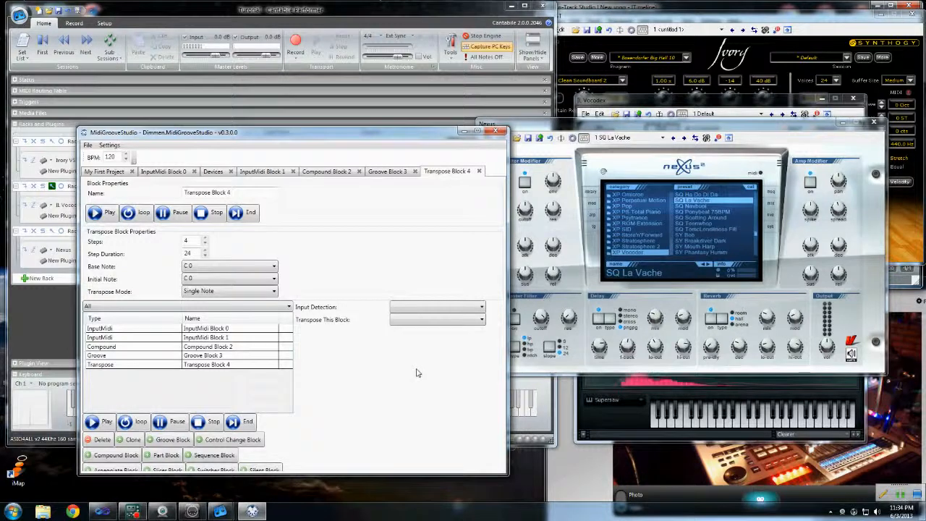
left_click(443, 311)
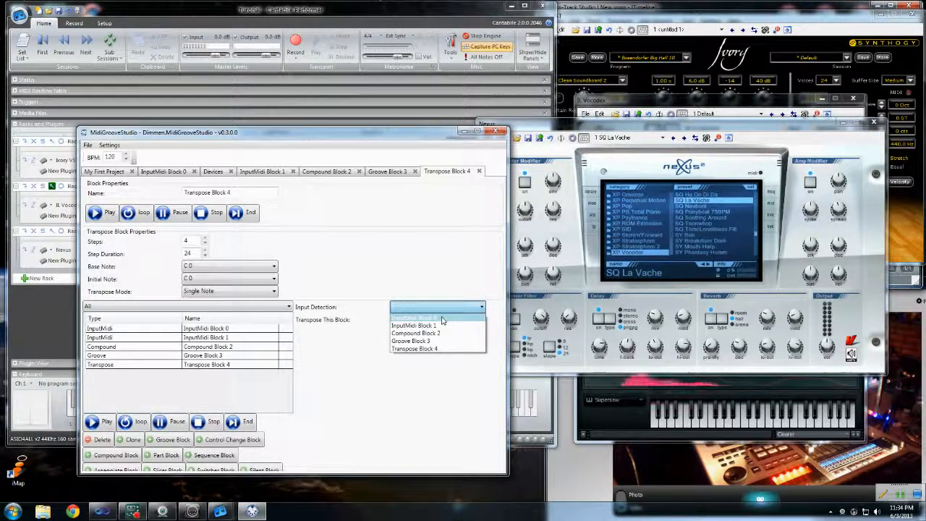
left_click(456, 282)
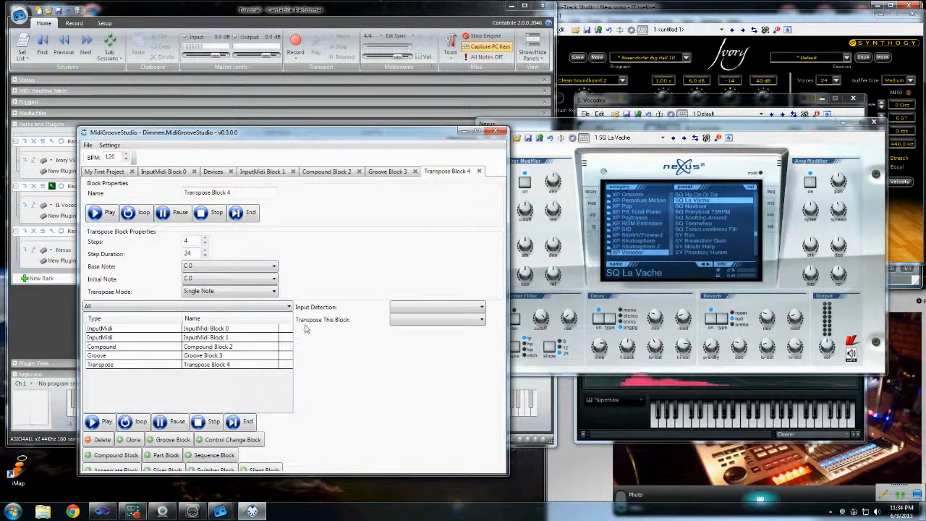
Check the InputMidi Block 0 settings and clone that block in the project's MIDI block list
left_click(94, 172)
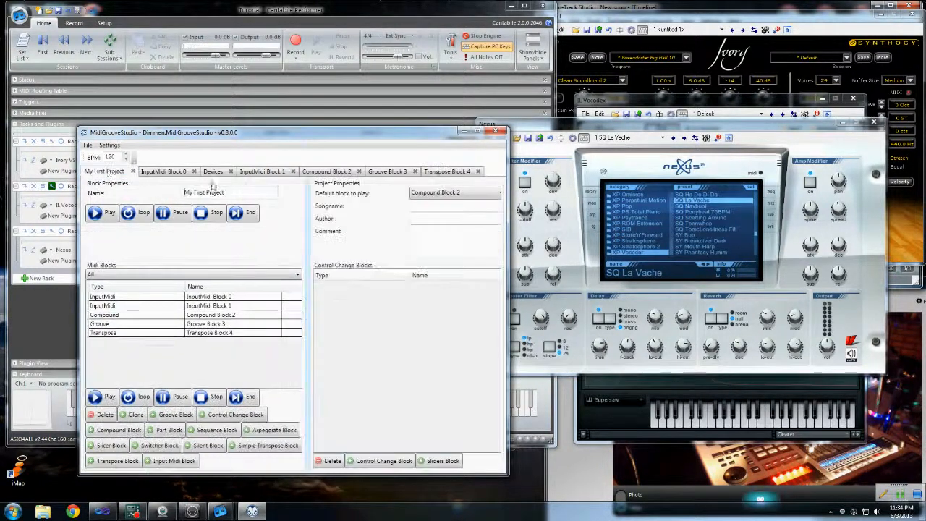
left_click(166, 172)
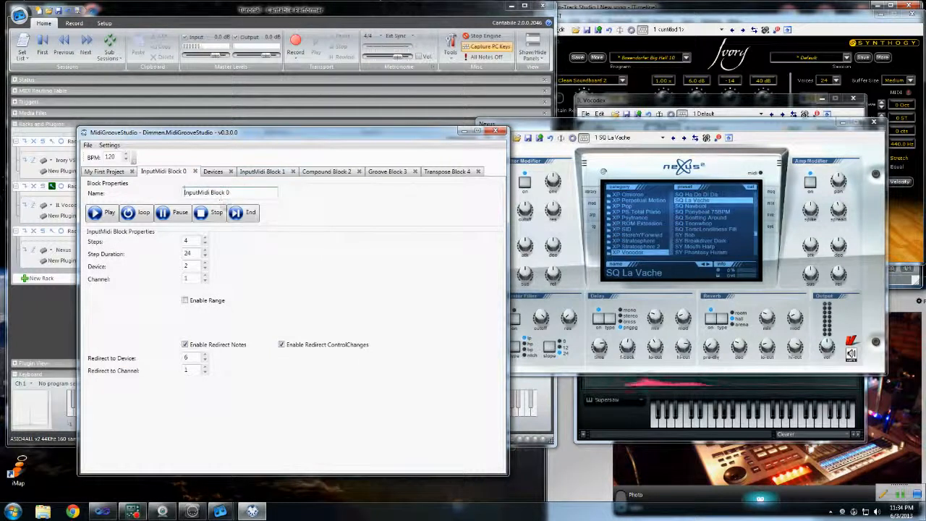
left_click(100, 172)
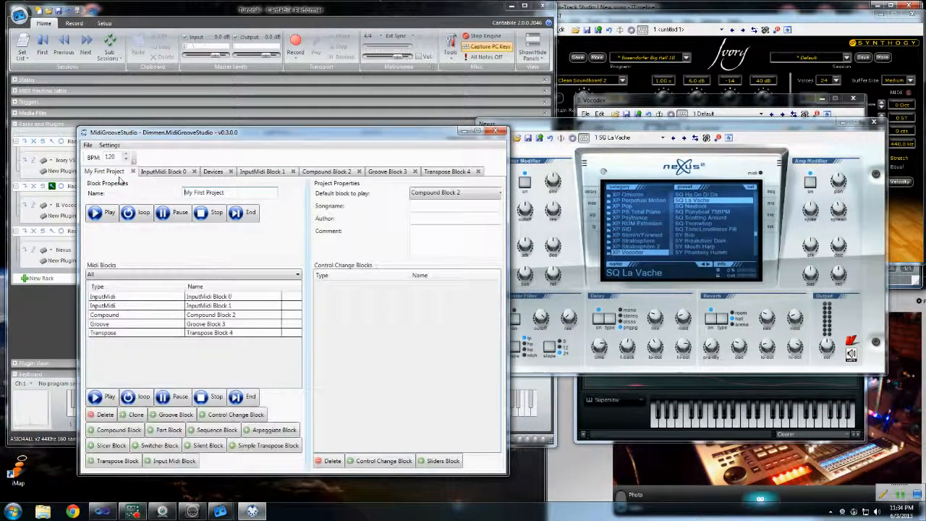
left_click(137, 298)
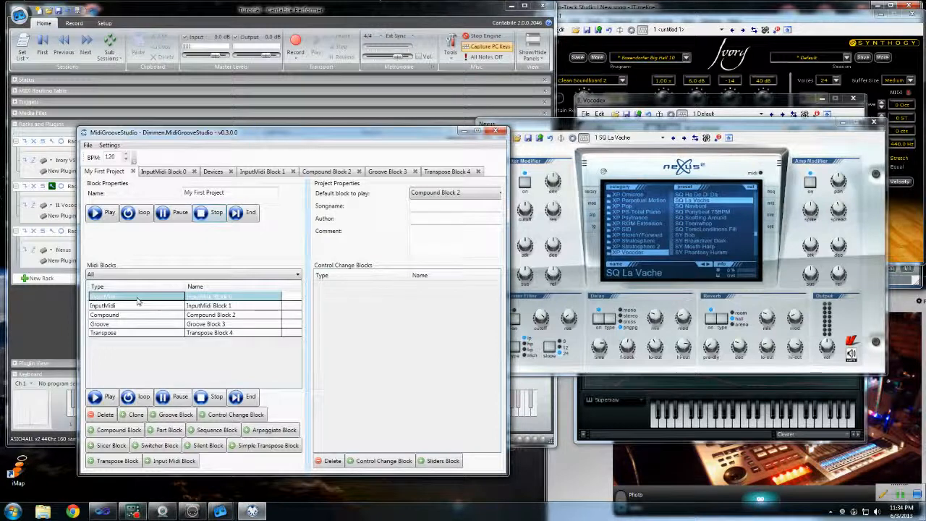
left_click(136, 415)
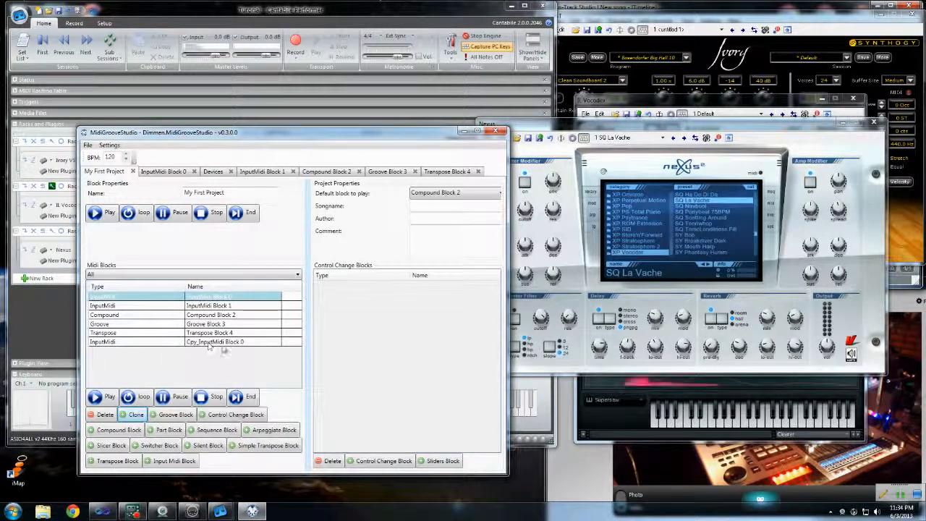
Enable the note range in the cloned InputMidi block and disable its redirection of notes and control changes
double_click(148, 344)
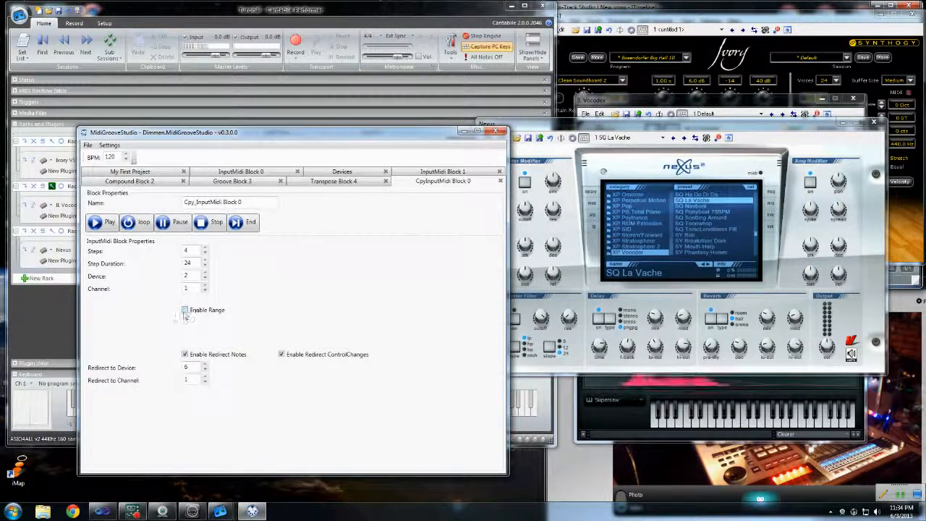
left_click(185, 311)
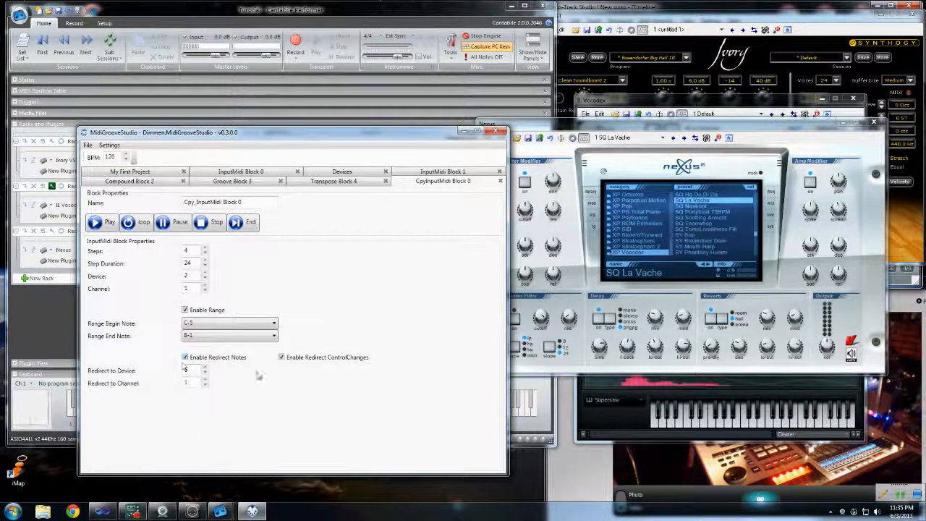
left_click(282, 359)
left_click(185, 357)
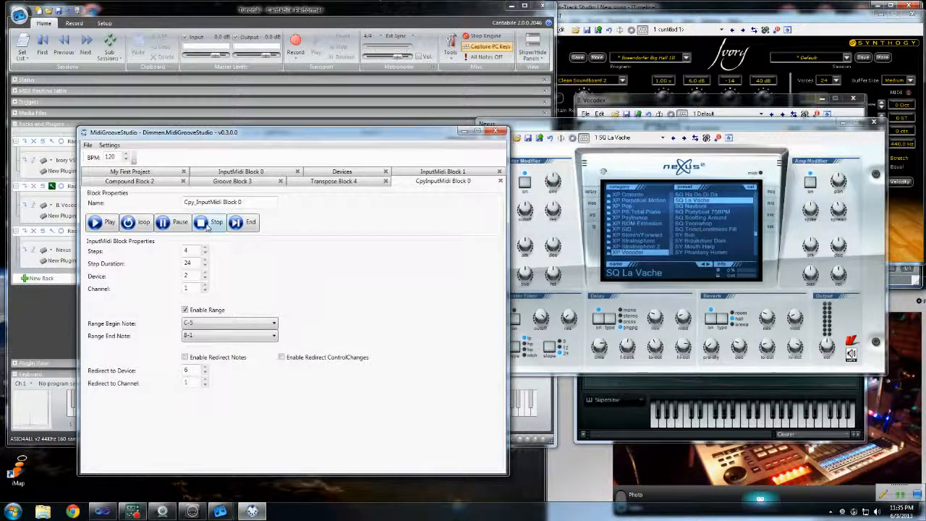
Set the input detection of Transpose Block 4 to Cpy_InputMidi Block 0
left_click(134, 172)
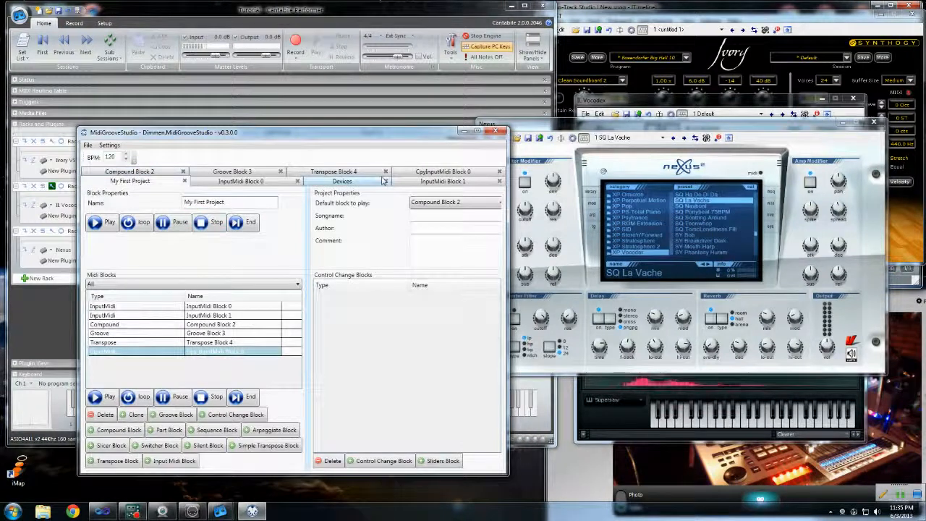
left_click(344, 173)
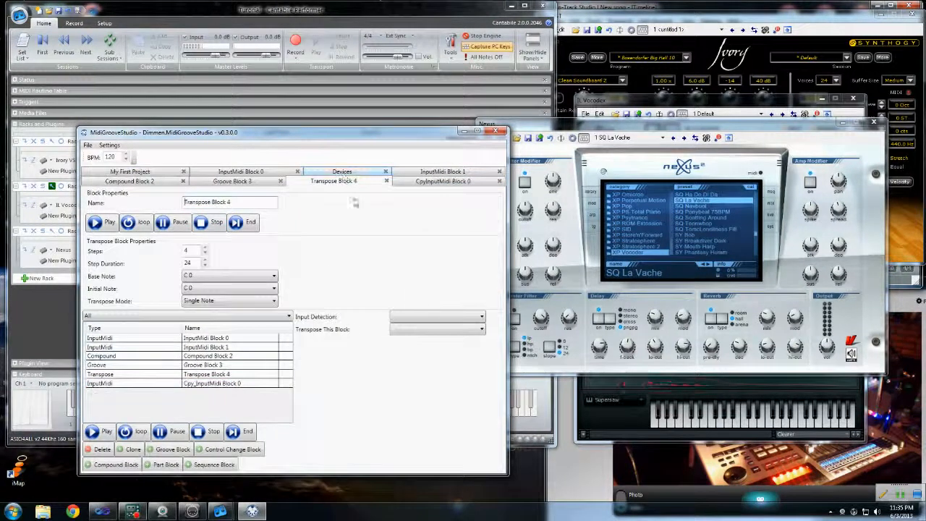
left_click(427, 316)
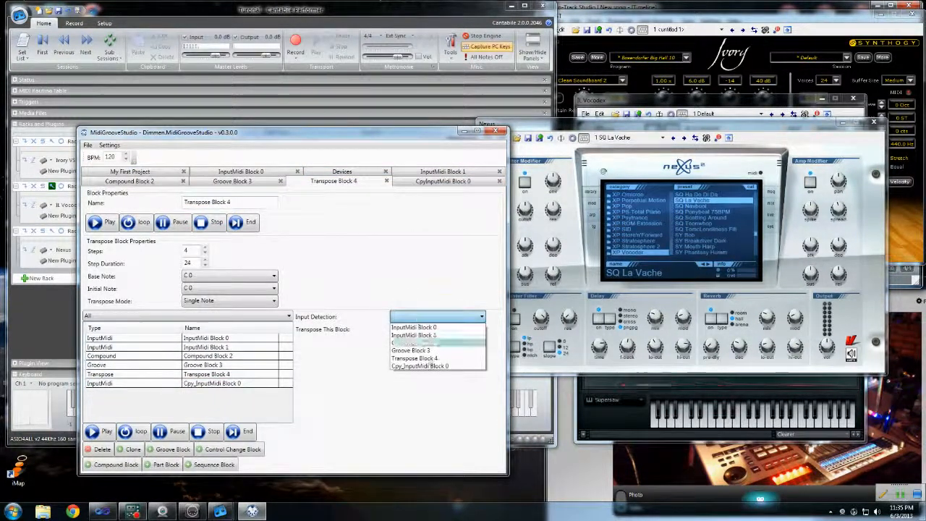
left_click(417, 367)
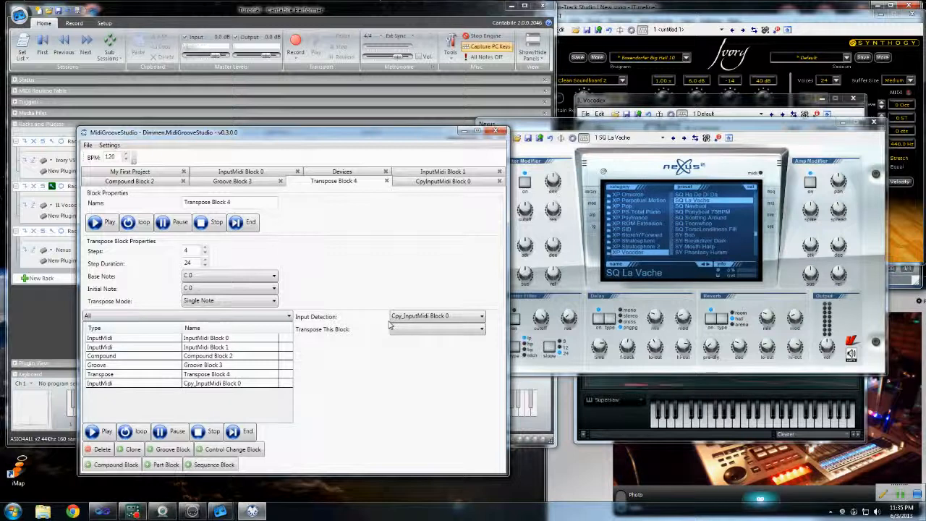
Set Transpose Block 4 to transpose Groove Block 3
left_click(425, 329)
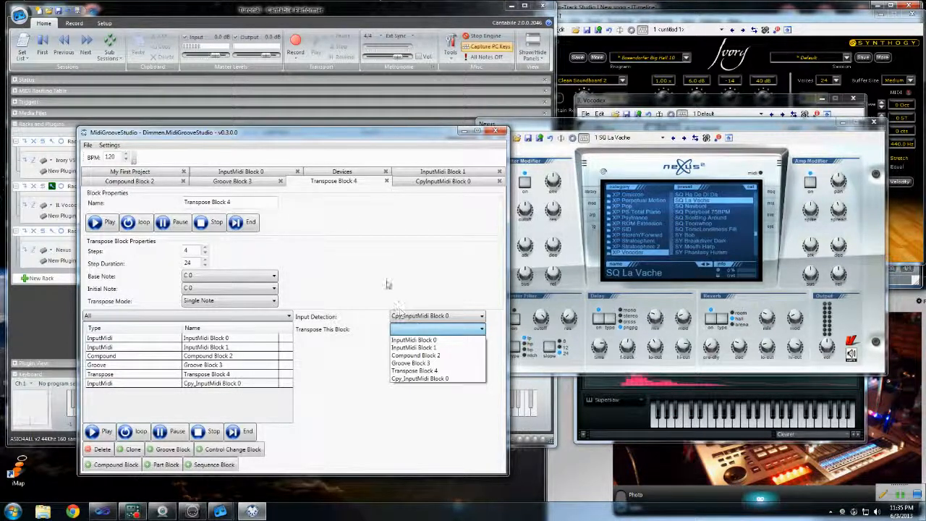
left_click(461, 290)
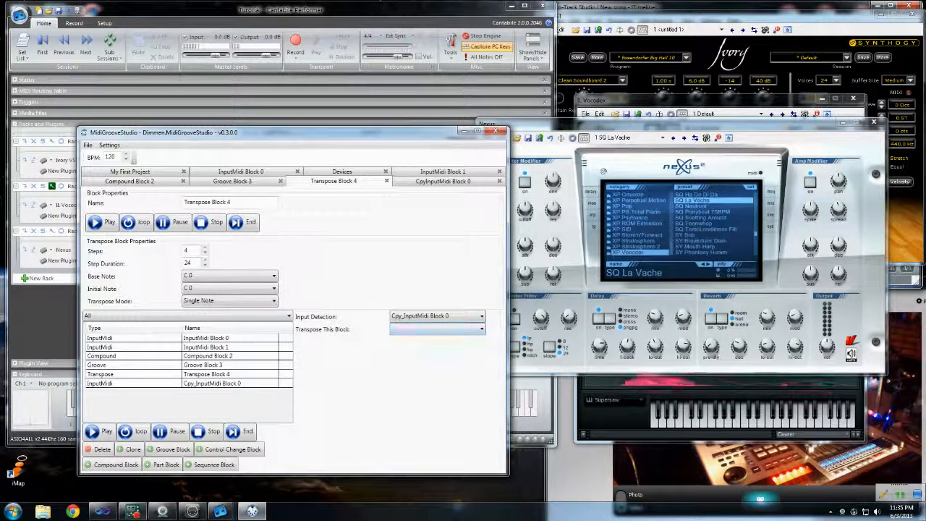
left_click(130, 175)
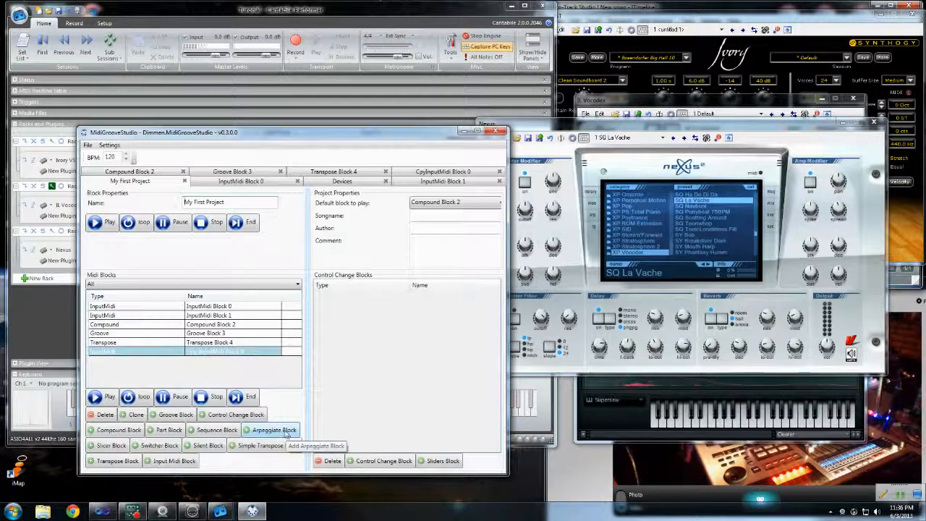
left_click(342, 172)
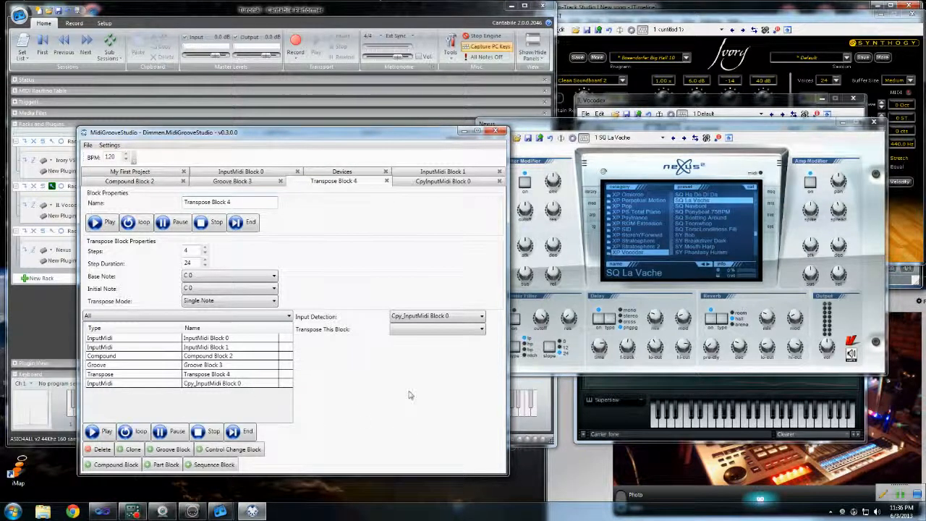
left_click(432, 330)
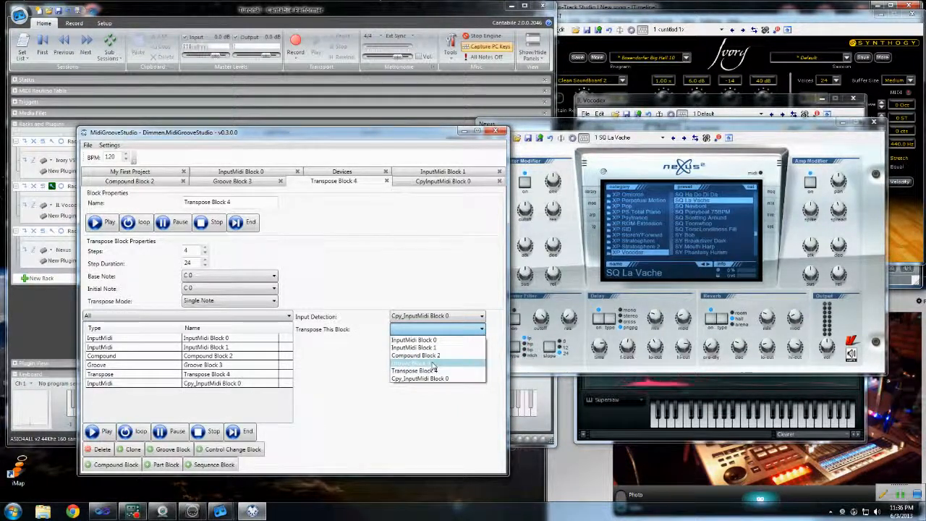
left_click(433, 364)
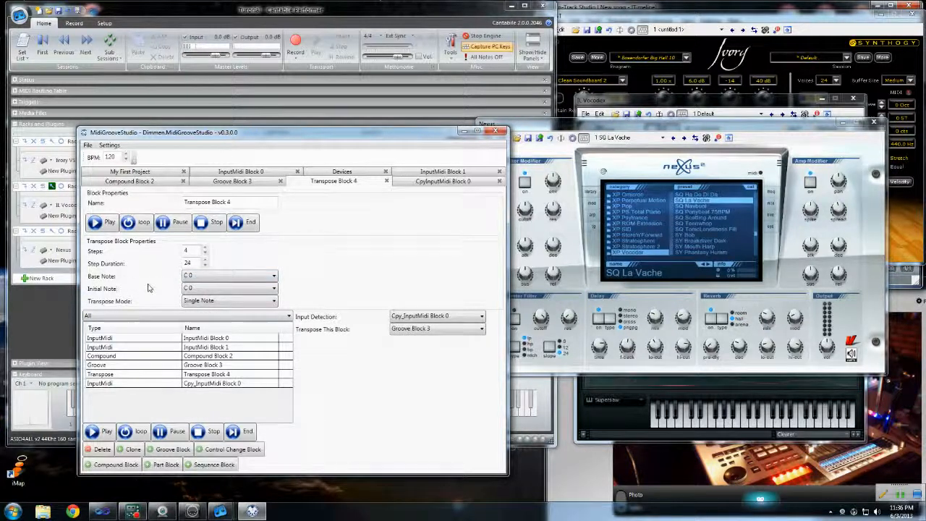
Set Transpose Block 4's transpose mode to Single Note retrigger on transpose change and test the block in a loop
left_click(223, 302)
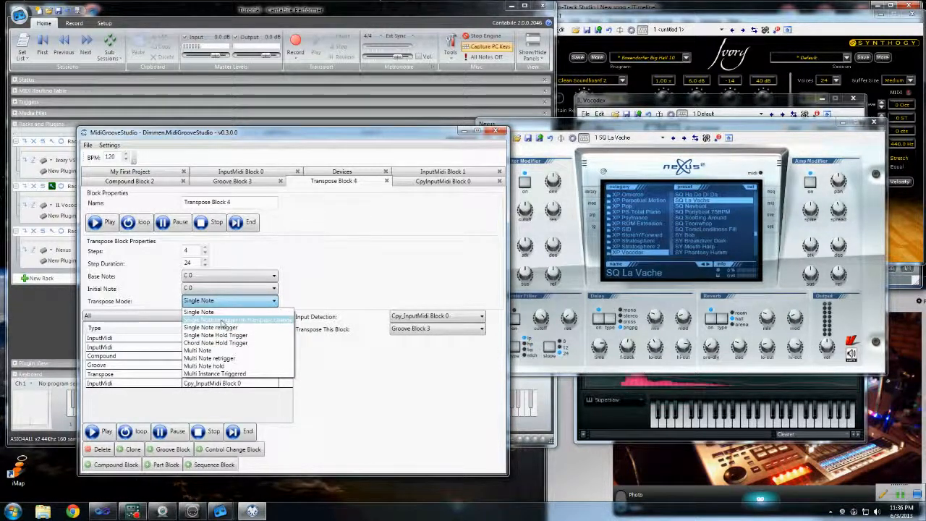
left_click(223, 320)
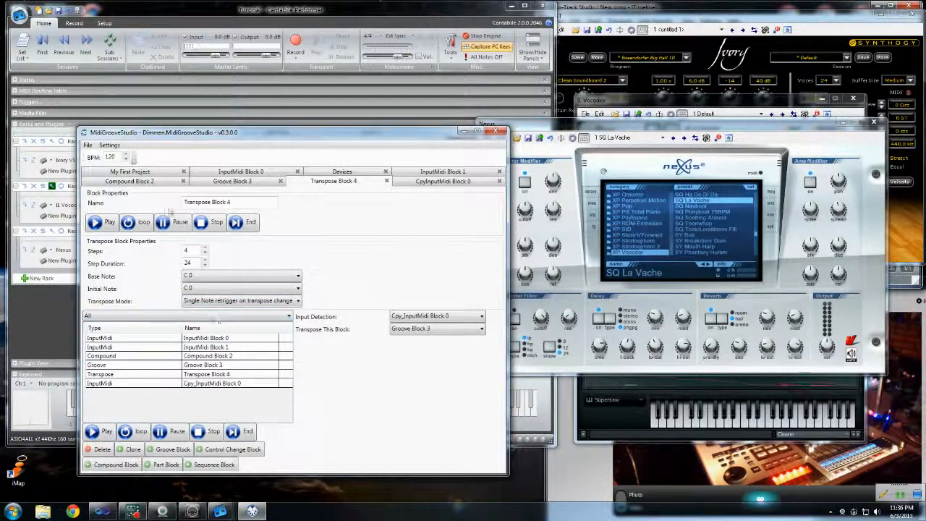
left_click(216, 224)
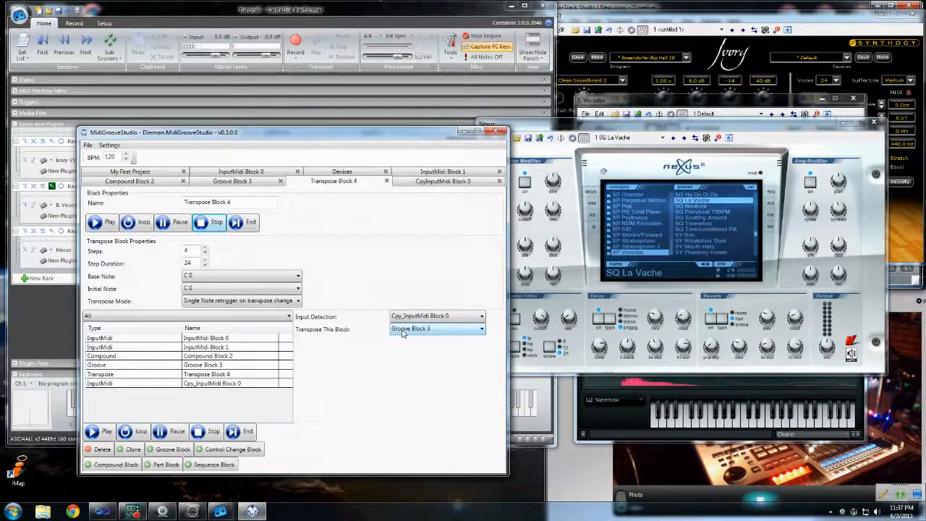
left_click(144, 223)
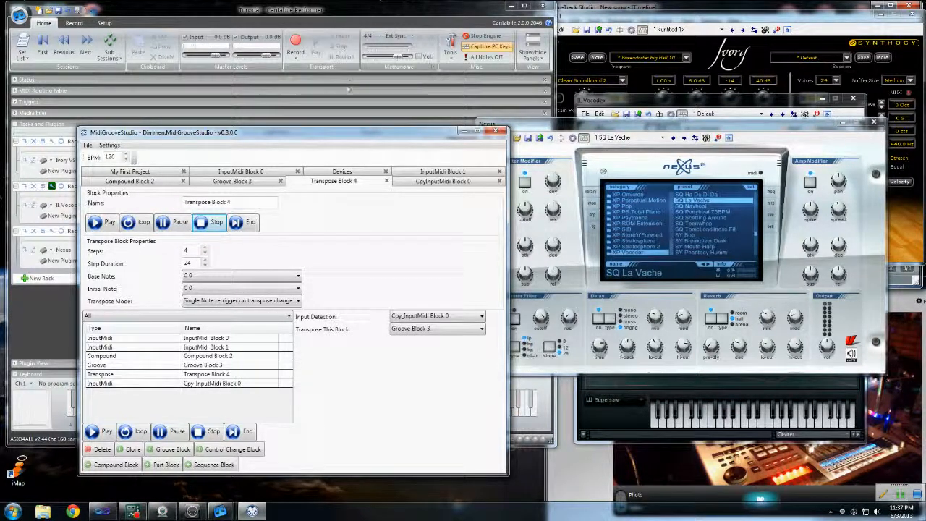
Clone Groove Block 3 in the MIDI block list of My First Project
left_click(148, 172)
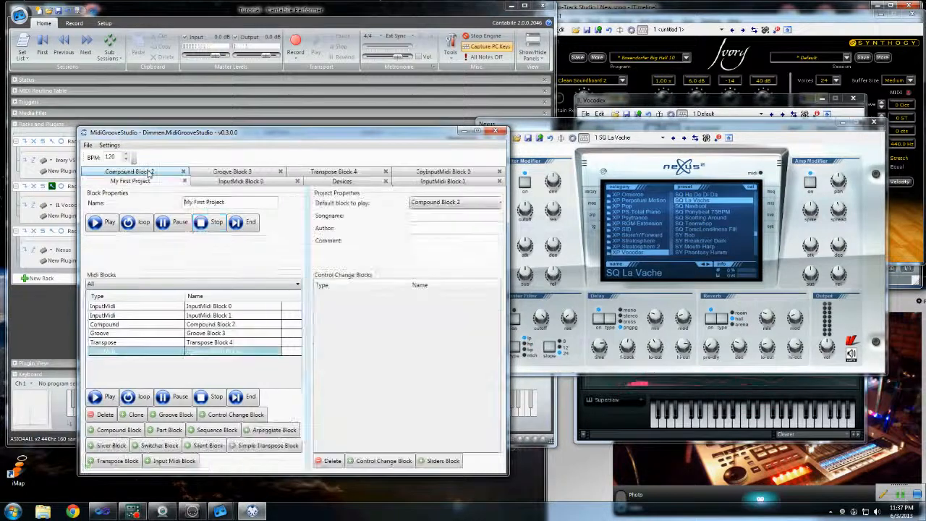
right_click(157, 334)
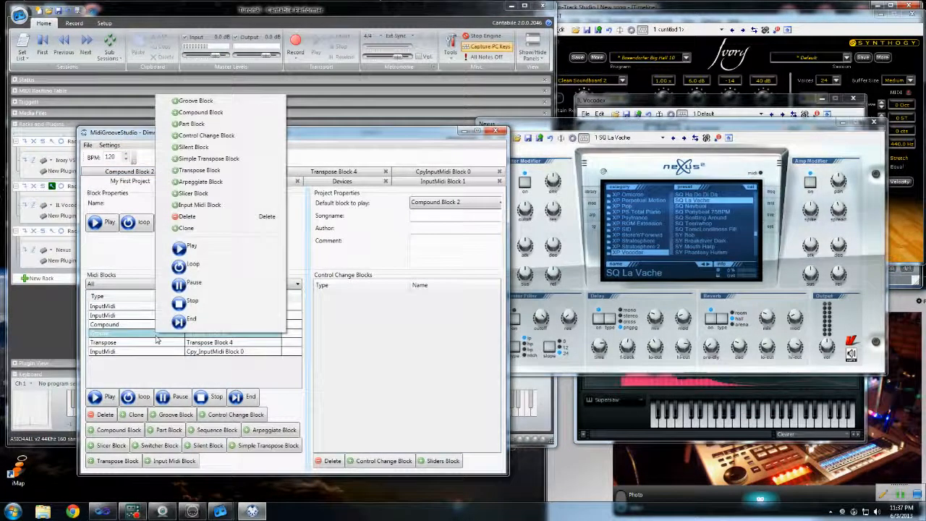
left_click(154, 375)
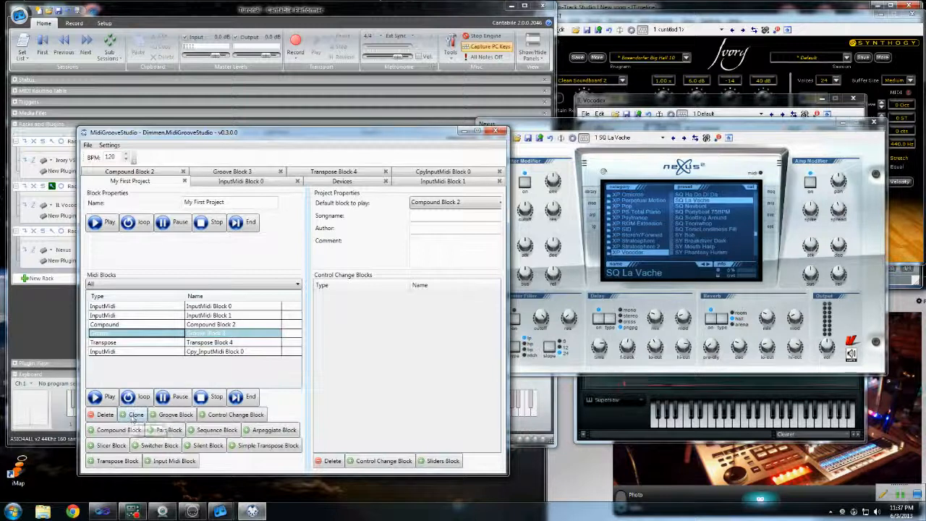
right_click(136, 331)
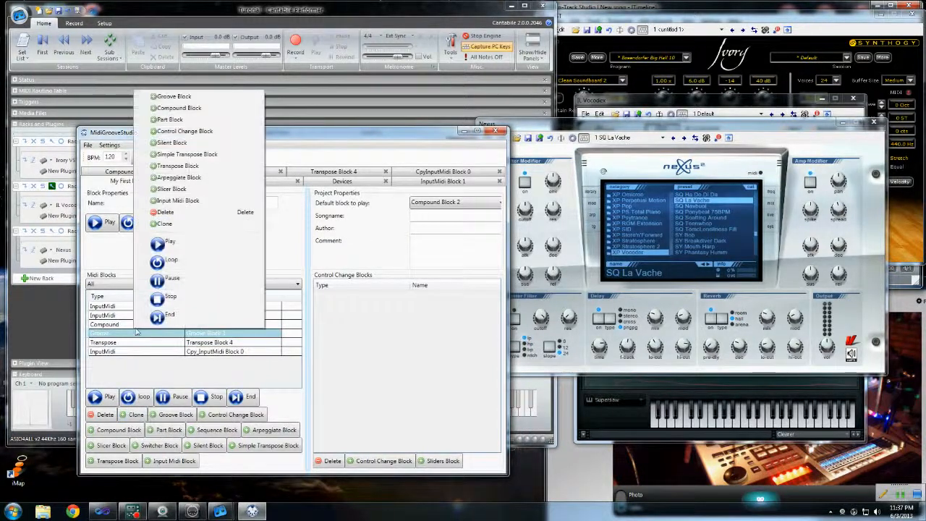
left_click(180, 225)
Rename the cloned groove block as Groove Block Drums
left_click(230, 360)
left_click(230, 360)
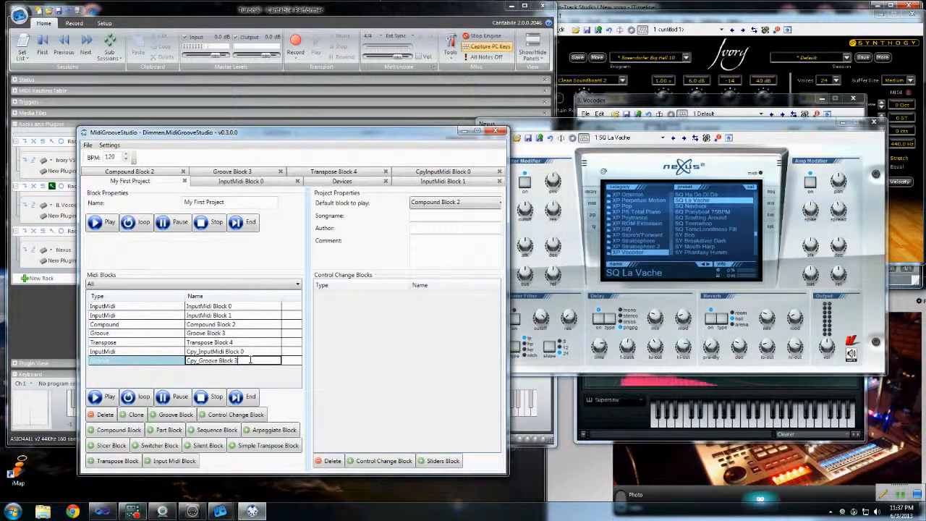
key("BackSpace")
type("0")
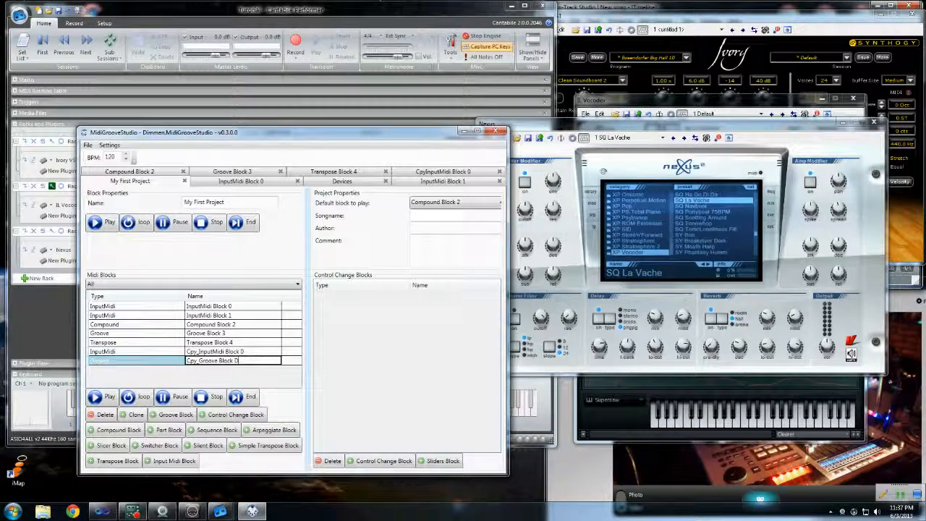
type("run")
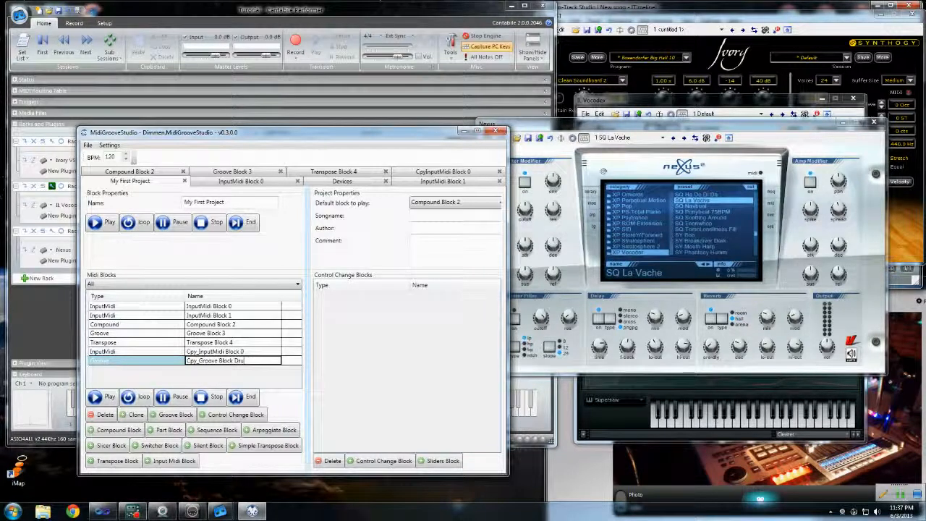
key("Home")
key("Delete")
key("Delete")
key("Delete")
key("Delete")
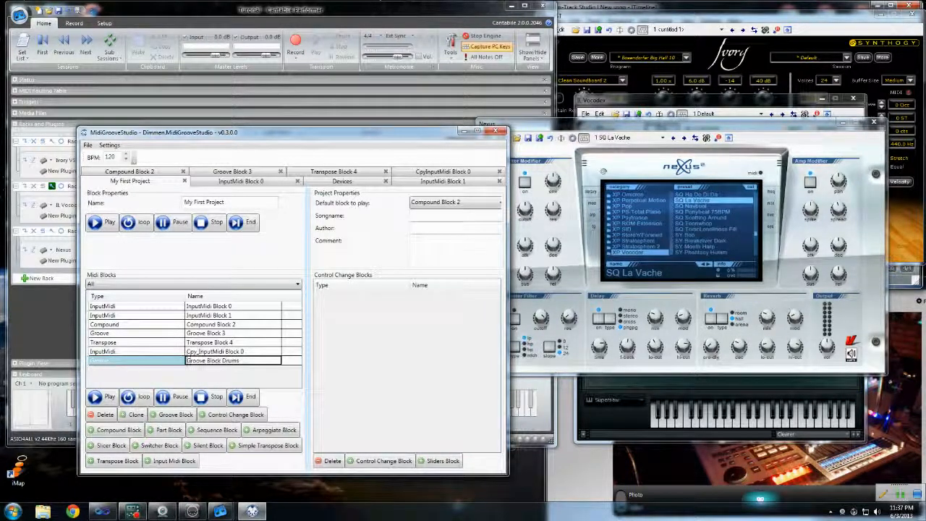
left_click(141, 353)
left_click(136, 361)
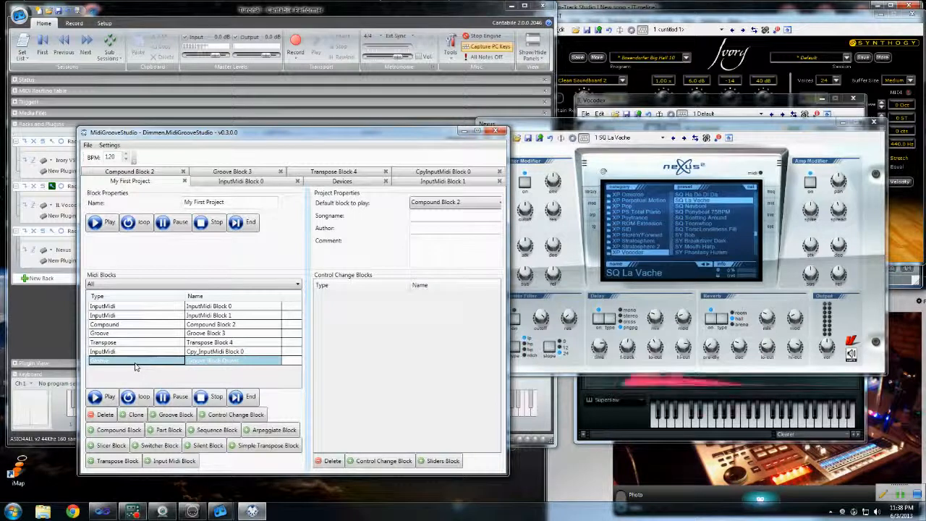
Open Groove Block Drums and set the MIDI channel of its Piano row to 10
double_click(163, 364)
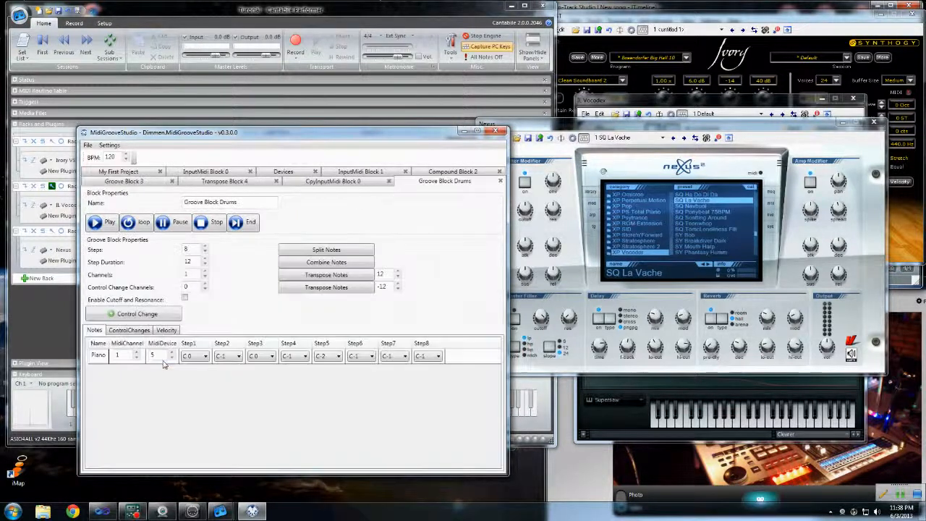
left_click(137, 353)
left_click(137, 353)
left_click(137, 353)
left_click(138, 354)
left_click(137, 353)
left_click(138, 353)
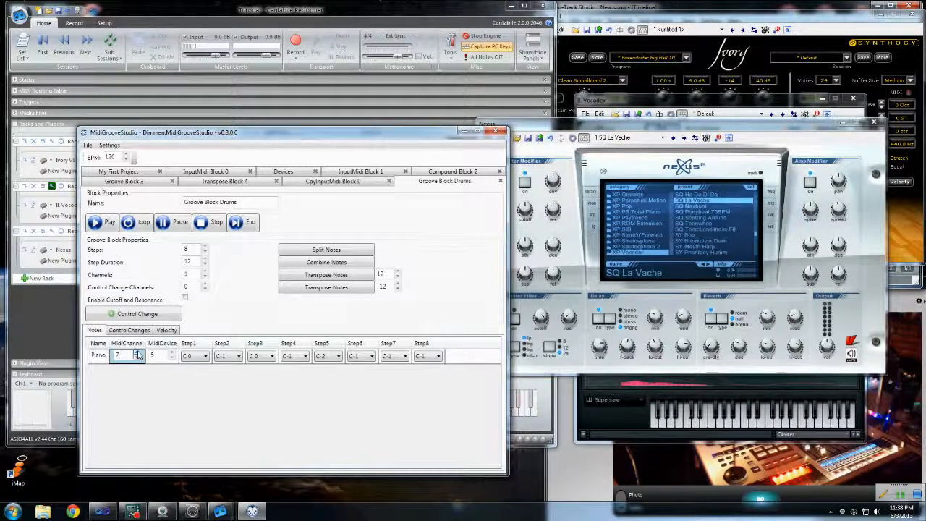
left_click(138, 353)
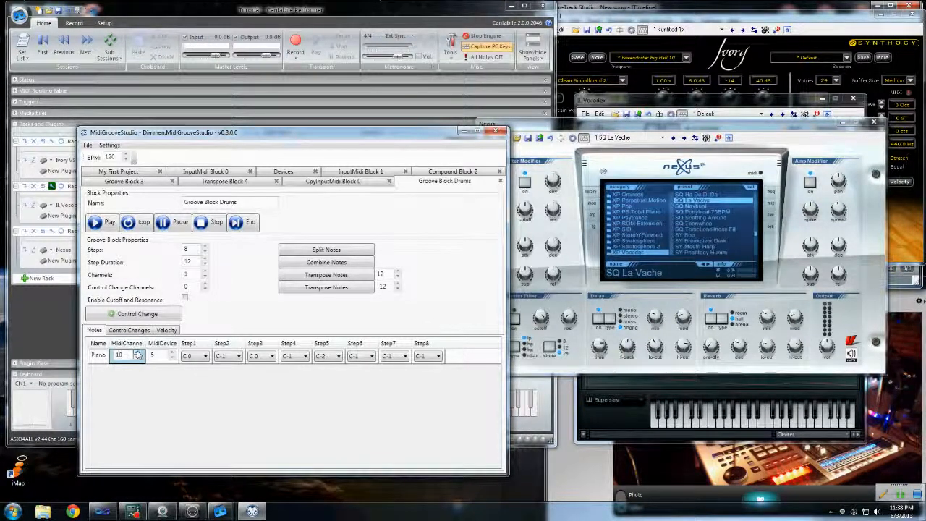
Set steps 2, 3 and 4 of the Piano row in Groove Block Drums to "-->"
left_click(226, 356)
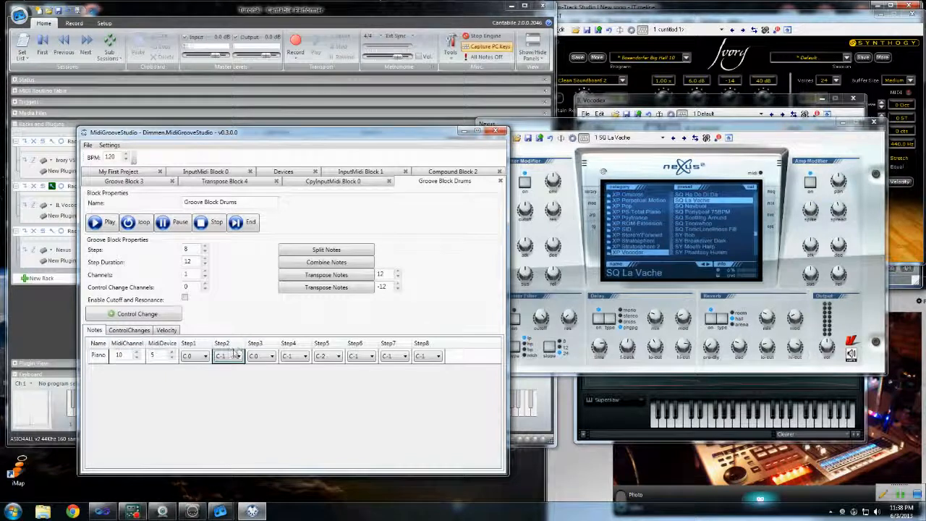
left_click(228, 355)
scroll(230, 322, "down", 5)
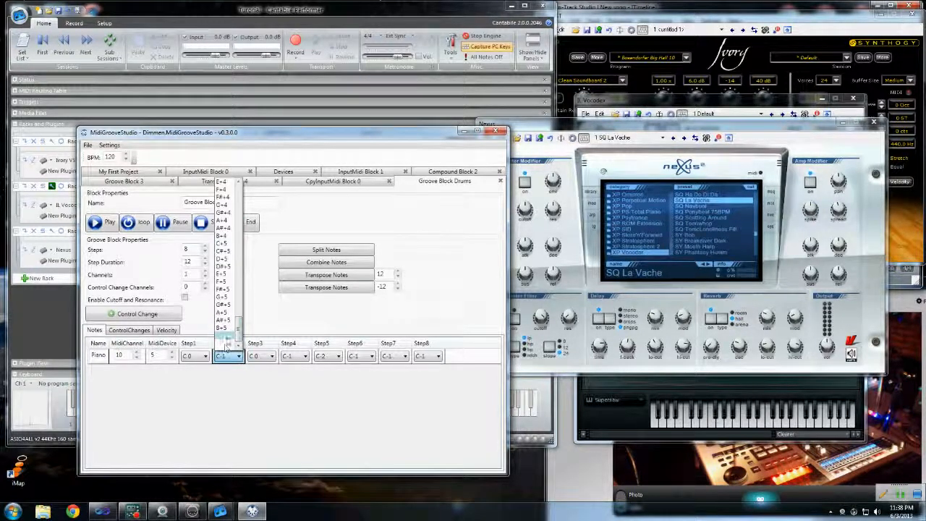
left_click(227, 335)
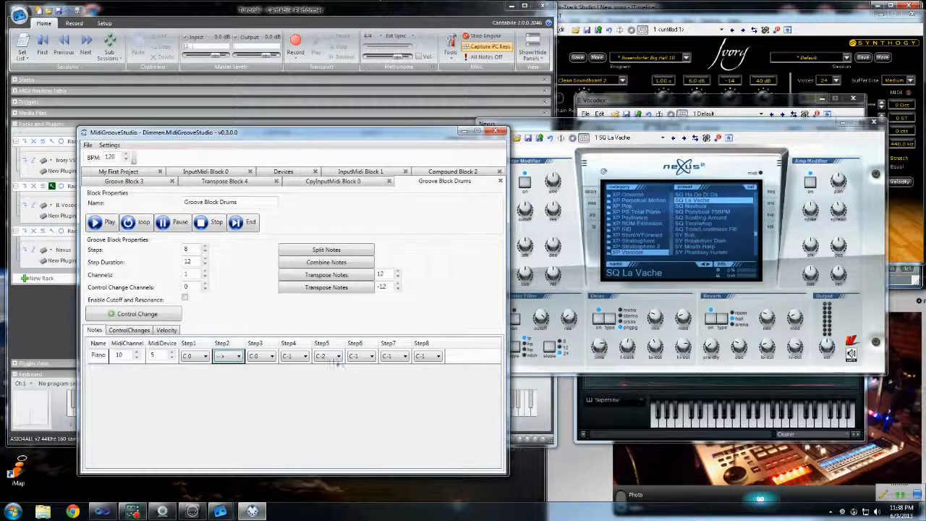
left_click(262, 355)
left_click(253, 352)
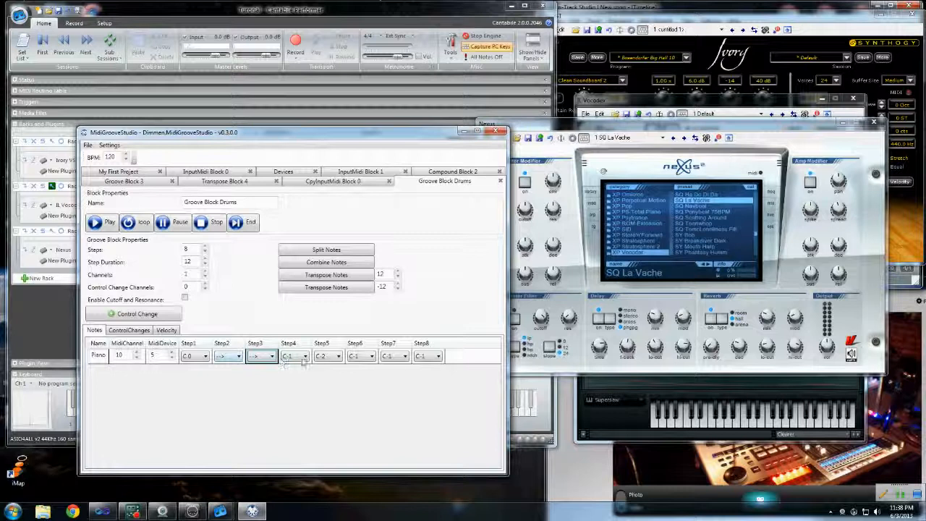
left_click(304, 356)
scroll(305, 362, "down", 20)
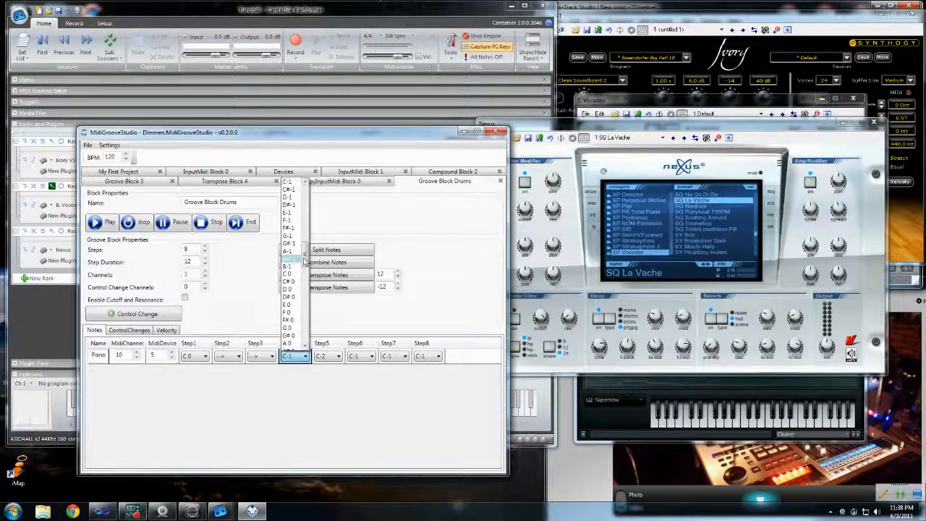
left_click(288, 335)
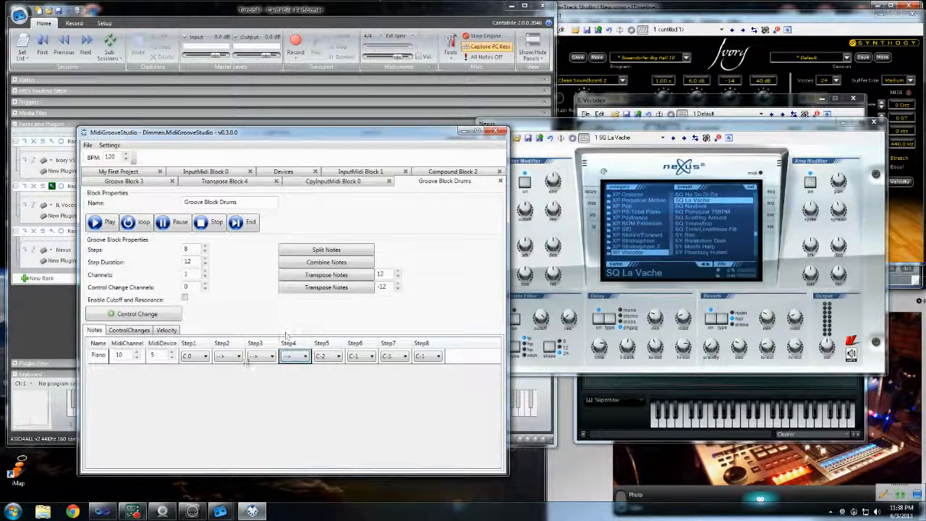
Set step 5 of the Piano row to C 0 and steps 6 to 8 to "-->"
left_click(329, 356)
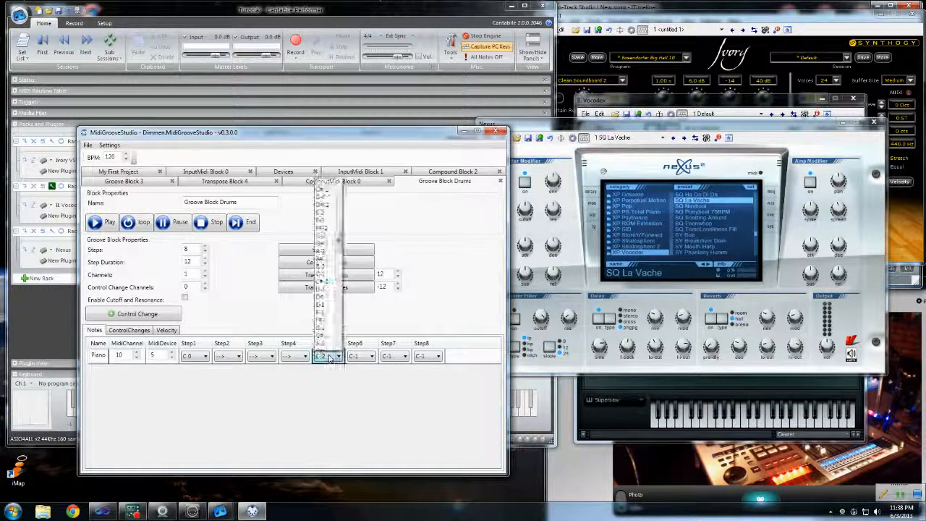
mouse_move(338, 247)
left_mouse_down()
mouse_move(338, 210)
mouse_move(345, 327)
mouse_move(352, 220)
mouse_move(355, 252)
left_mouse_up()
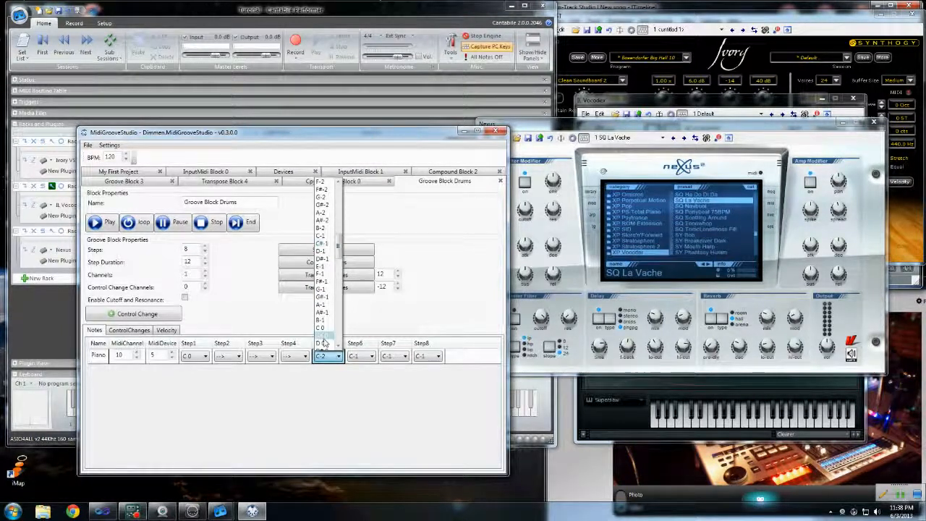
left_click(324, 333)
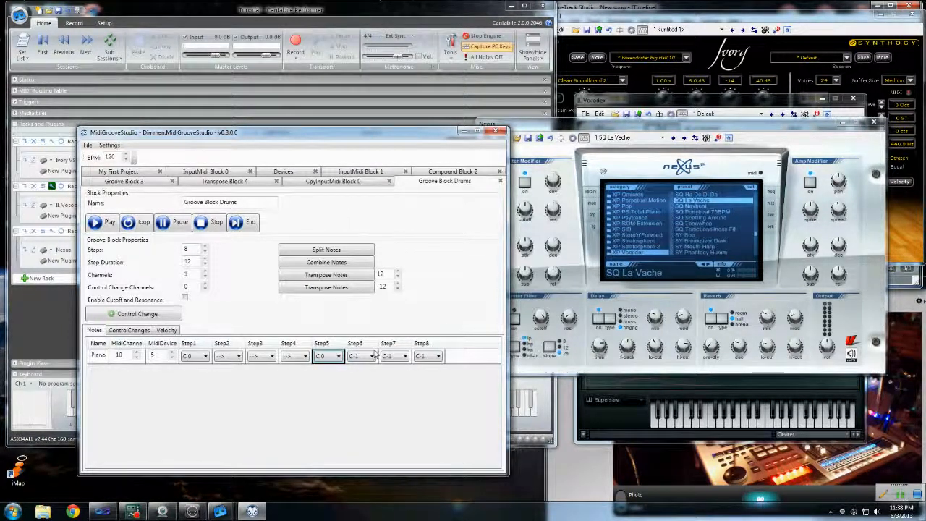
left_click(437, 356)
left_click_drag(437, 253, 445, 337)
left_click(427, 341)
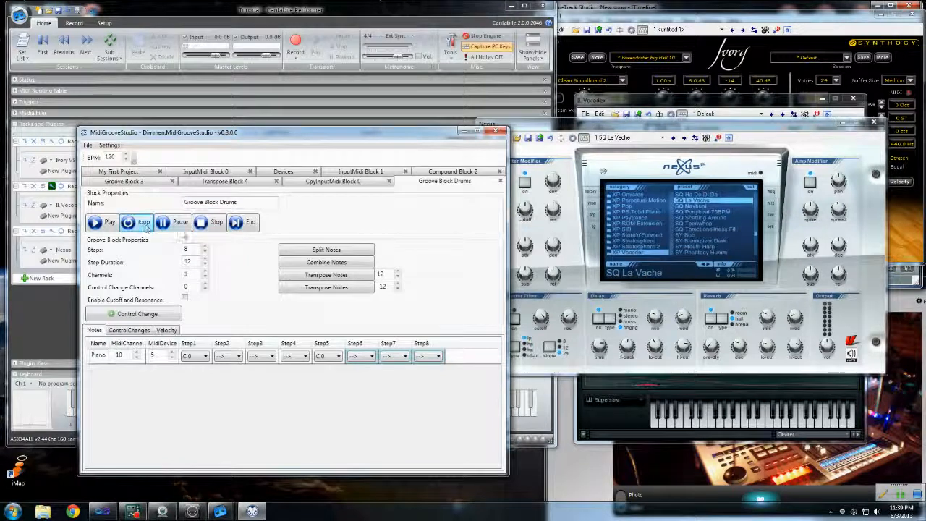
Restart the loop of Groove Block Drums and set step 3 of the Piano row to E 0
left_click(197, 228)
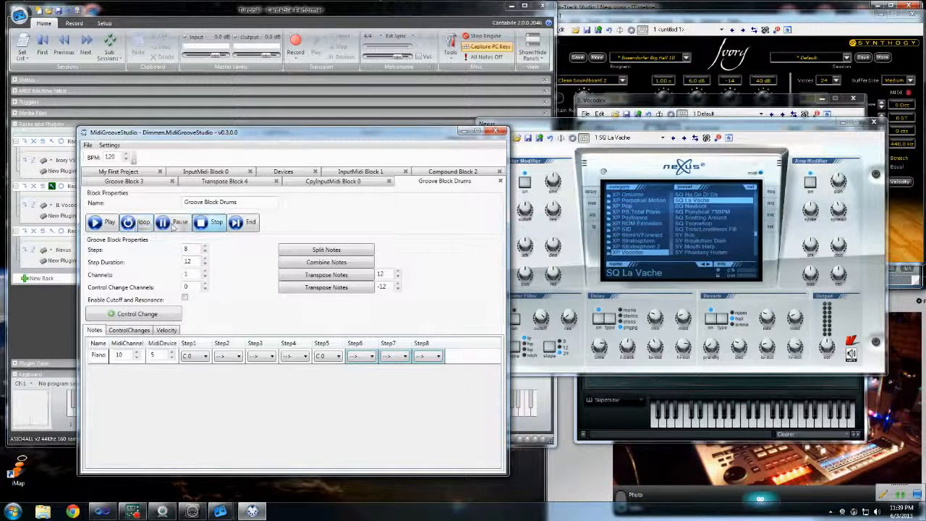
left_click(138, 223)
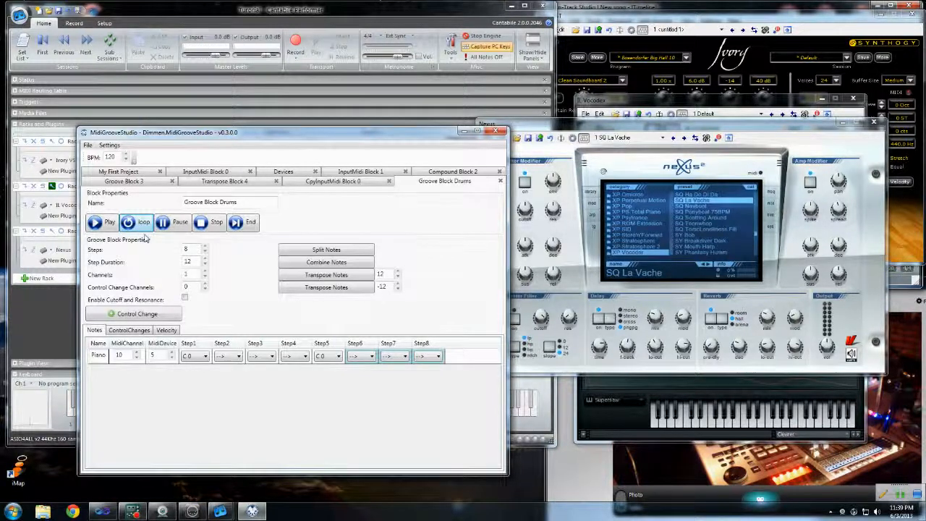
left_click(271, 356)
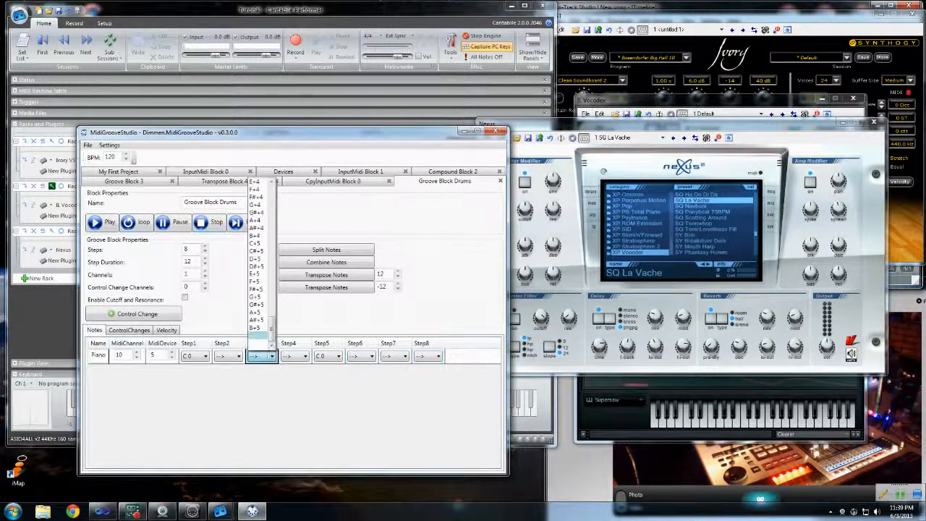
left_click_drag(274, 331, 265, 249)
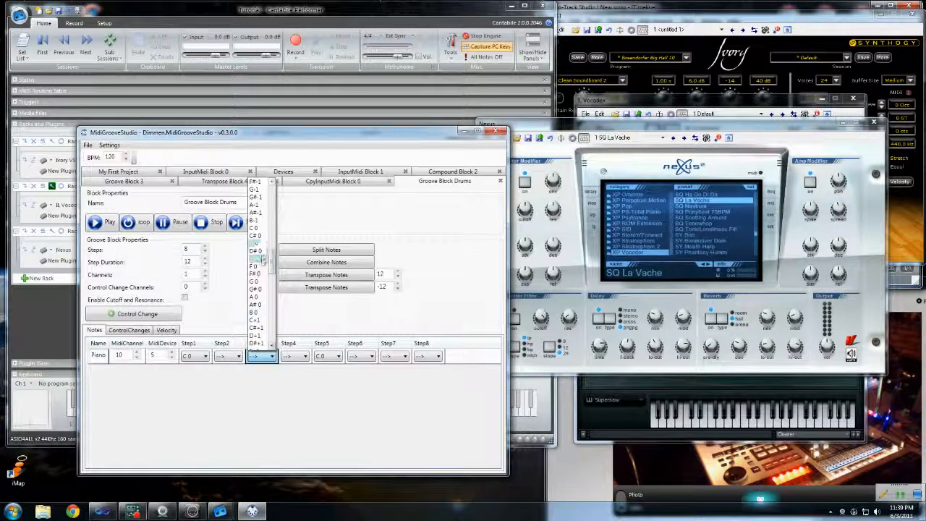
left_click(261, 258)
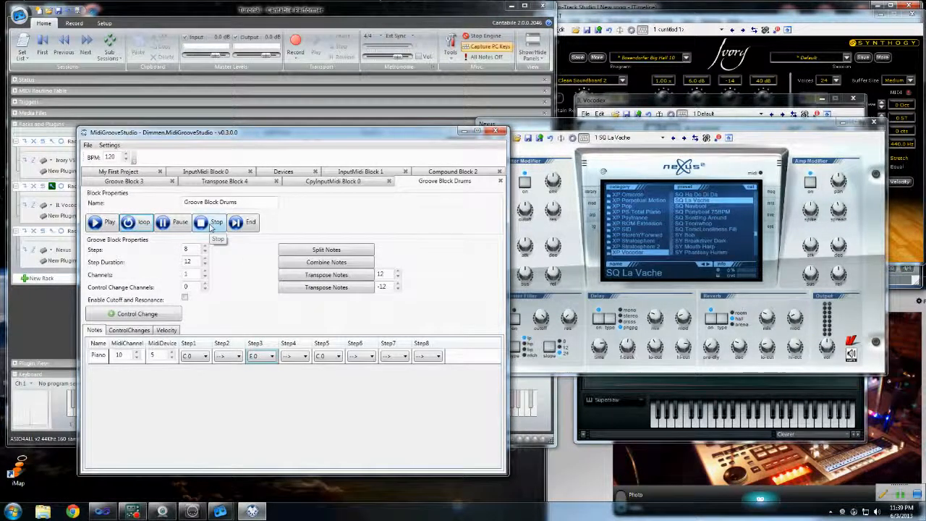
Set step 7 of the Piano row to E 0, and audition Groove Block Drums as a loop
left_click(394, 355)
left_click_drag(403, 320, 407, 258)
left_click(387, 289)
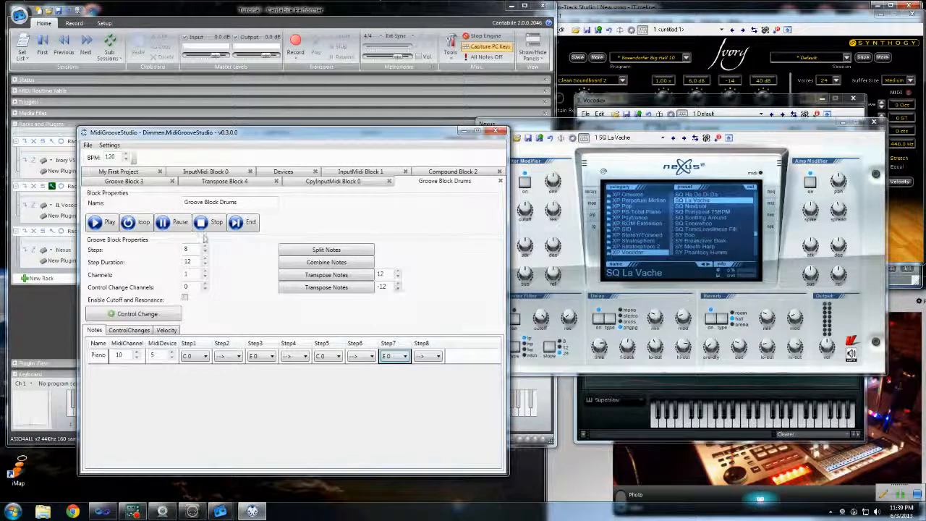
left_click(134, 223)
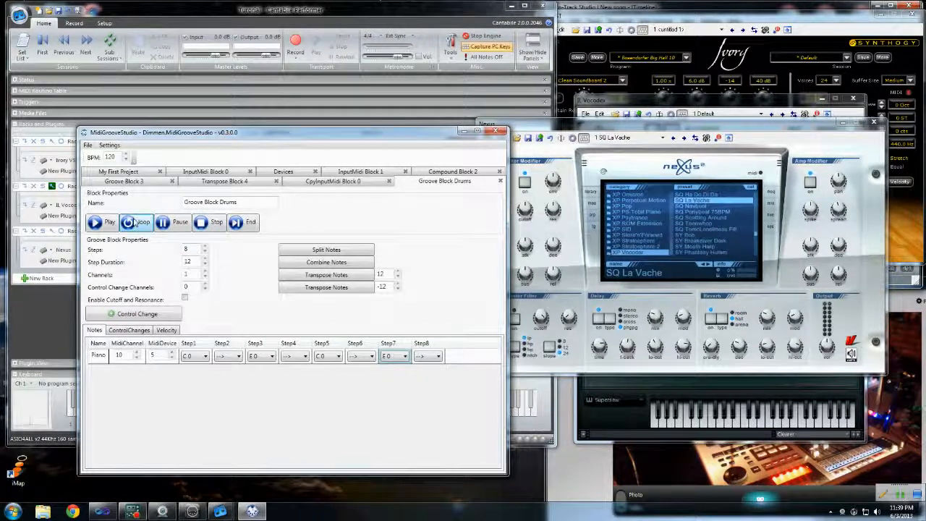
left_click(215, 225)
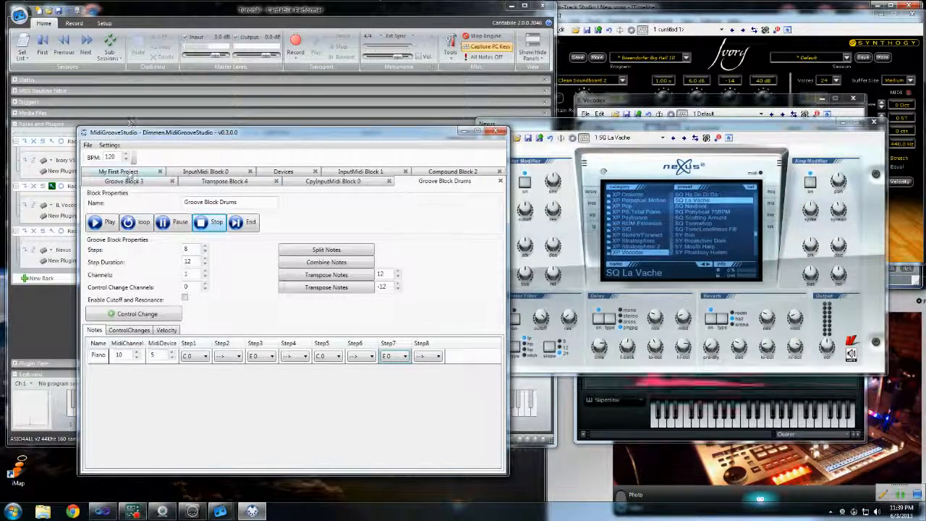
Open Compound Block 2 and assign Groove Block Drums to its empty third line
left_click(120, 171)
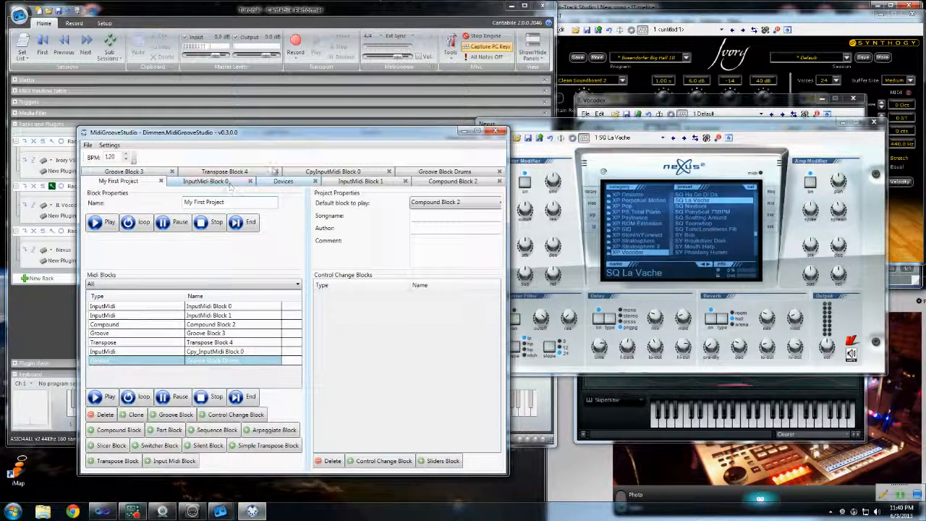
left_click_drag(510, 373, 577, 373)
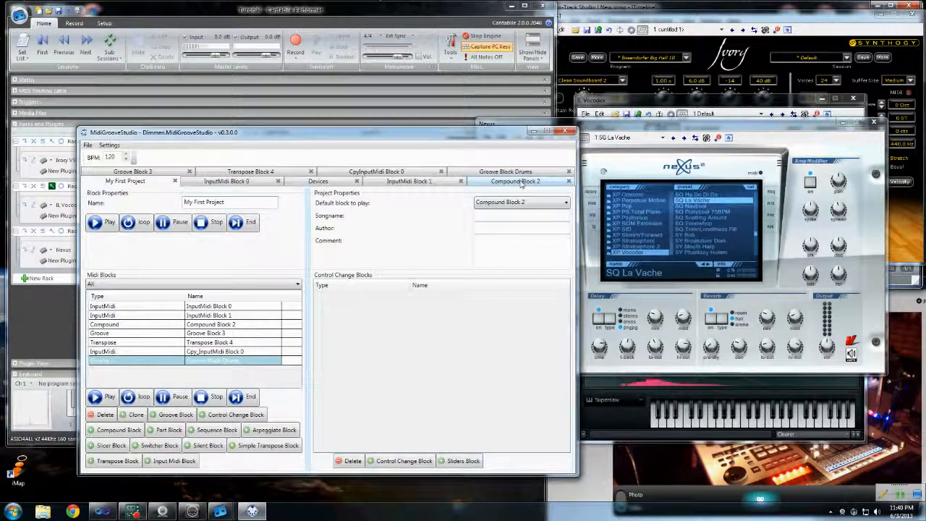
left_click(517, 182)
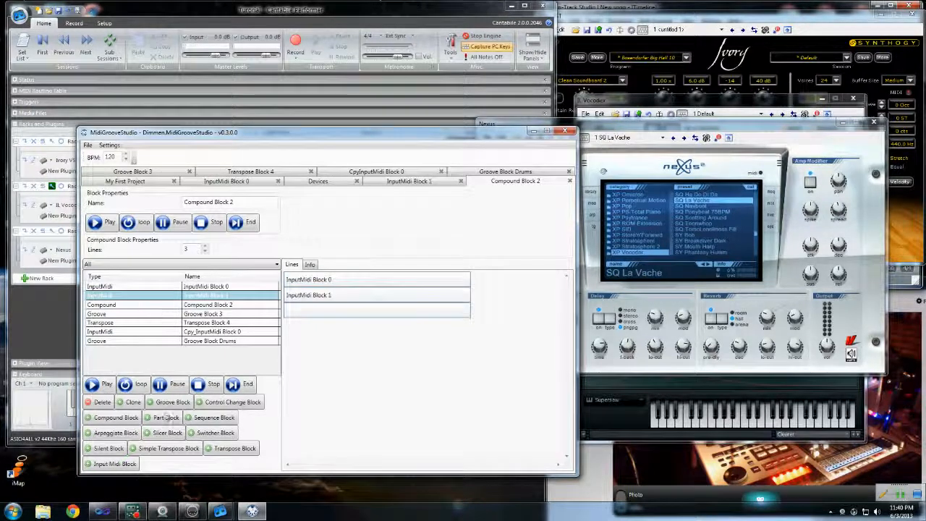
left_click(143, 341)
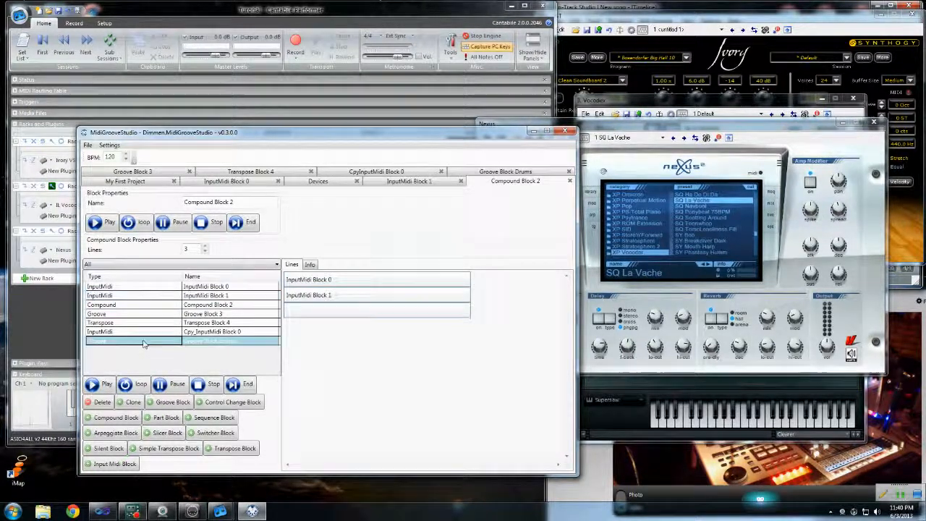
left_click(304, 312)
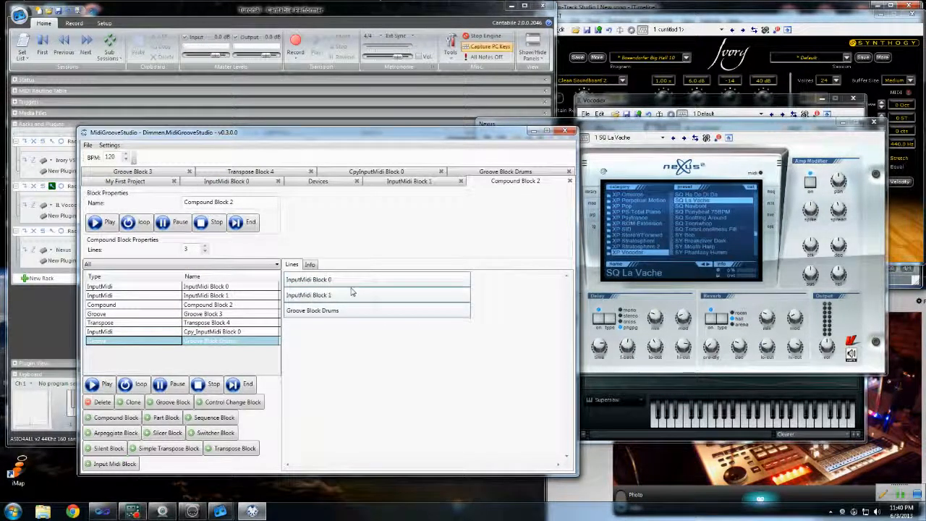
Loop Compound Block 2 and switch the Nexus preset to SQ Ha Do Di Da
left_click(135, 224)
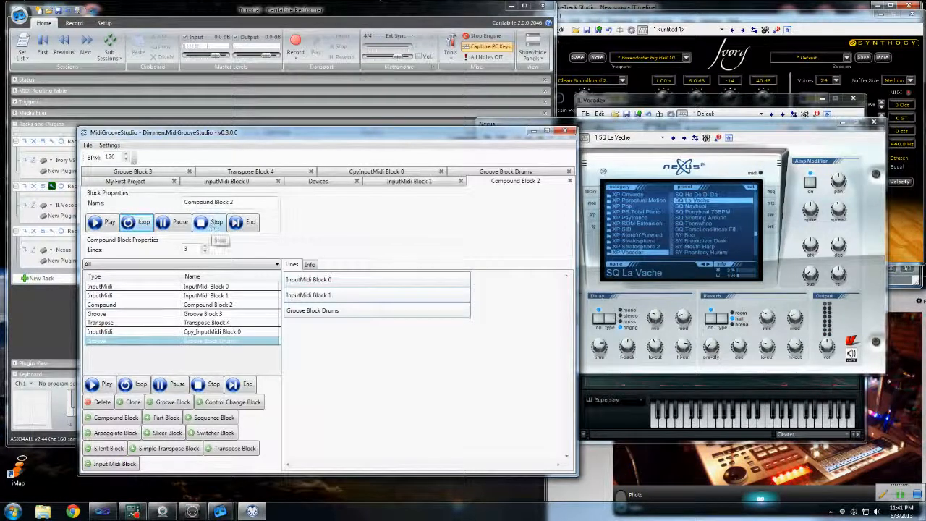
left_click(698, 197)
left_click(699, 195)
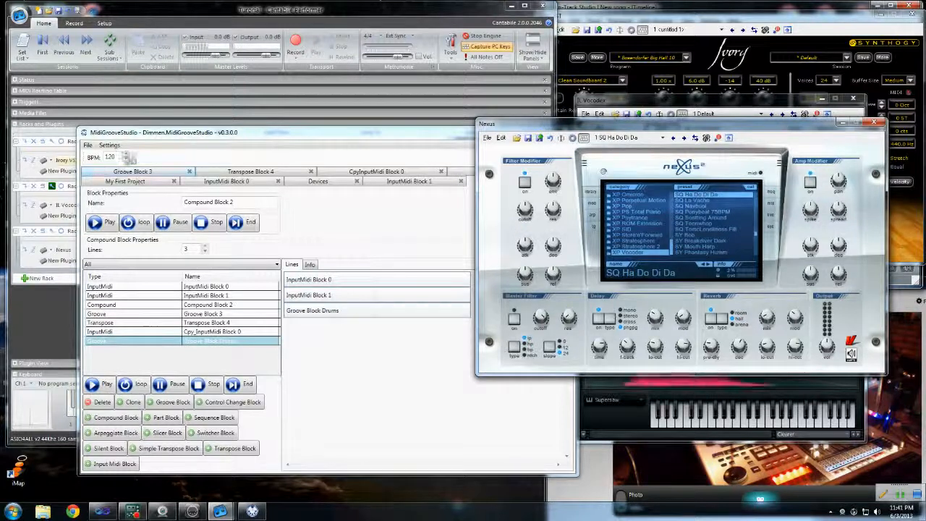
Try tempos up to 231 and down to 92 BPM, set the tempo to 122 BPM, and stop Compound Block 2
left_click(126, 157)
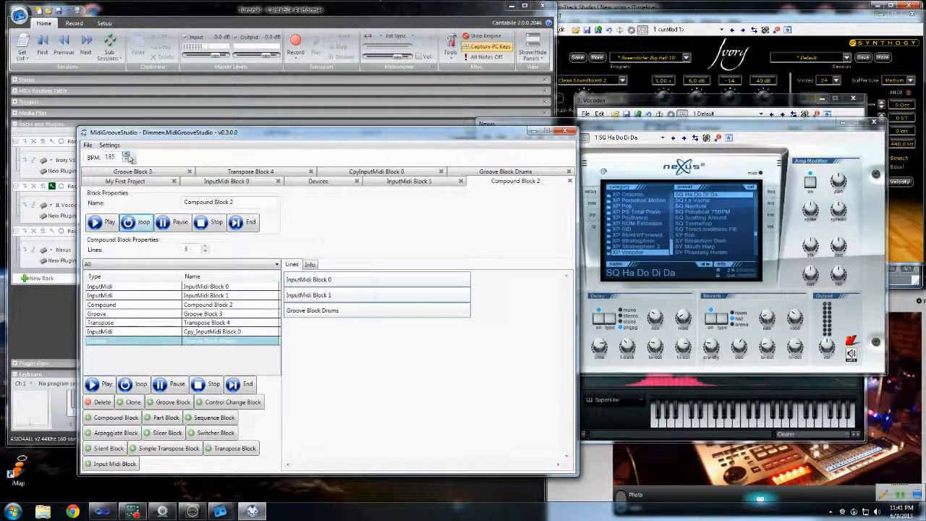
left_click(127, 154)
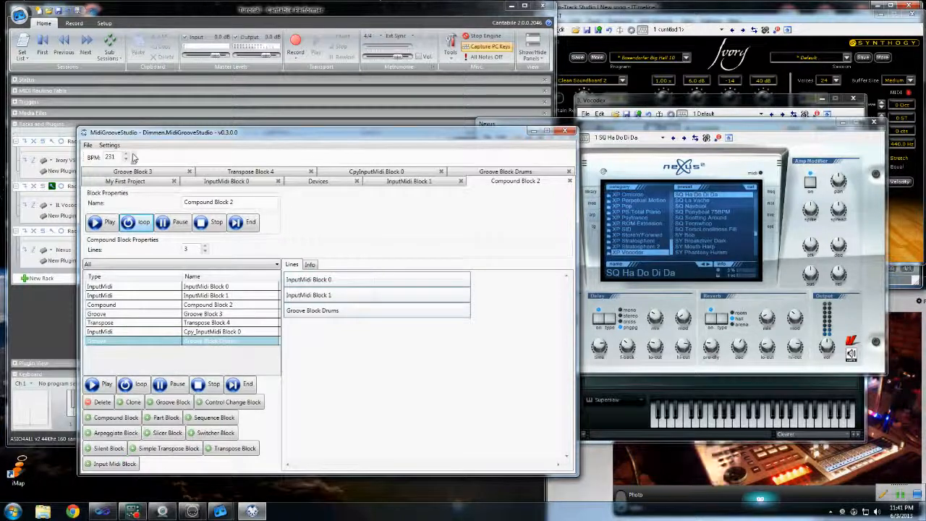
left_click(126, 160)
left_click(126, 159)
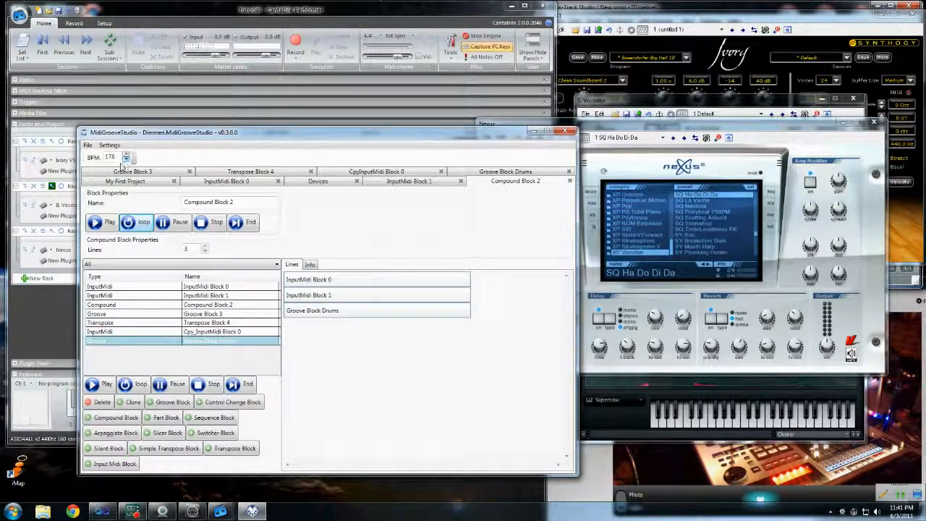
left_click(125, 160)
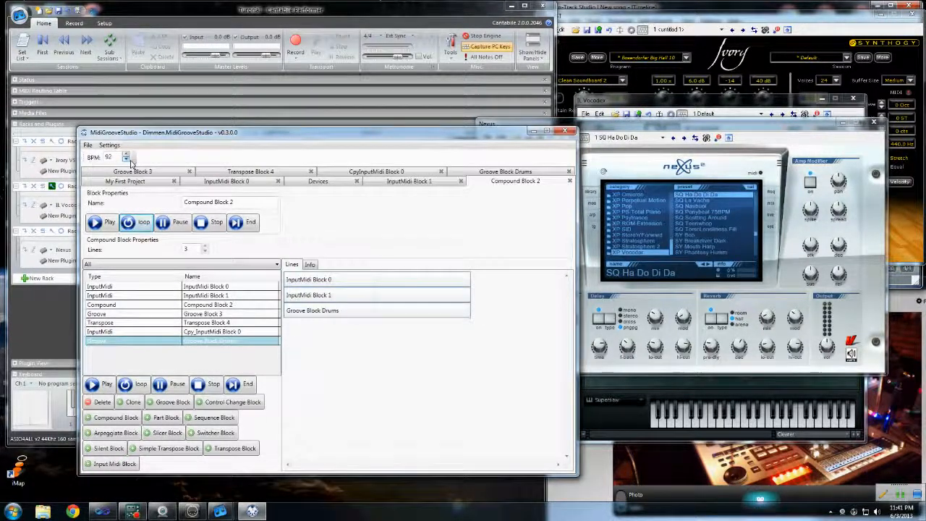
left_click(126, 154)
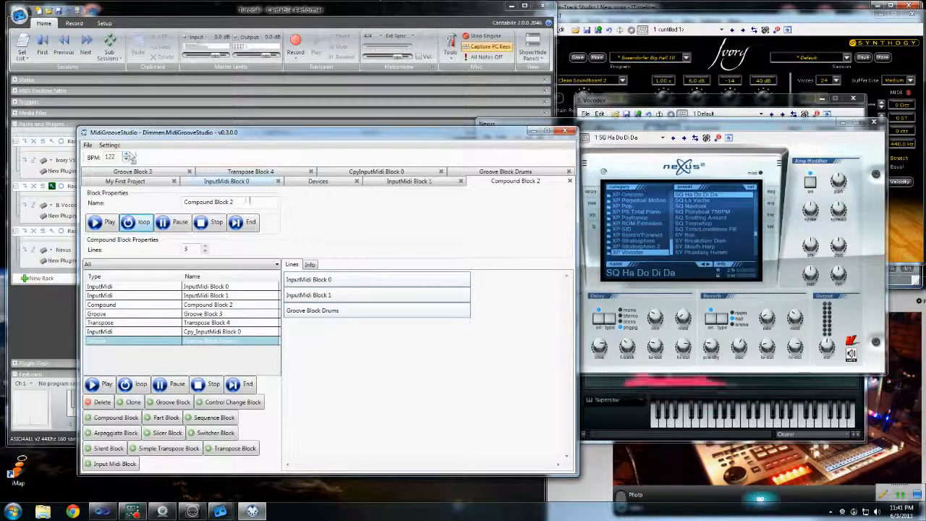
left_click(217, 222)
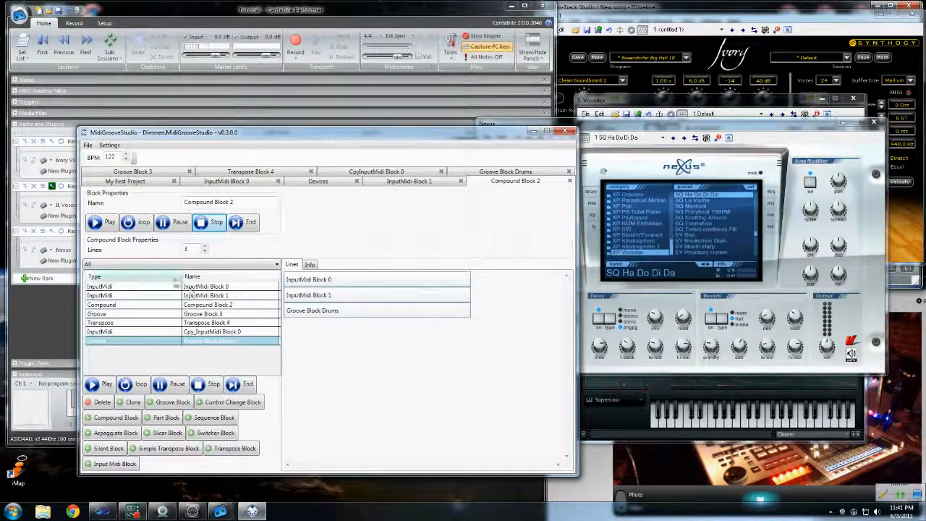
Increase Compound Block 2 to 4 lines and assign Transpose Block 4 to the fourth line
left_click(205, 245)
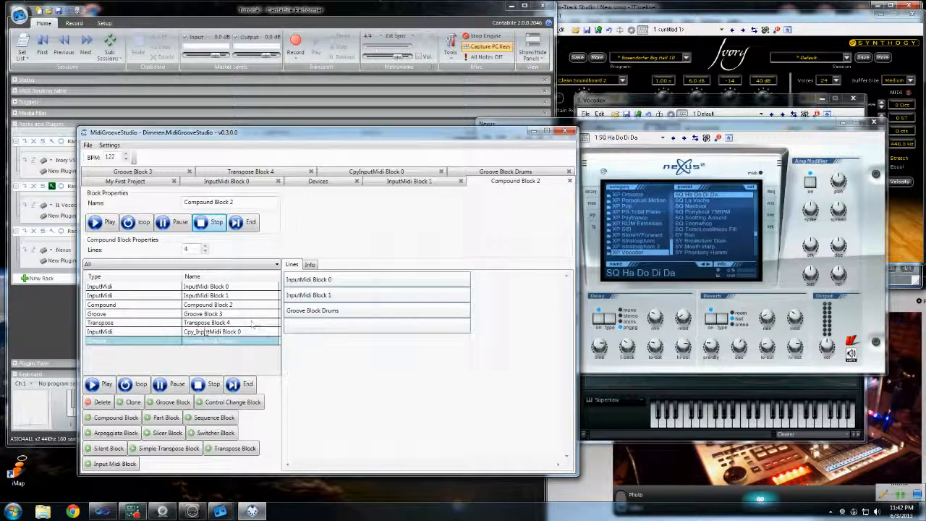
left_click_drag(149, 325, 320, 325)
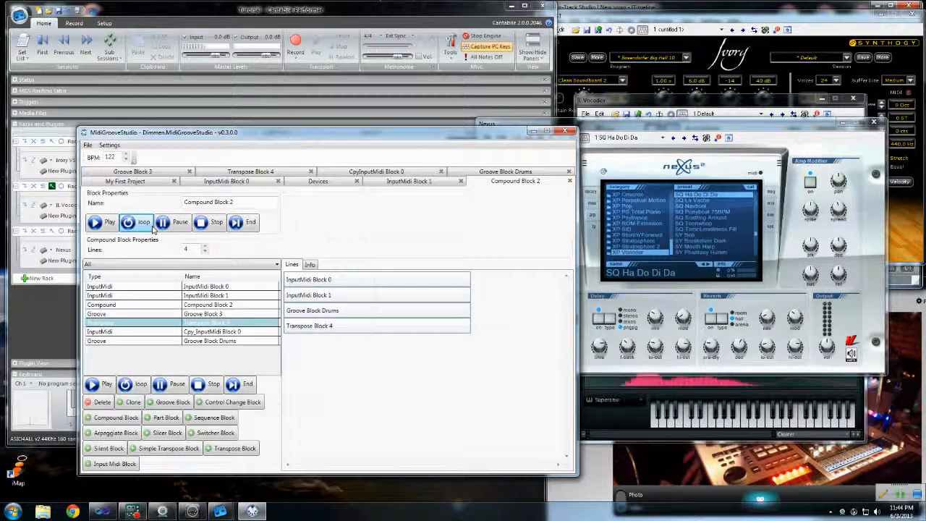
Audition Compound Block 2 with the Nexus presets SQ Teenwhop and SQ Scatting Around, keeping SQ Scatting Around, and stop playback
left_click(712, 222)
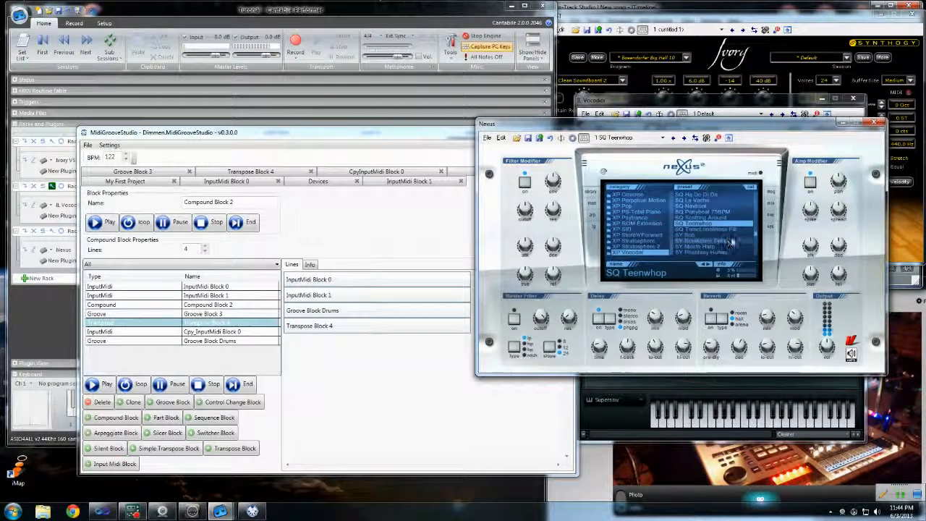
left_click(701, 217)
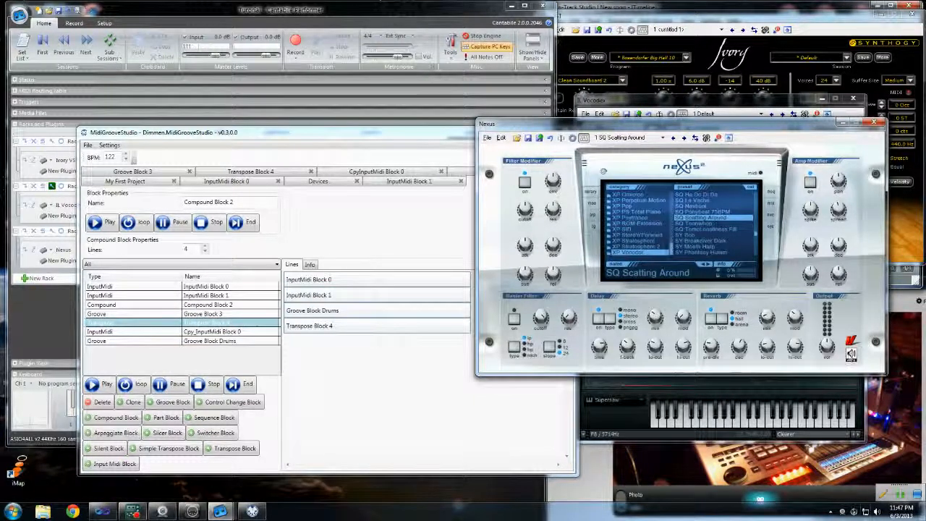
left_click(215, 222)
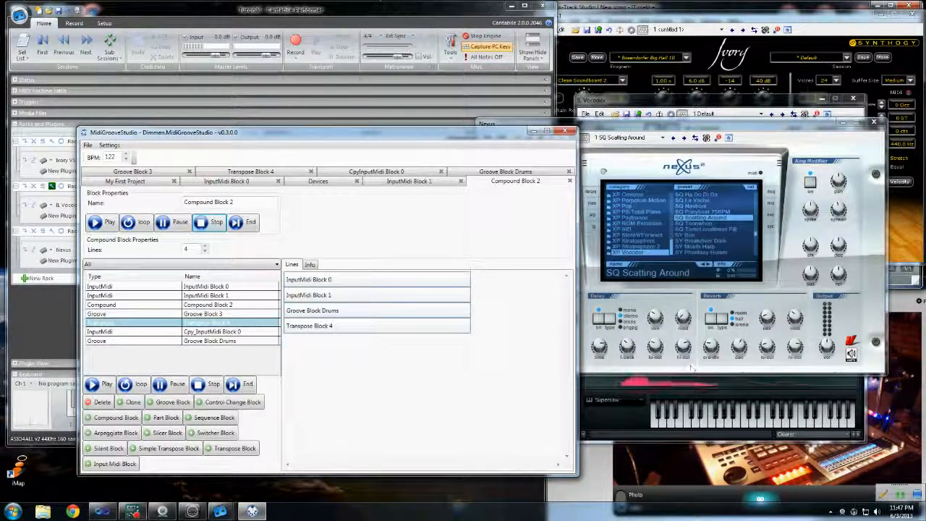
left_click_drag(353, 133, 322, 194)
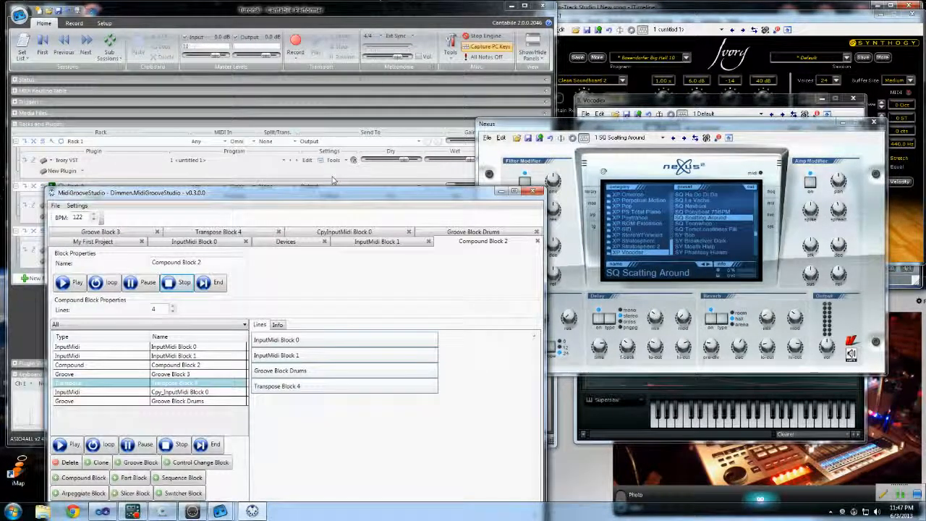